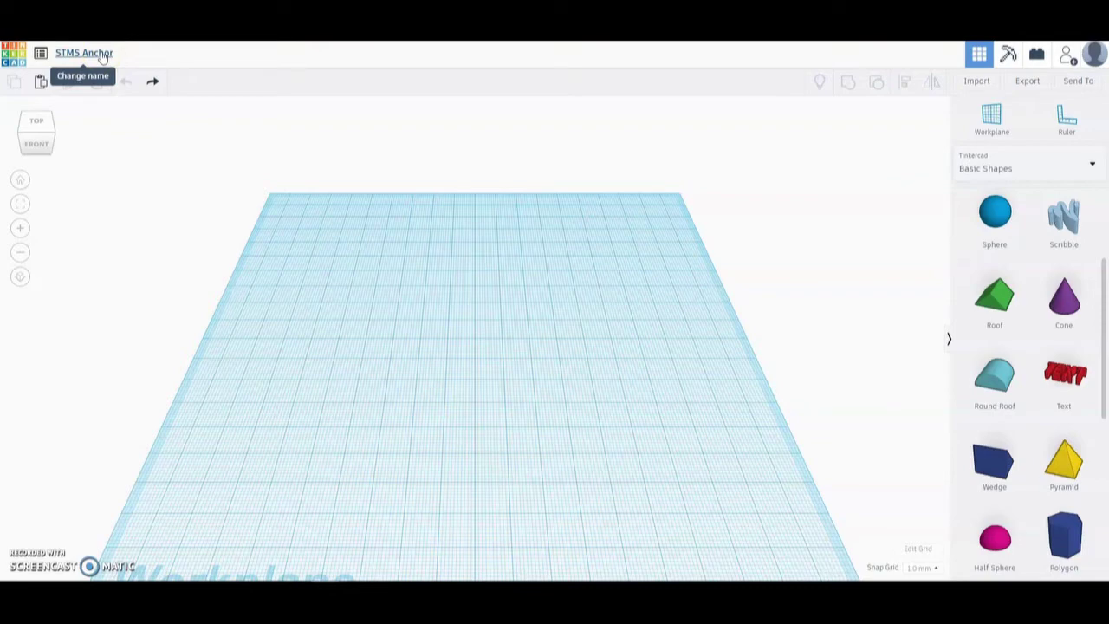
Change the workplane grid units to inches, keeping the Default preset, and update the grid
click(910, 550)
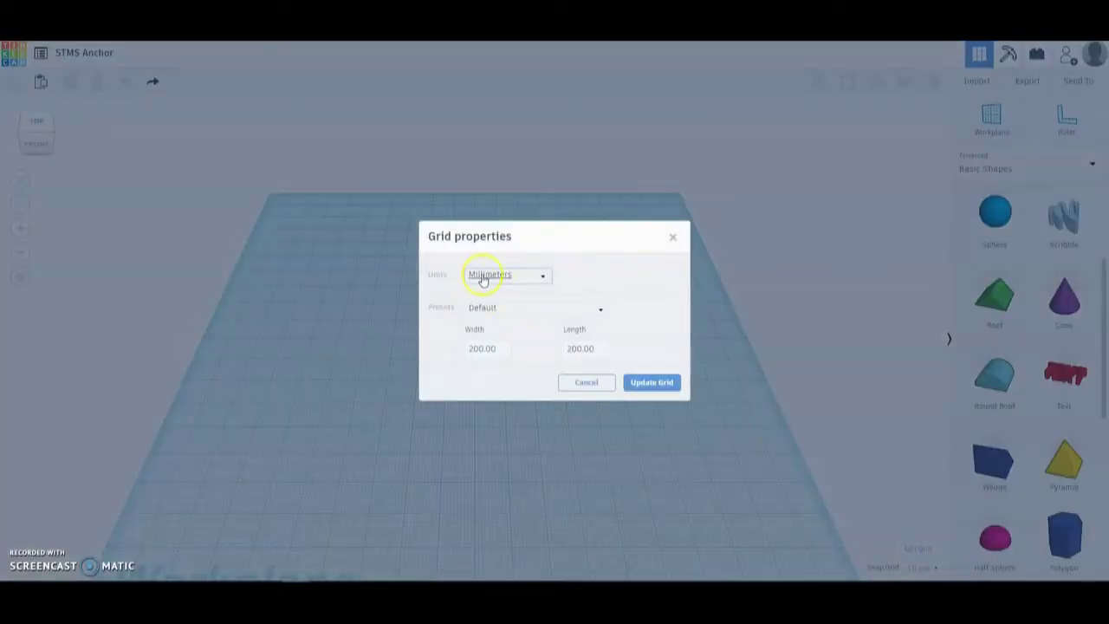
click(493, 276)
click(490, 308)
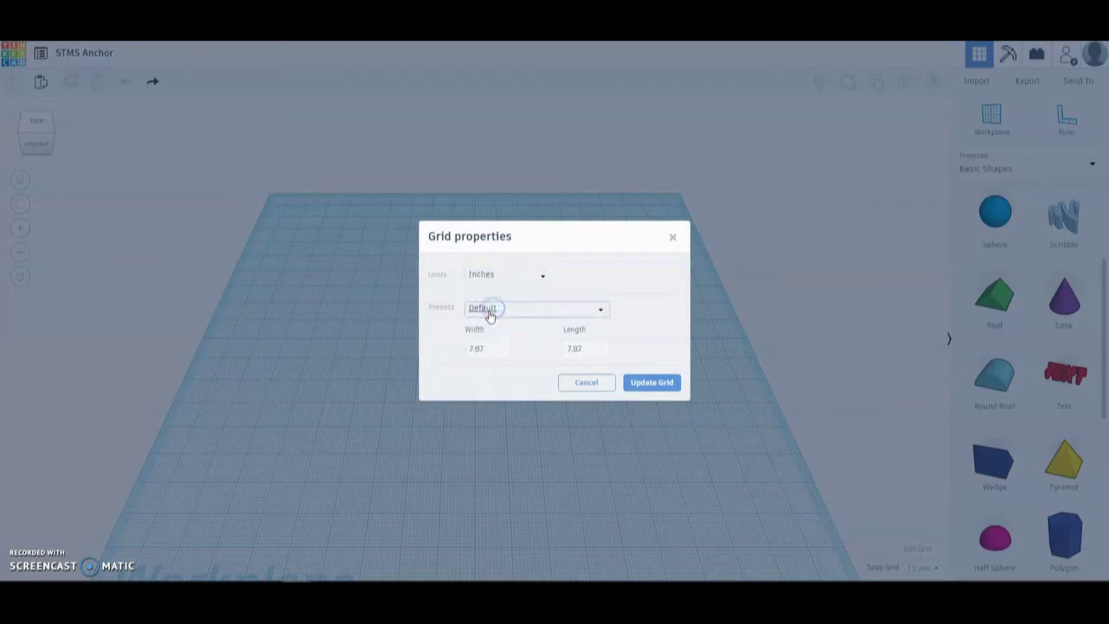
click(482, 303)
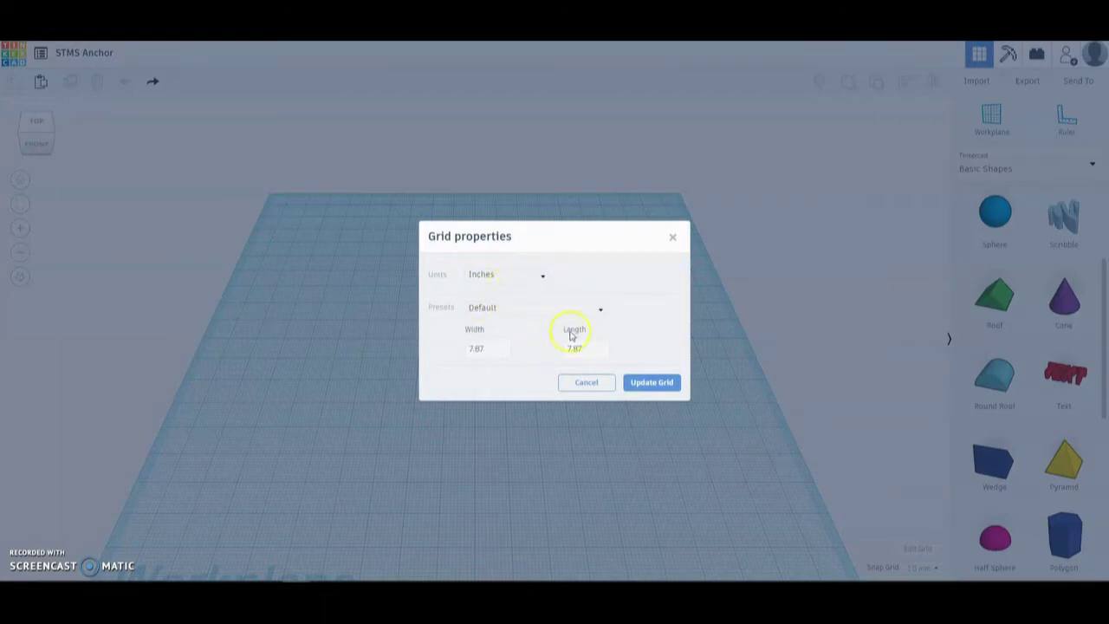
click(641, 385)
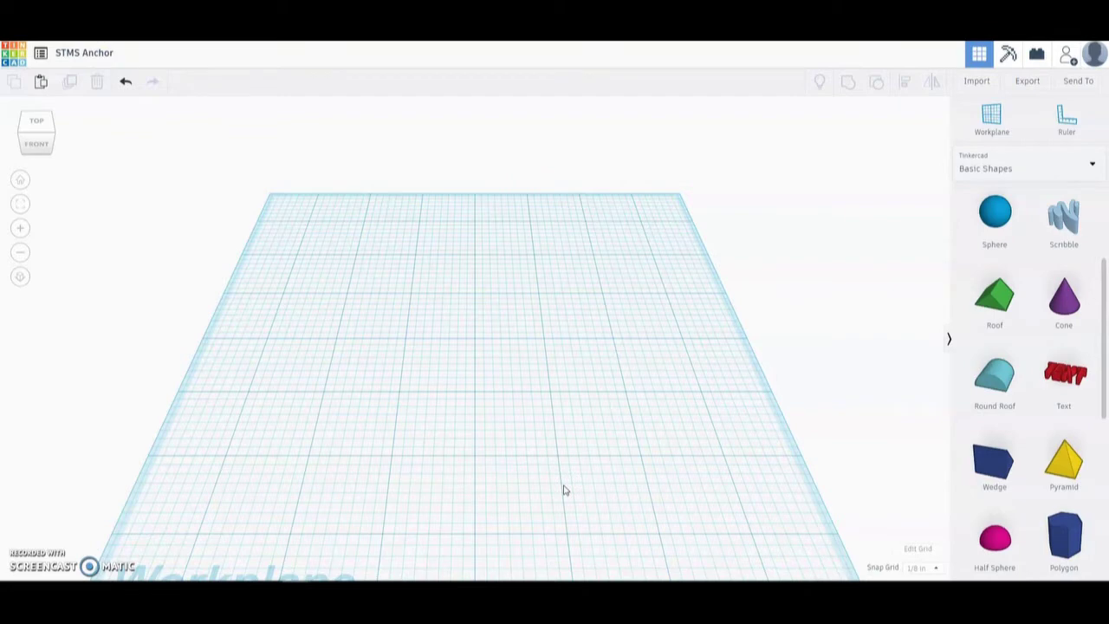
Place a tube at the middle of the workplane with a radius of 1 and a wall thickness of 0.25
scroll(996, 373, down, 4)
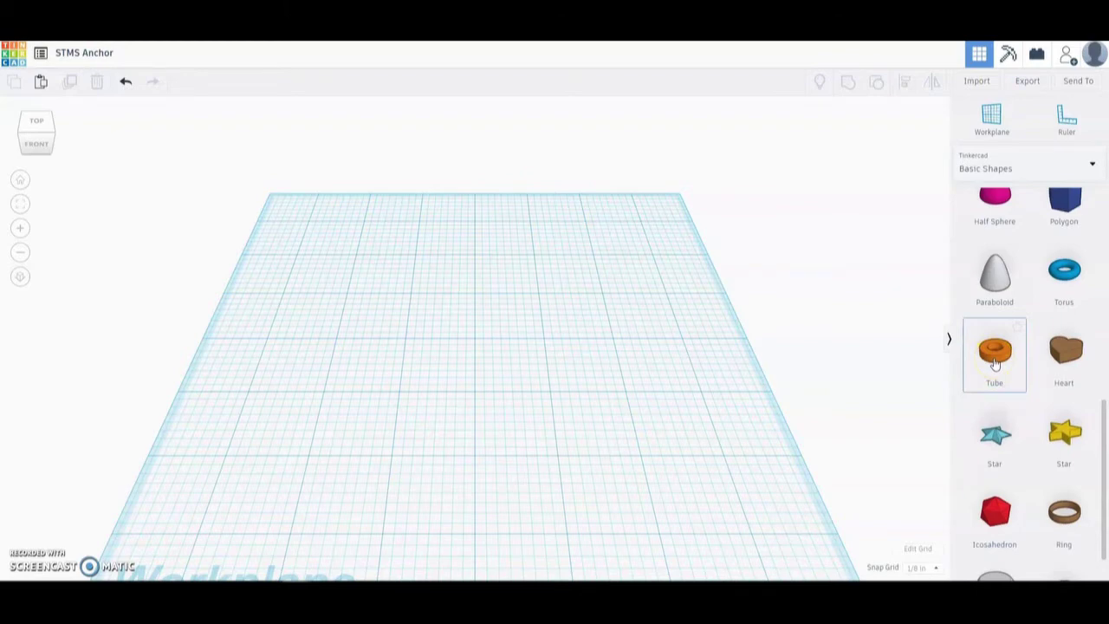
drag(994, 362, 474, 347)
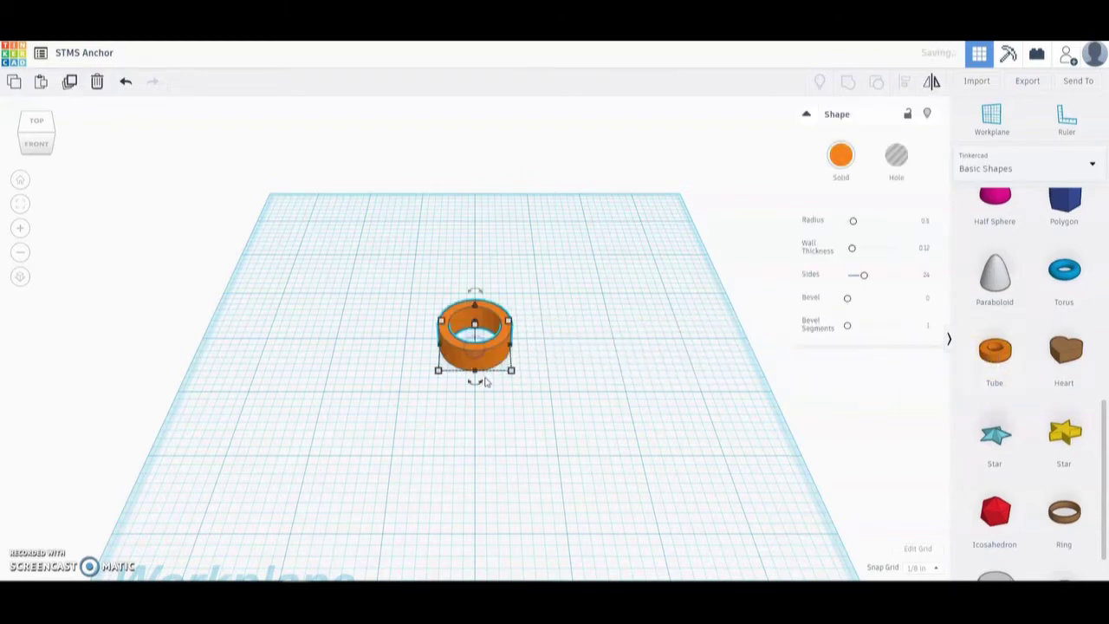
click(924, 224)
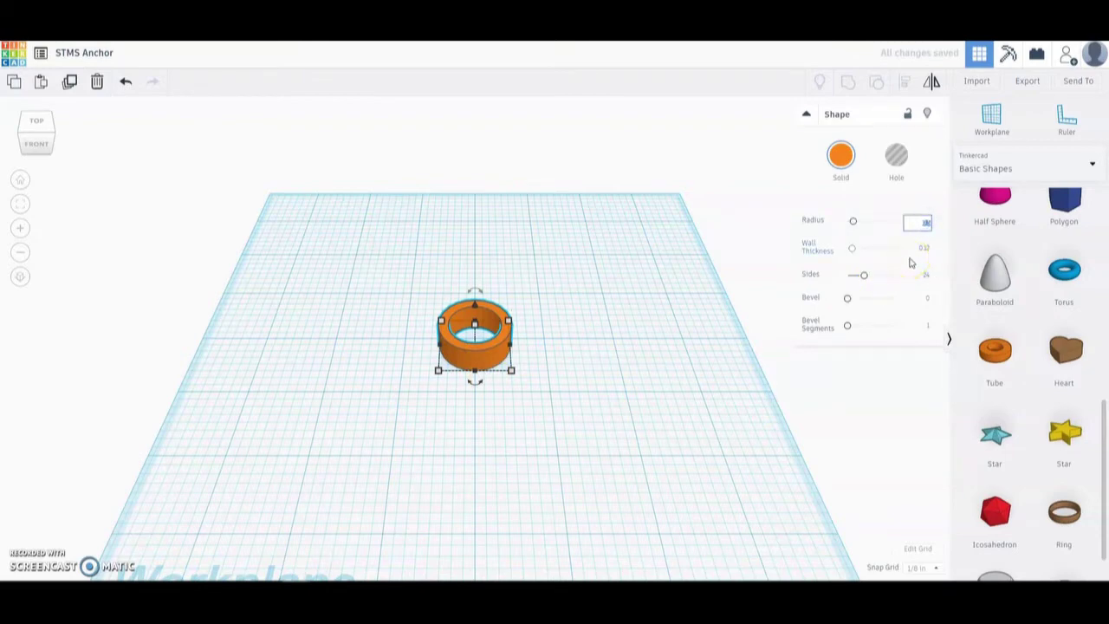
click(929, 242)
text(1)
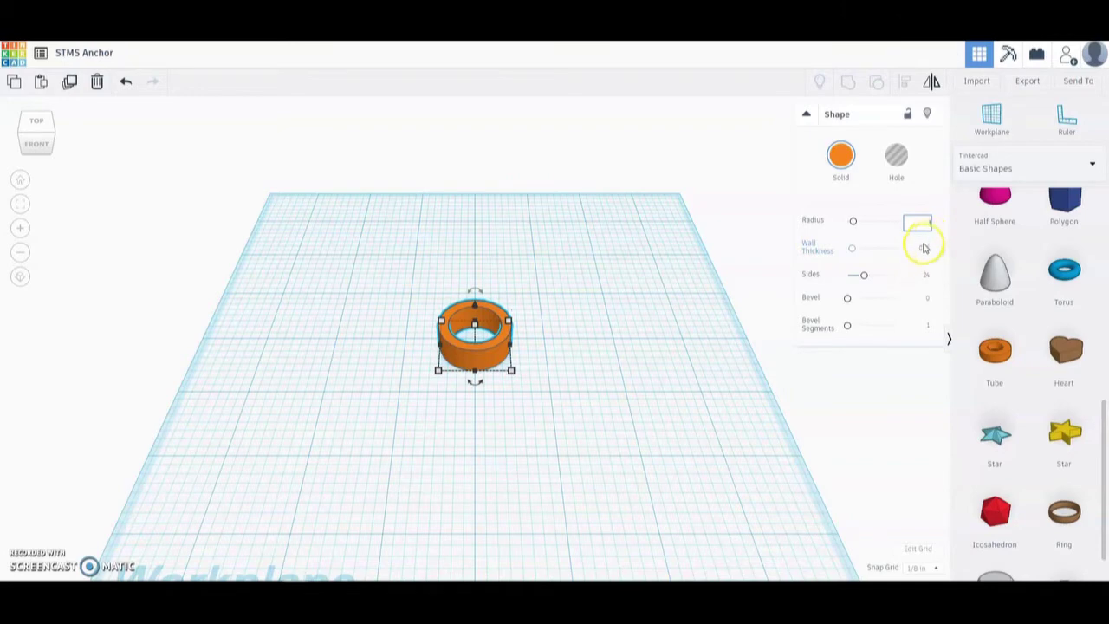
click(924, 249)
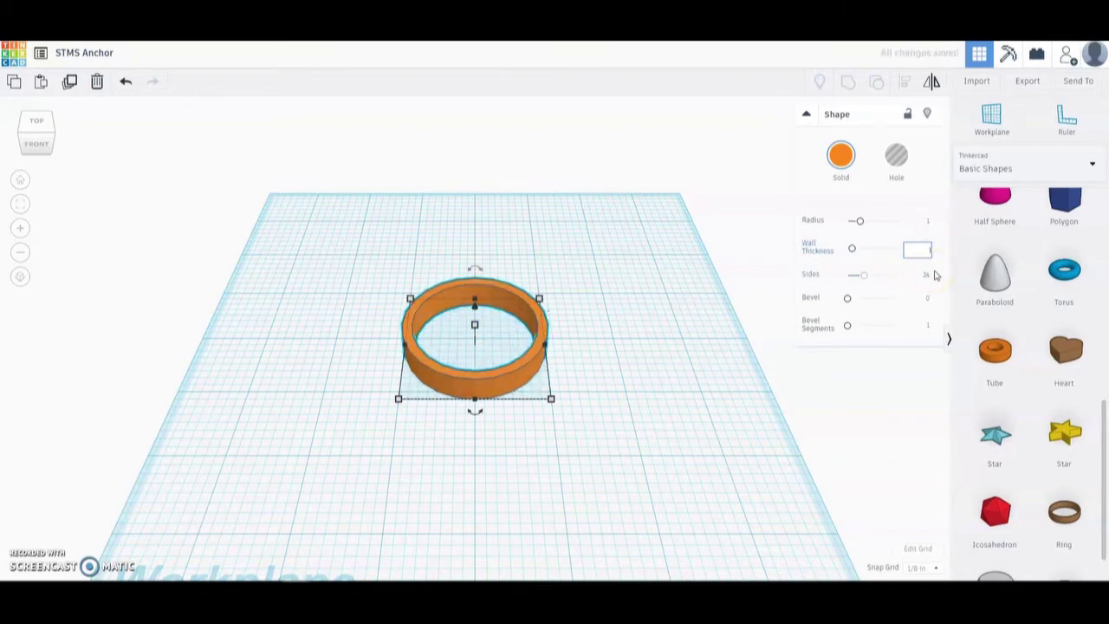
click(891, 366)
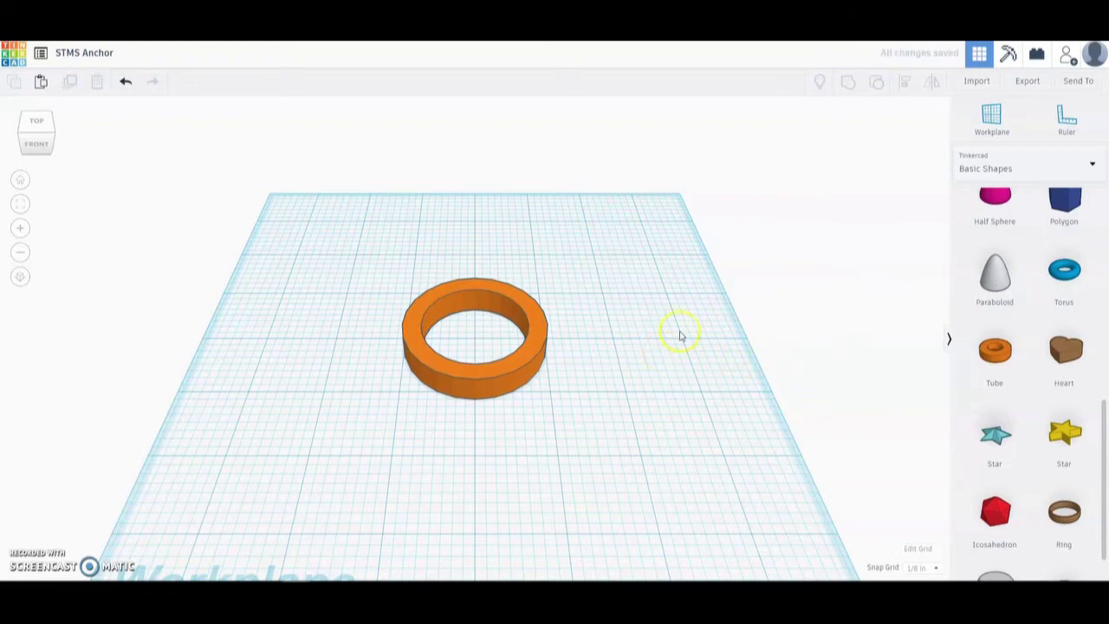
Nudge the tube one 1/8 in grid step toward the back so its centre sits on a major grid line
click(36, 122)
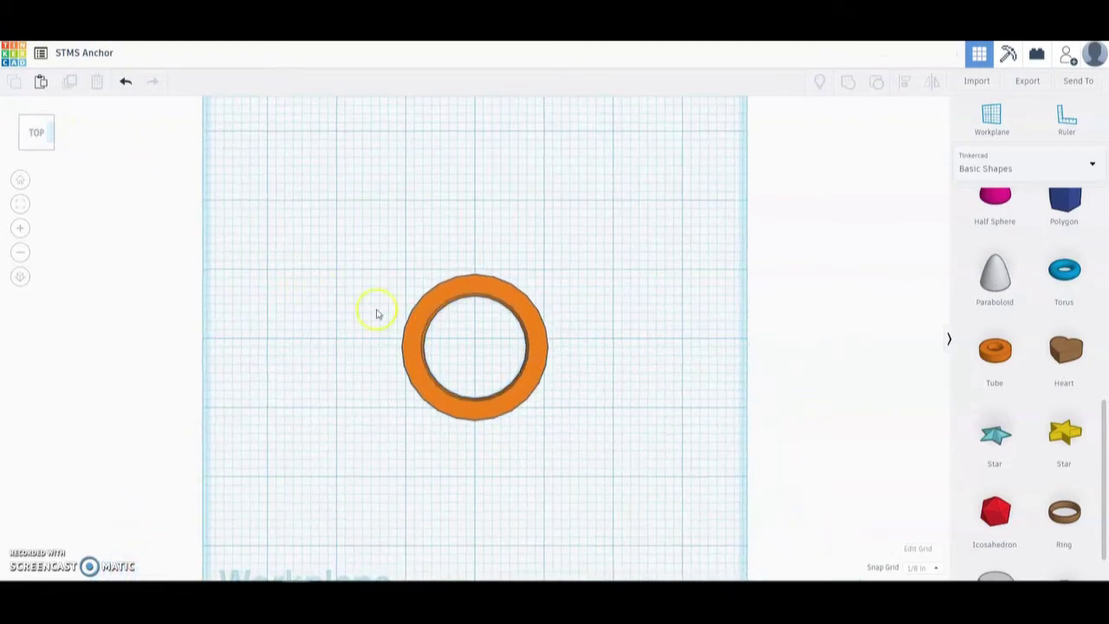
click(465, 292)
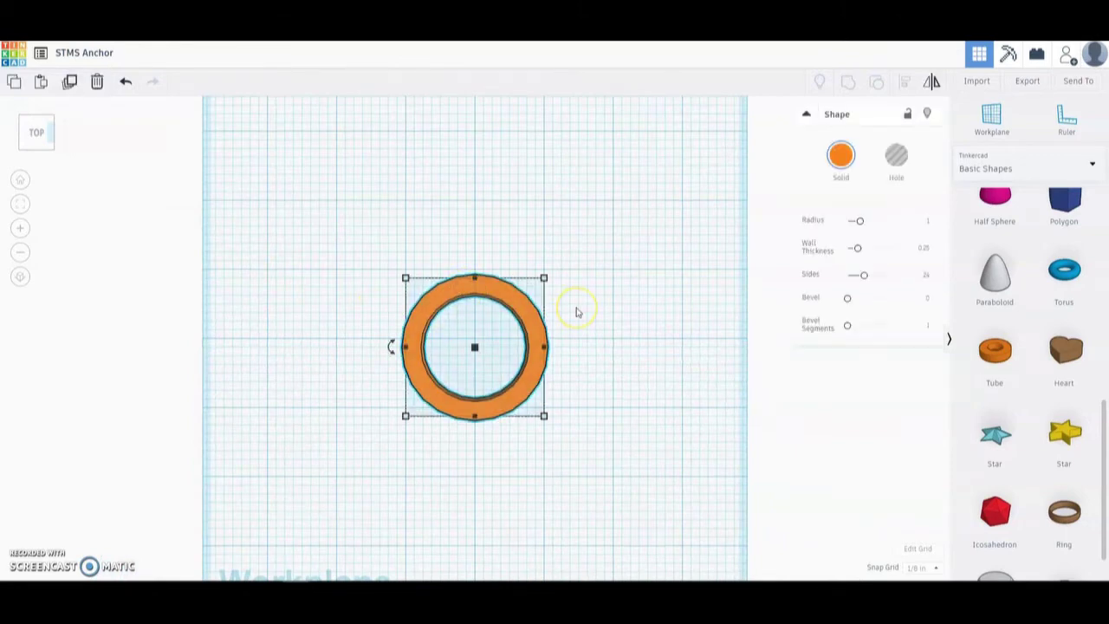
key(Up)
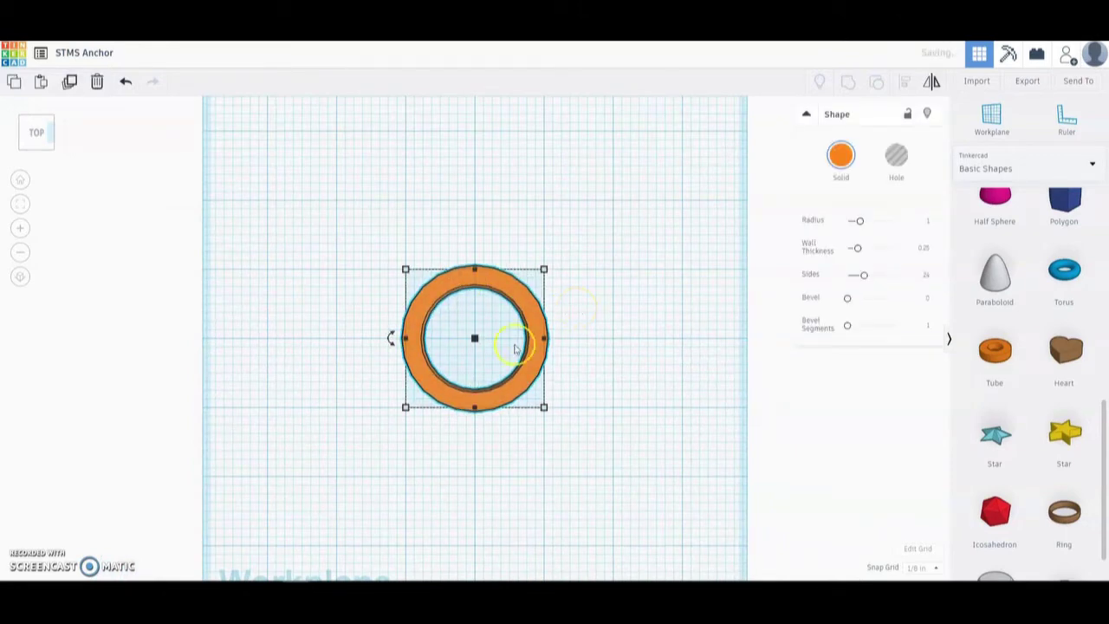
click(595, 368)
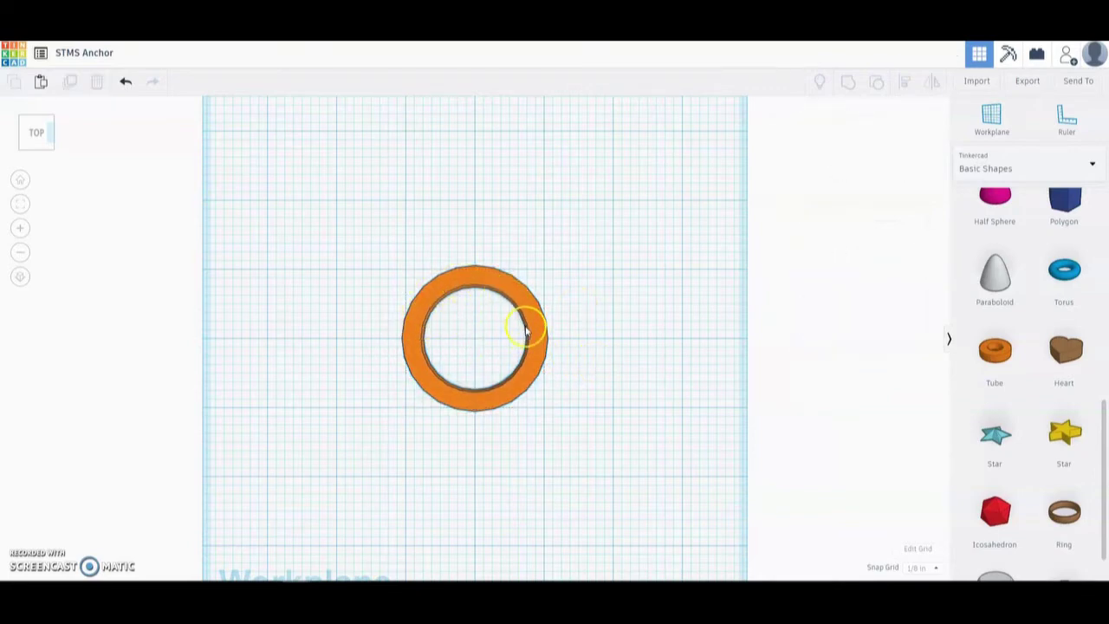
Add a box hole beside the tube and stretch it sideways until it covers the tube's entire back half
scroll(1004, 342, up, 2)
scroll(1007, 344, up, 5)
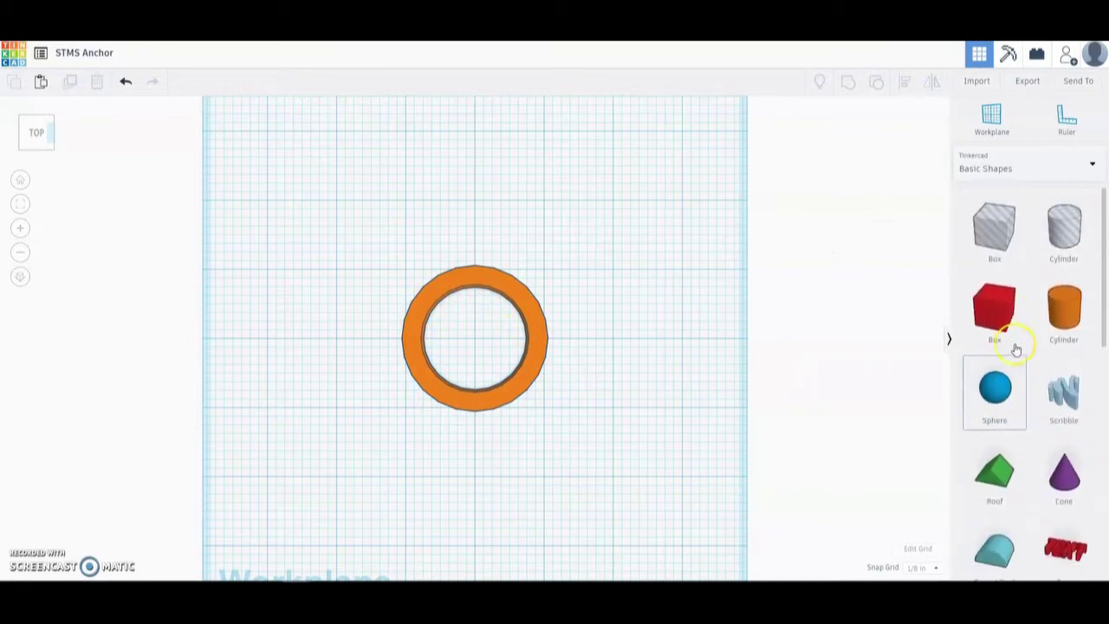
drag(997, 223, 355, 305)
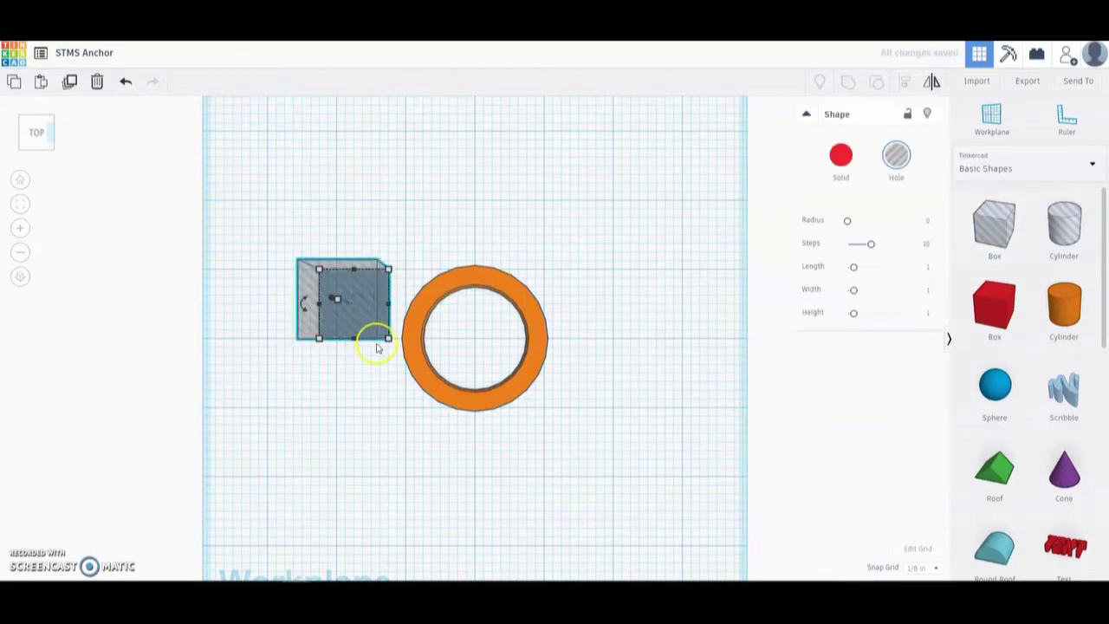
drag(386, 337, 577, 337)
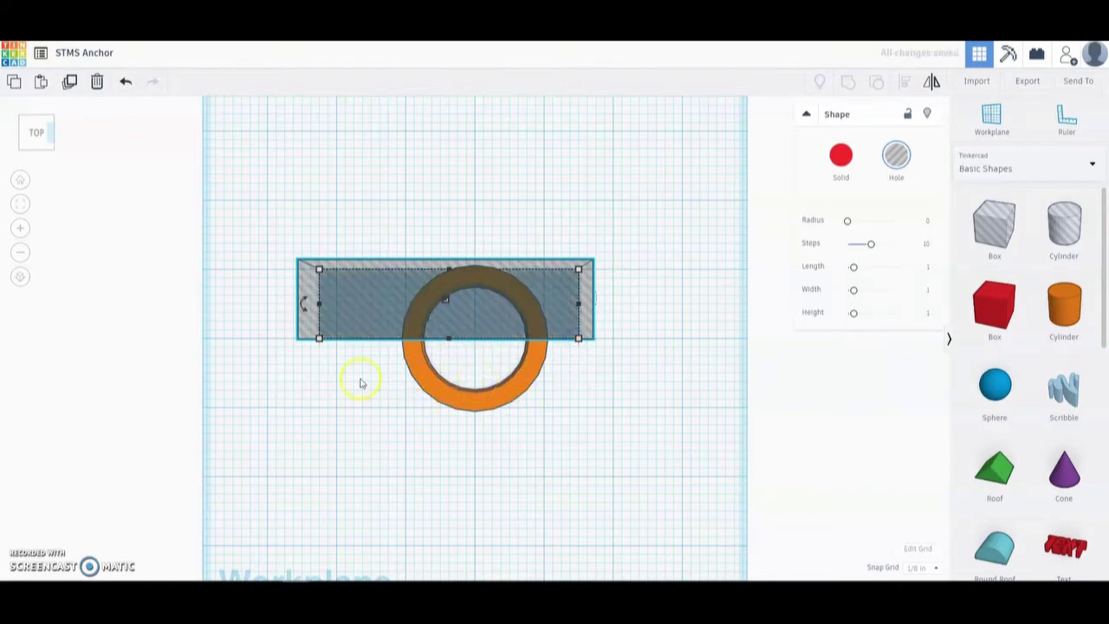
Group the tube with the box hole to cut away the back half, leaving a U-shaped arc
drag(266, 236, 655, 435)
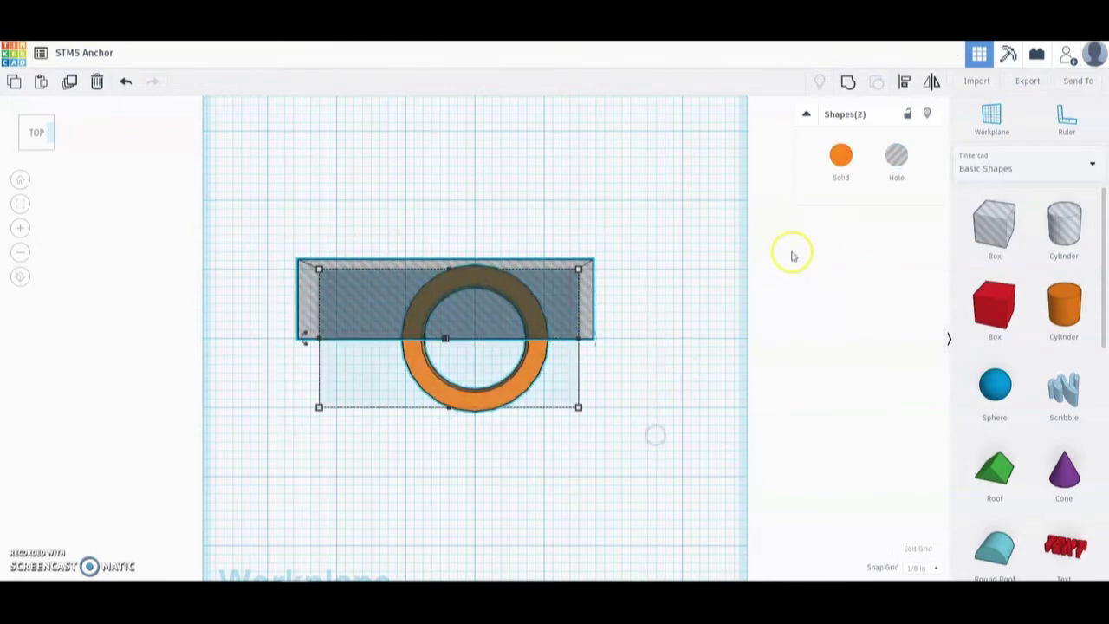
click(851, 88)
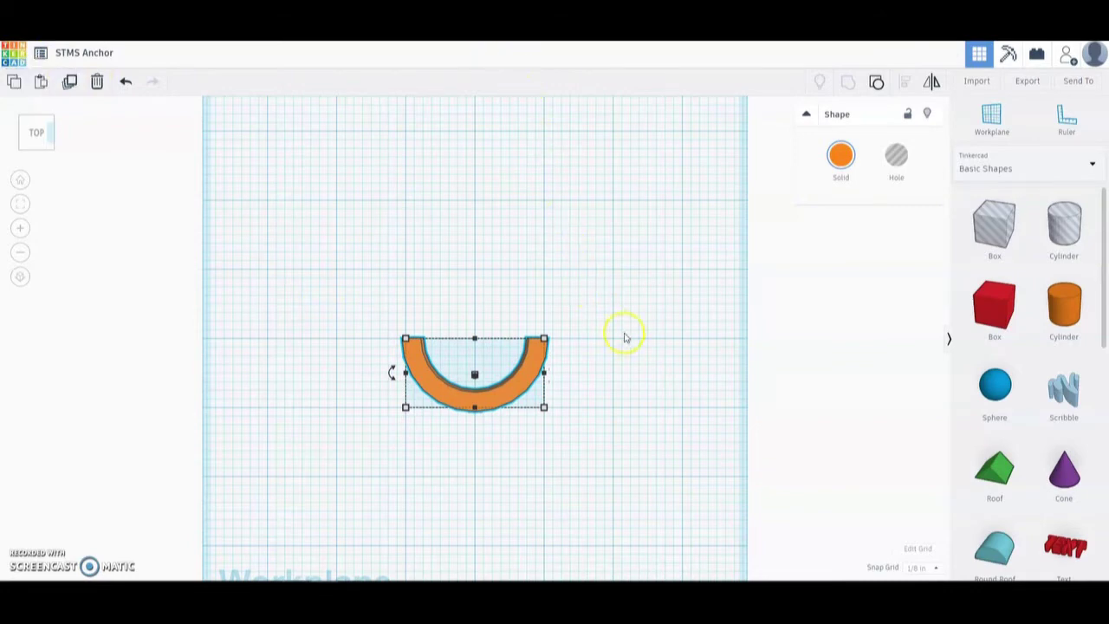
click(667, 356)
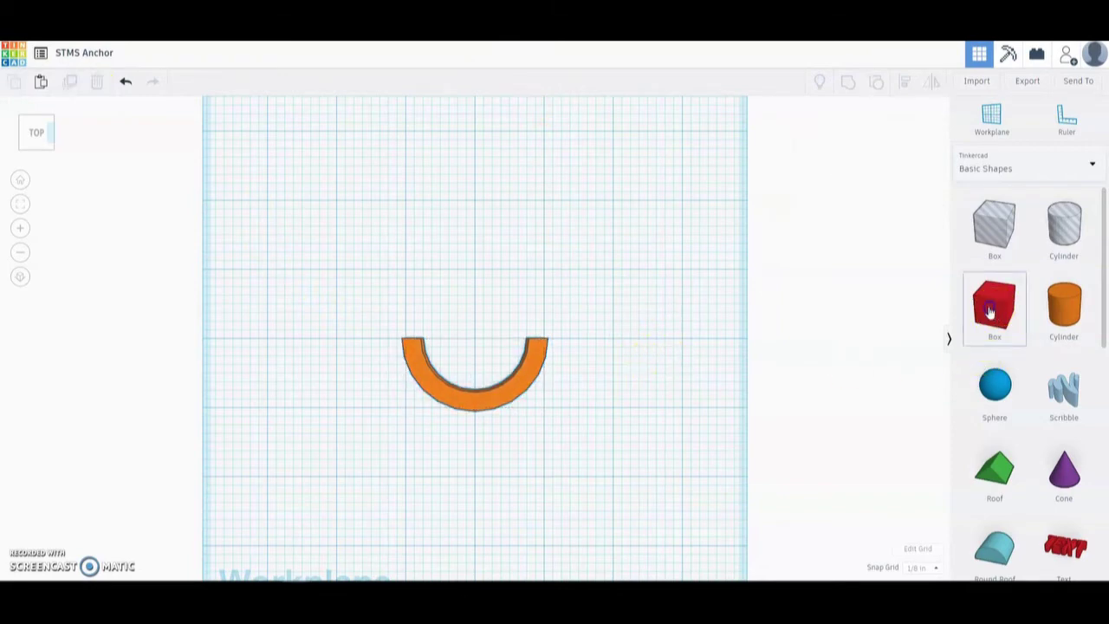
Add a solid red box behind the arc and size it to 1/4 in wide by 1.5 in long
drag(993, 308, 477, 292)
drag(483, 338, 482, 338)
scroll(481, 340, up, 3)
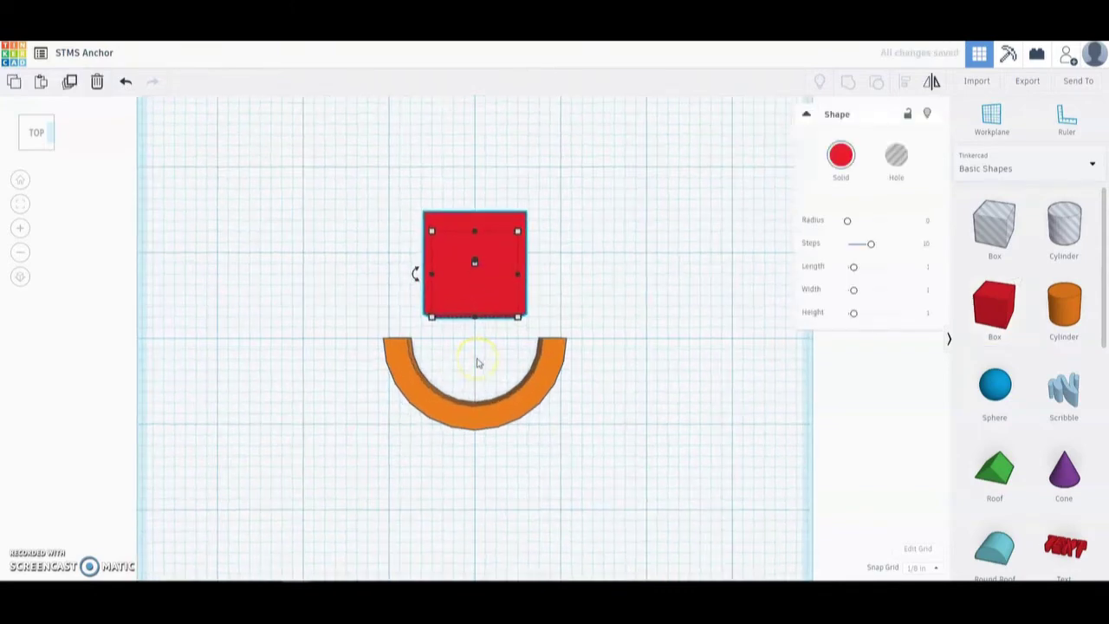
mouse_move(519, 319)
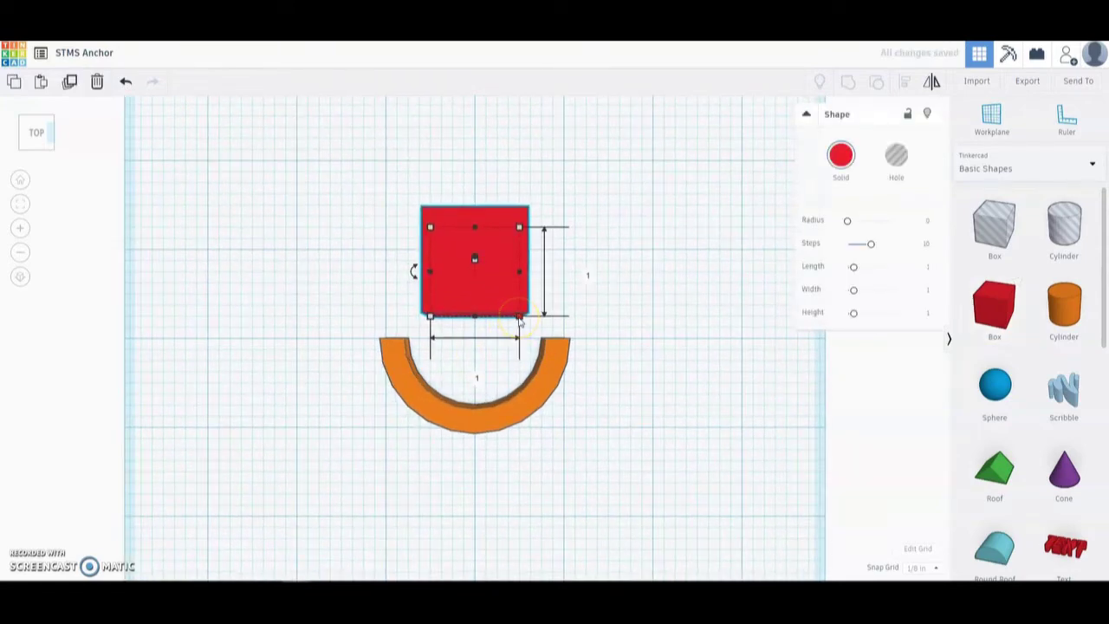
drag(518, 319, 452, 321)
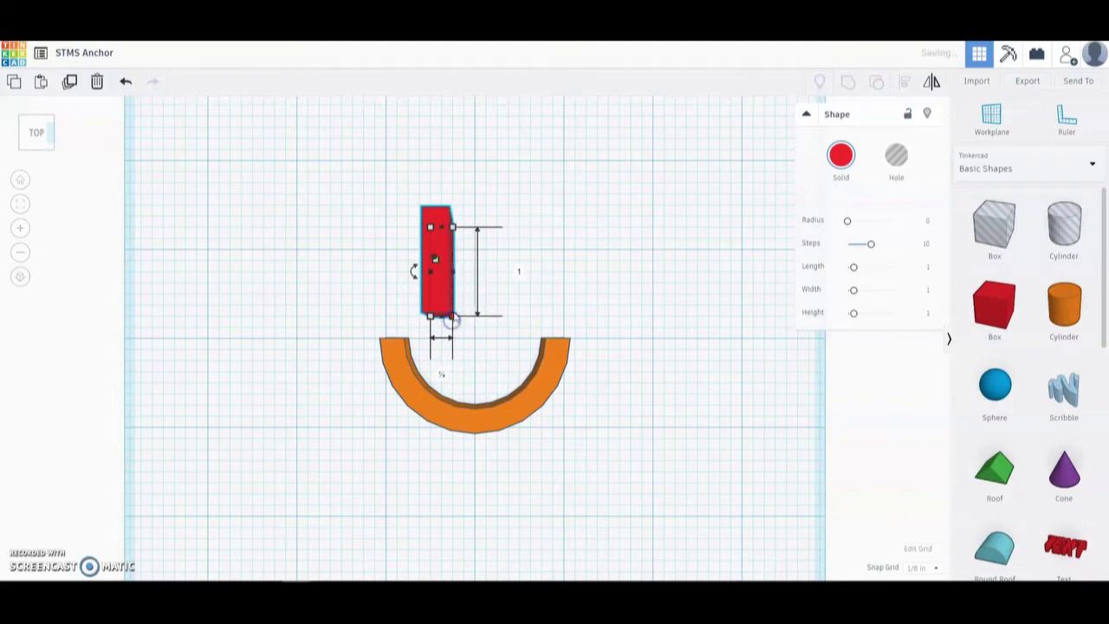
click(517, 272)
click(537, 312)
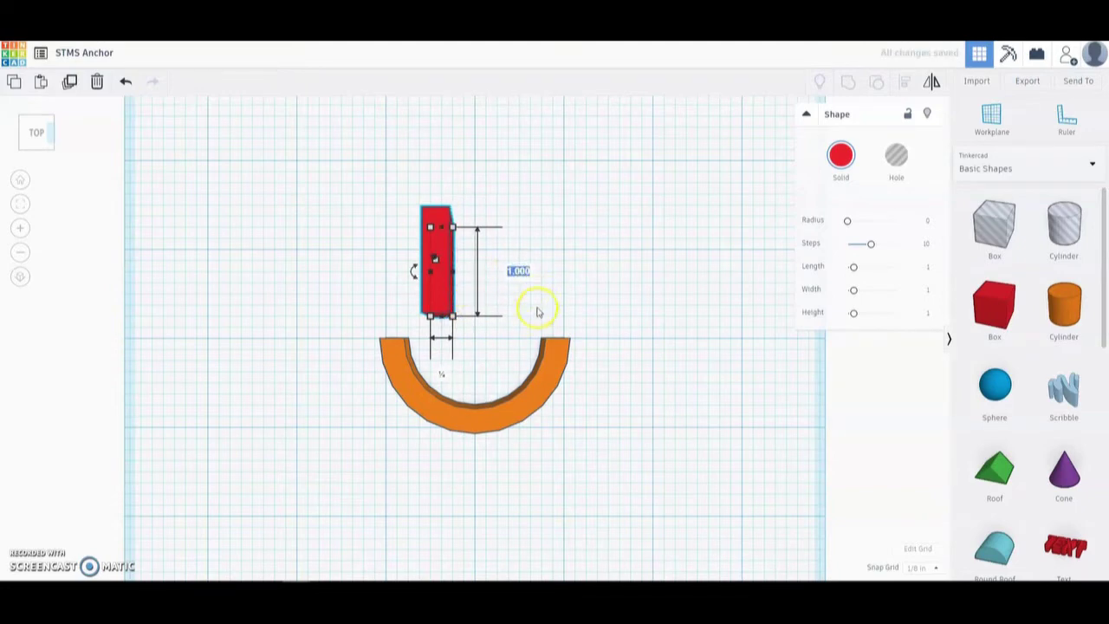
text(1.5)
key(Return)
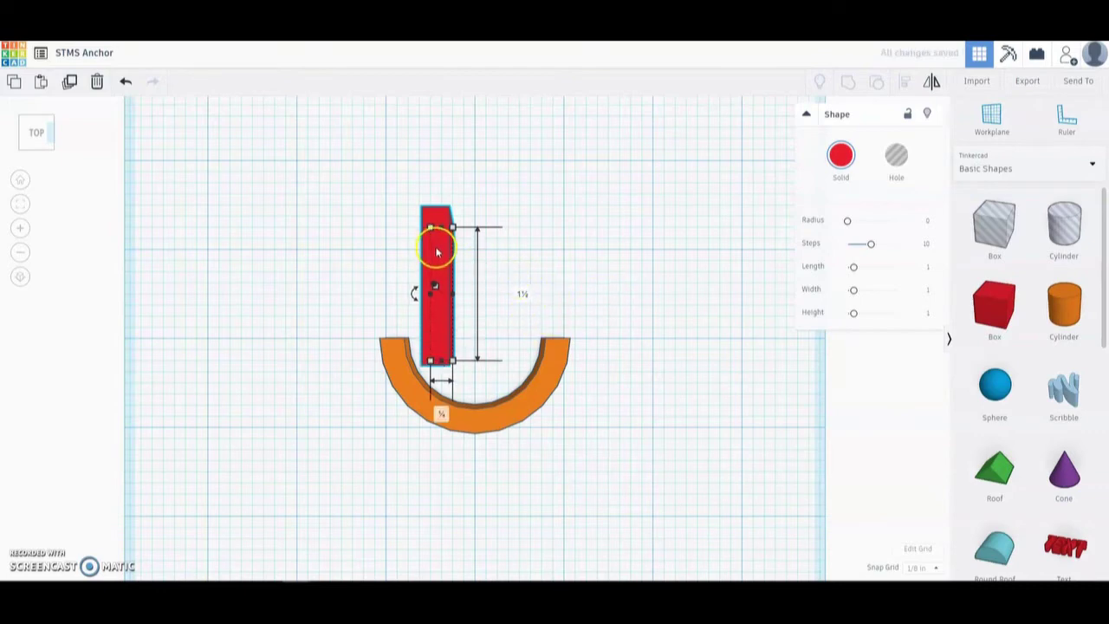
Move the red bar to the arc's centre line and forward until its end overlaps the arc's curved middle
key(Right)
key(Right)
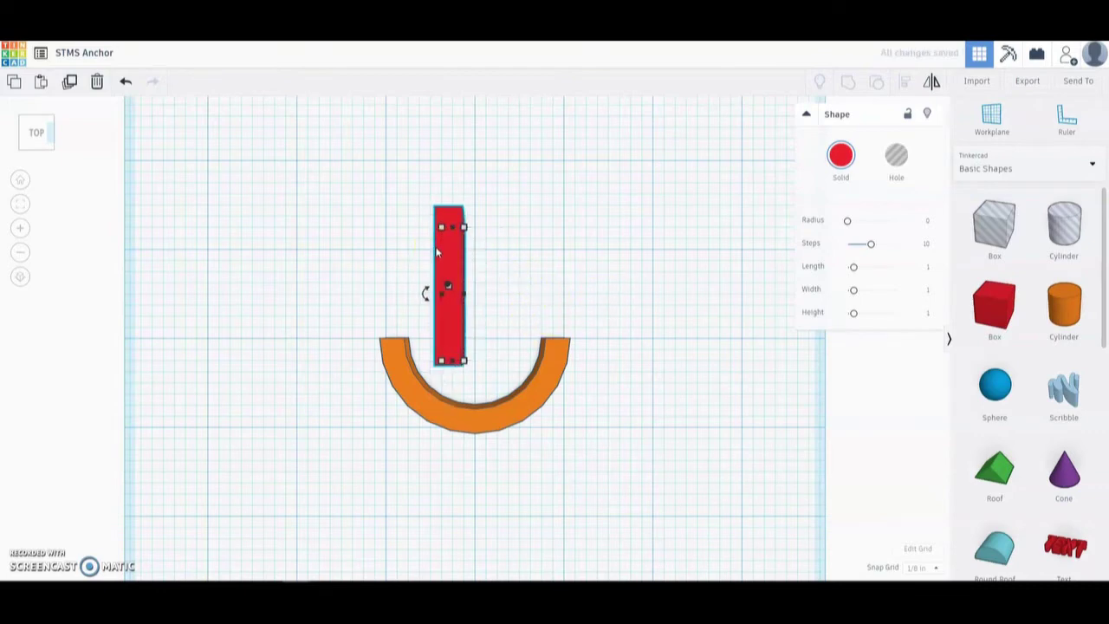
key(Right)
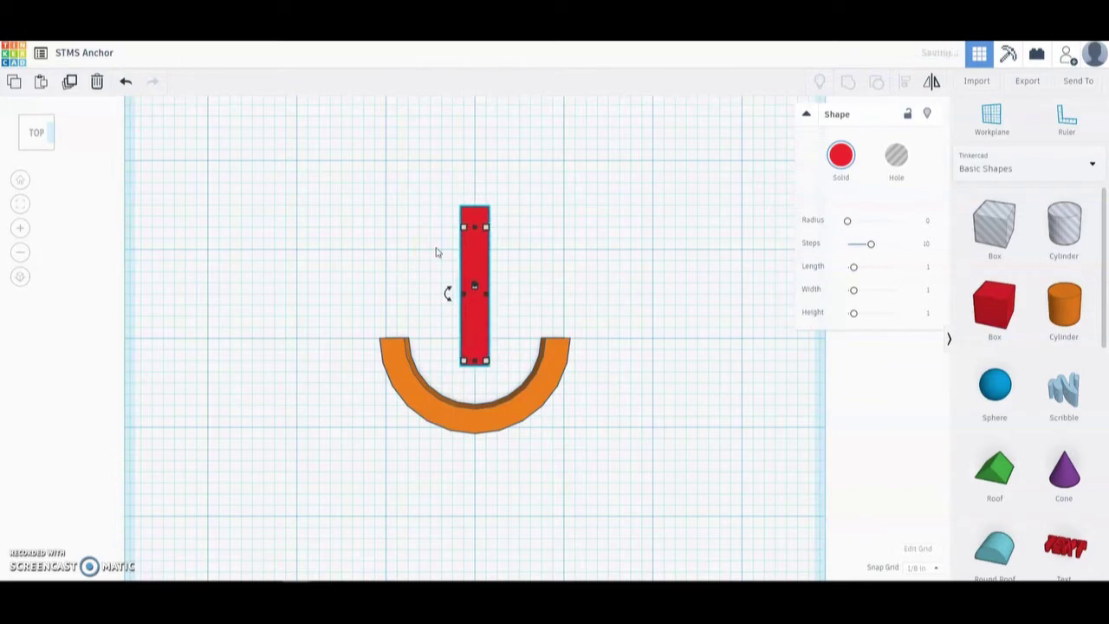
key(Down)
key(Down)
key(Down)
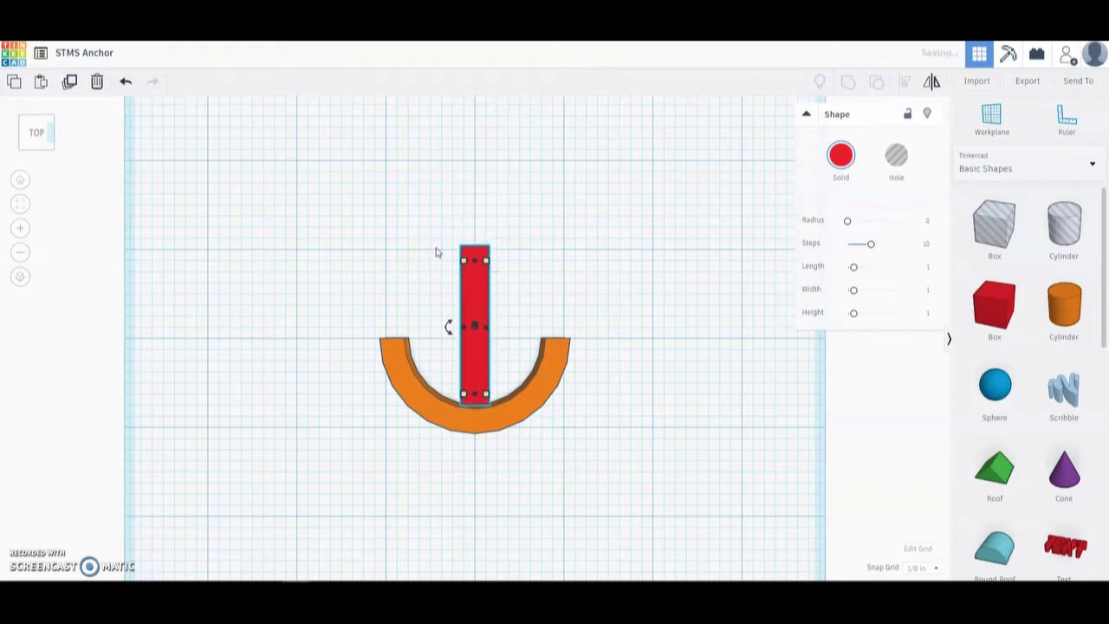
key(Down)
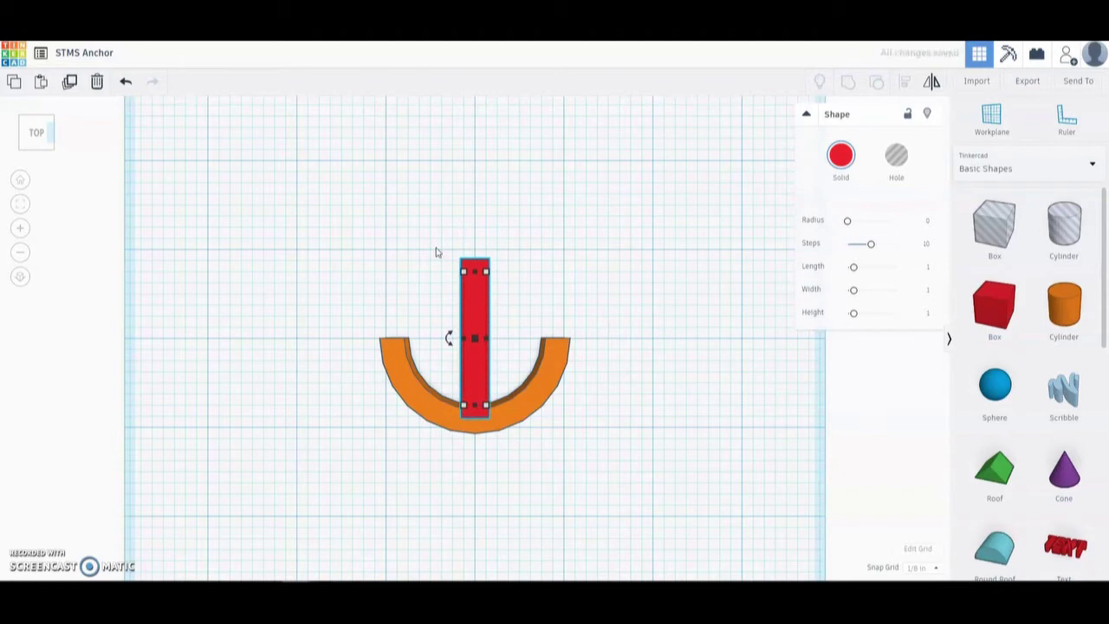
click(372, 264)
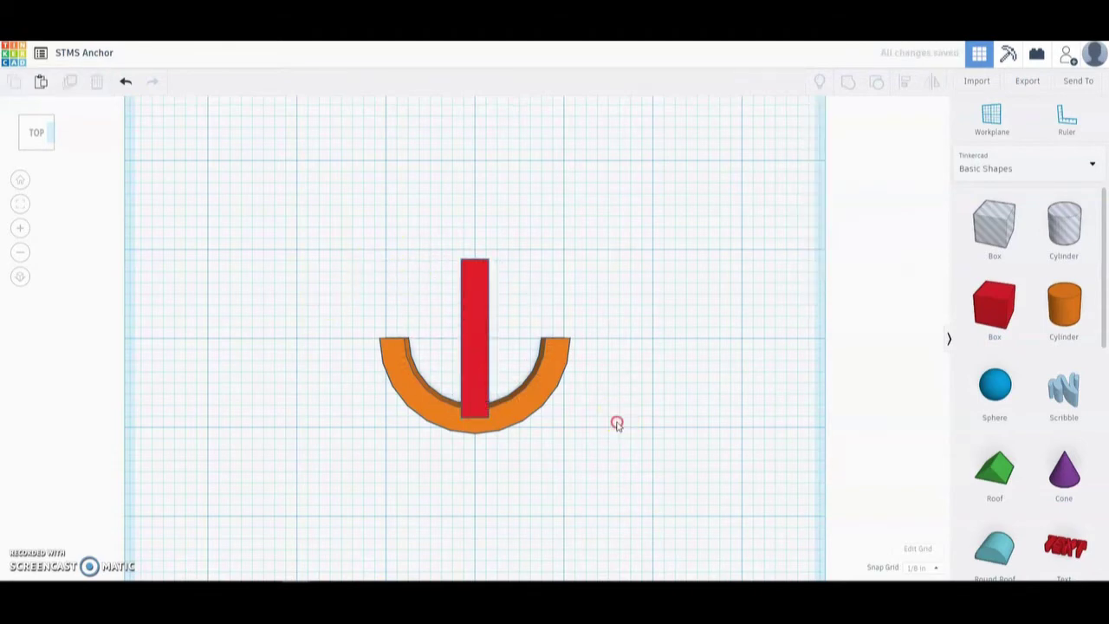
Lower the red bar's height to about the thickness of the orange arc and compare the two
right_drag(616, 423, 379, 336)
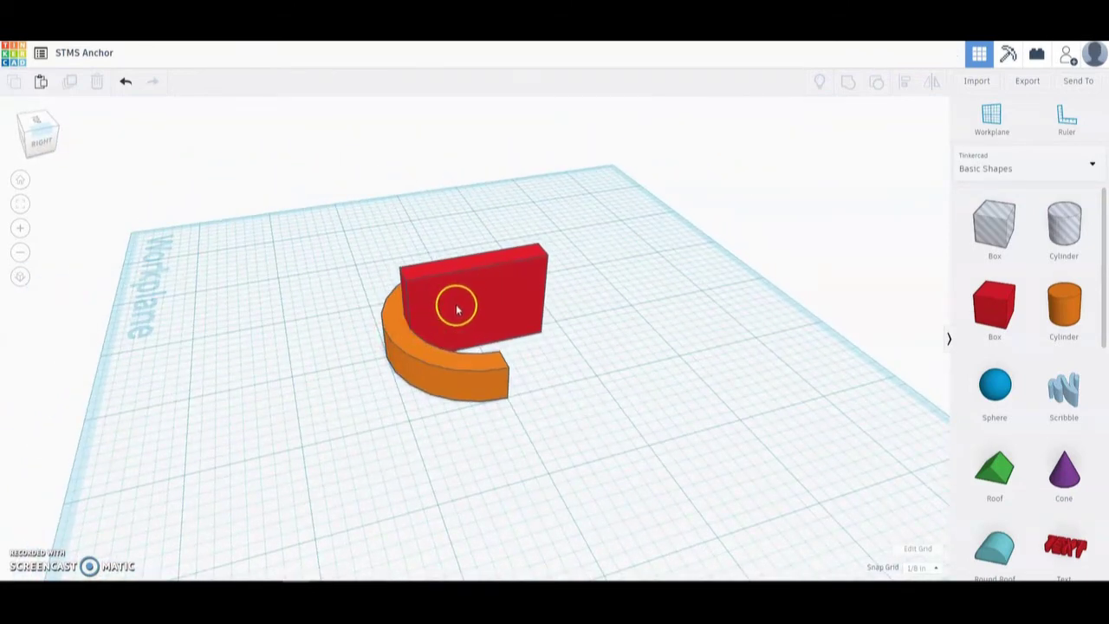
click(505, 321)
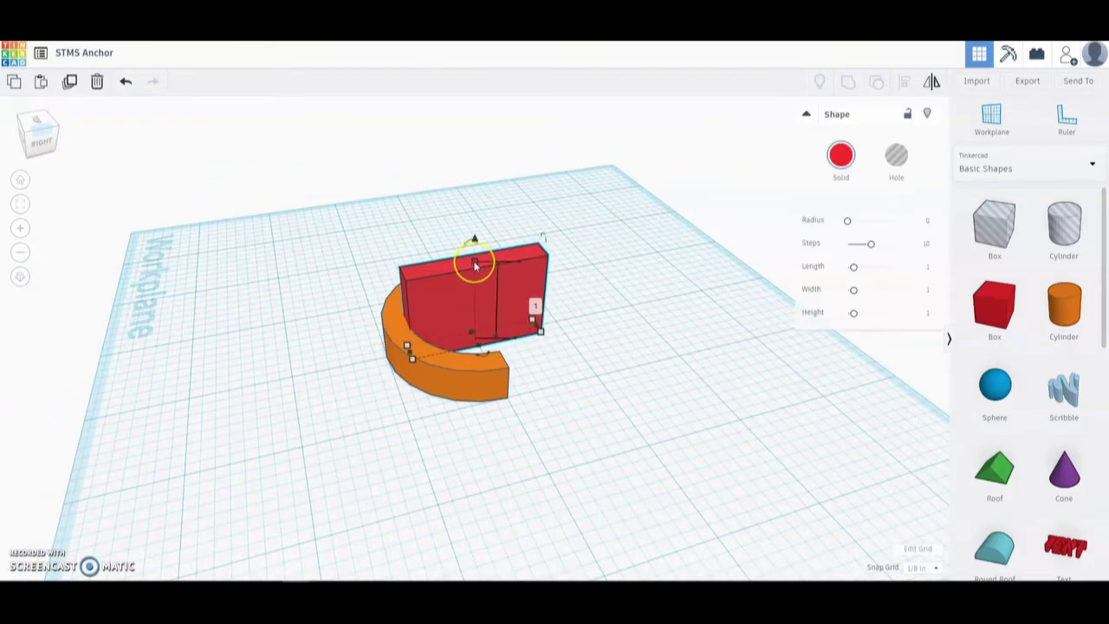
drag(474, 265, 475, 311)
click(532, 328)
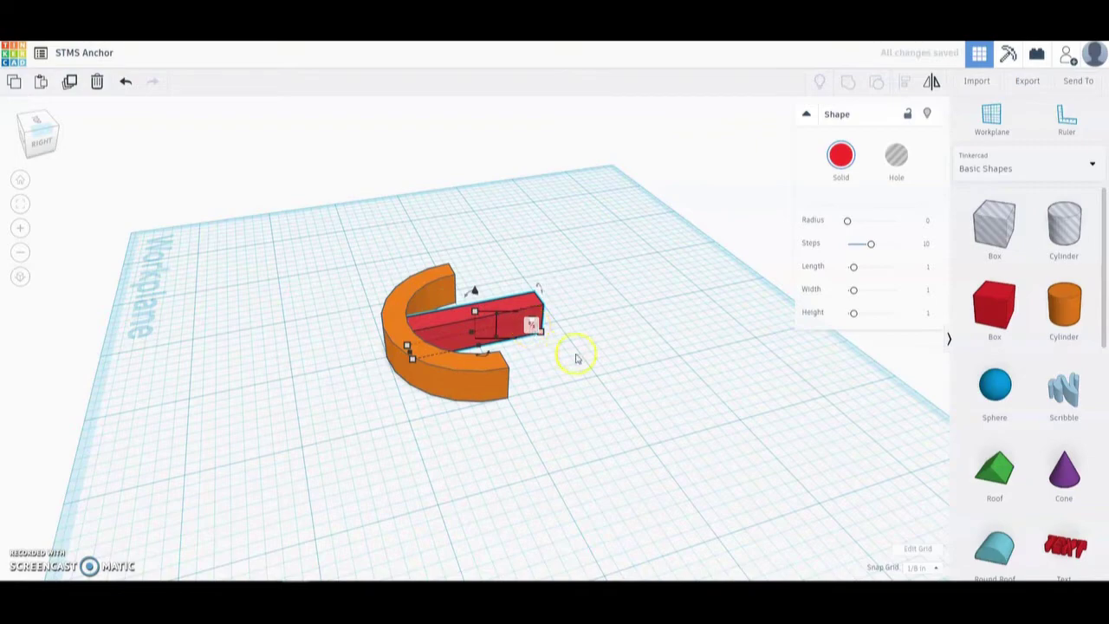
right_drag(563, 370, 268, 340)
scroll(419, 299, up, 5)
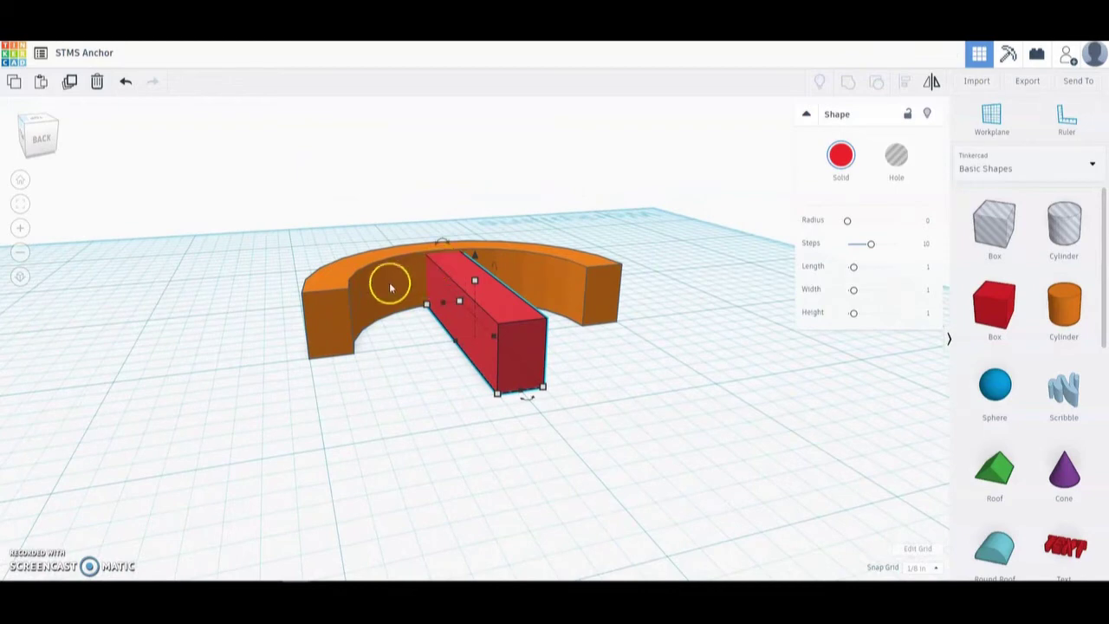
click(362, 278)
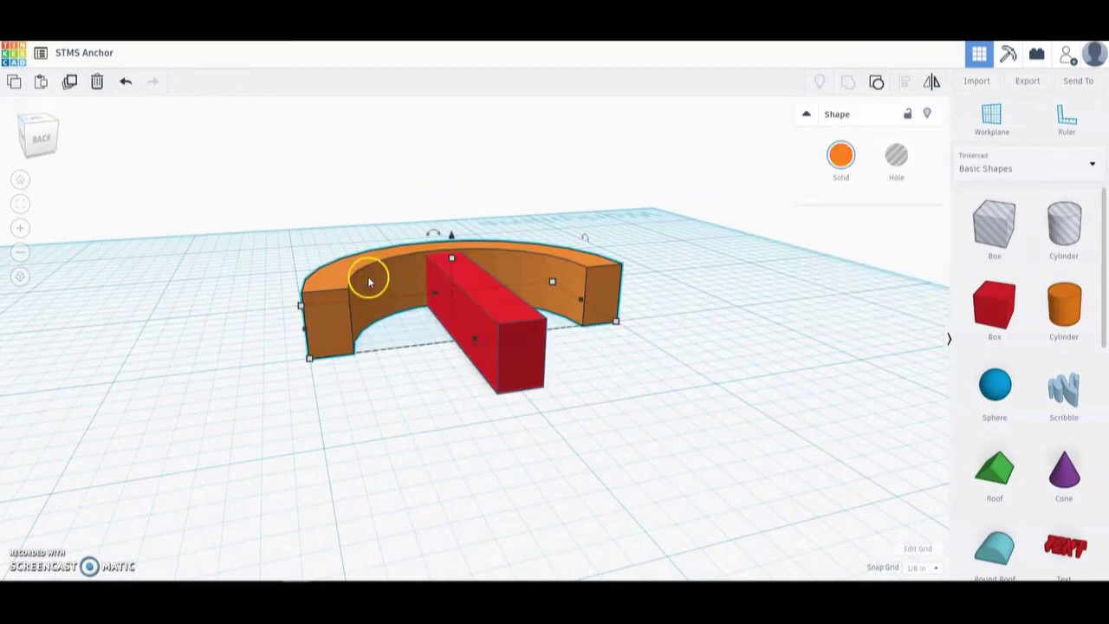
Set the orange arc's height to 3/8 in so it matches the red bar
click(440, 263)
mouse_move(452, 261)
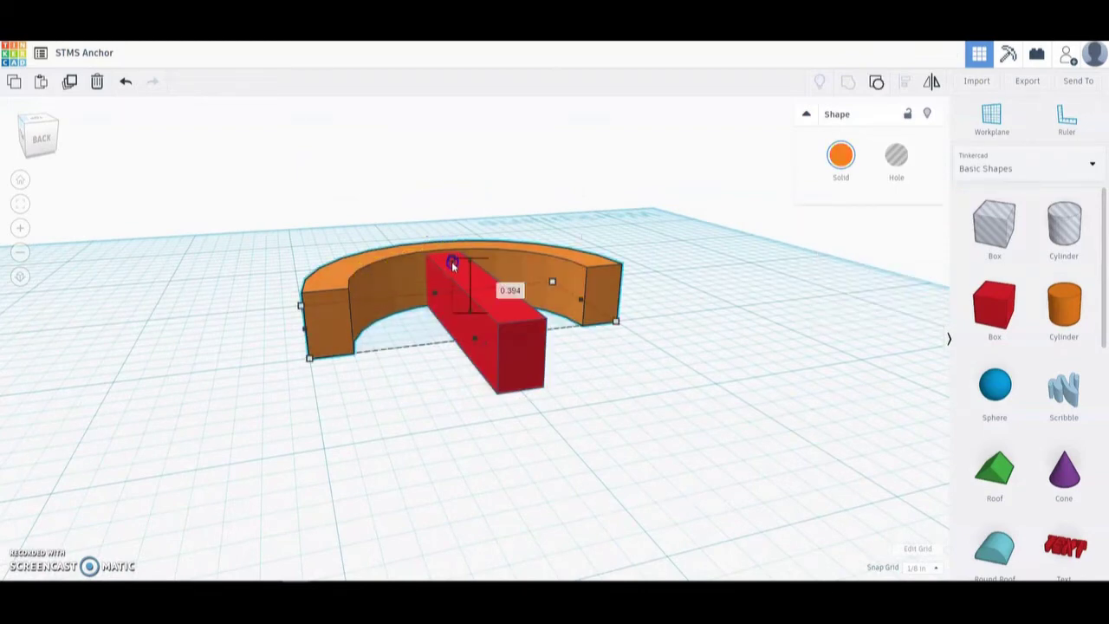
drag(452, 264, 452, 269)
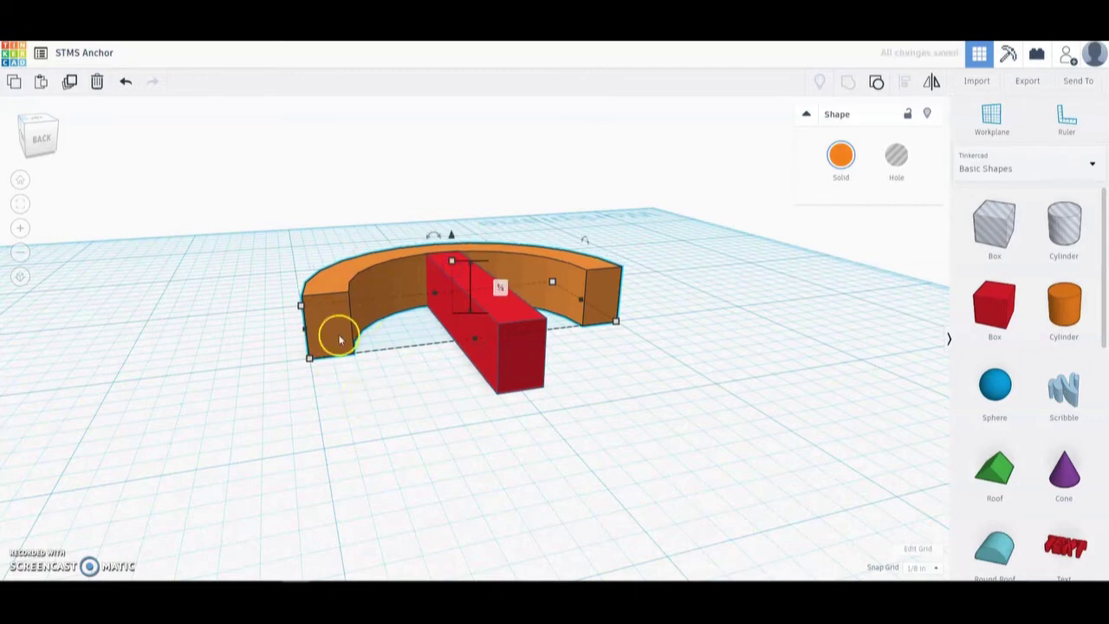
click(238, 295)
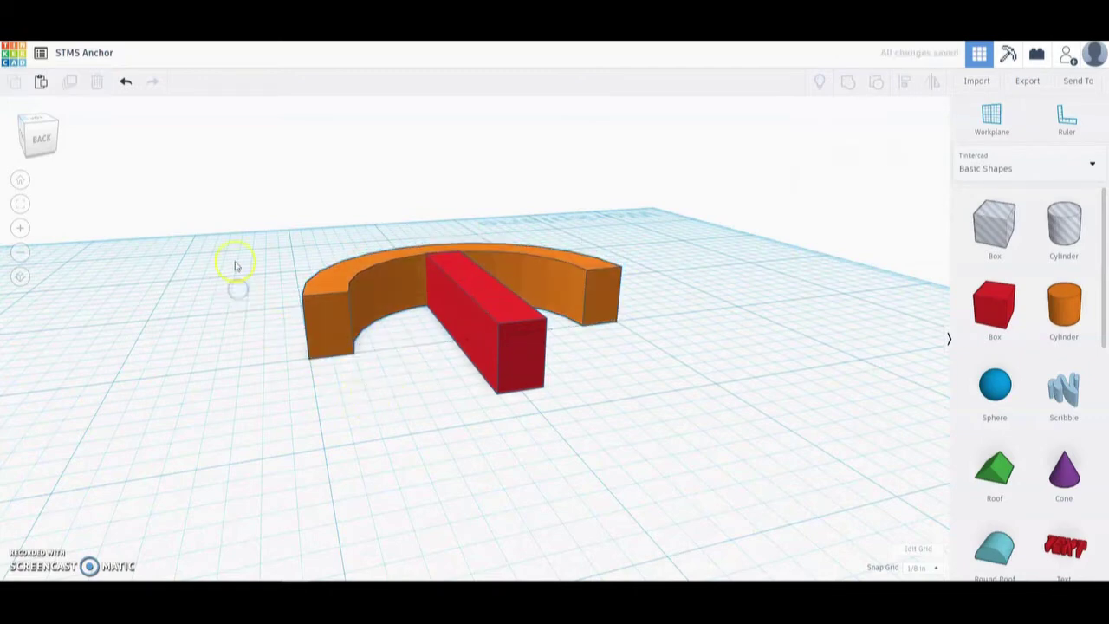
Group the orange arc and the red centre bar into one shape
click(21, 179)
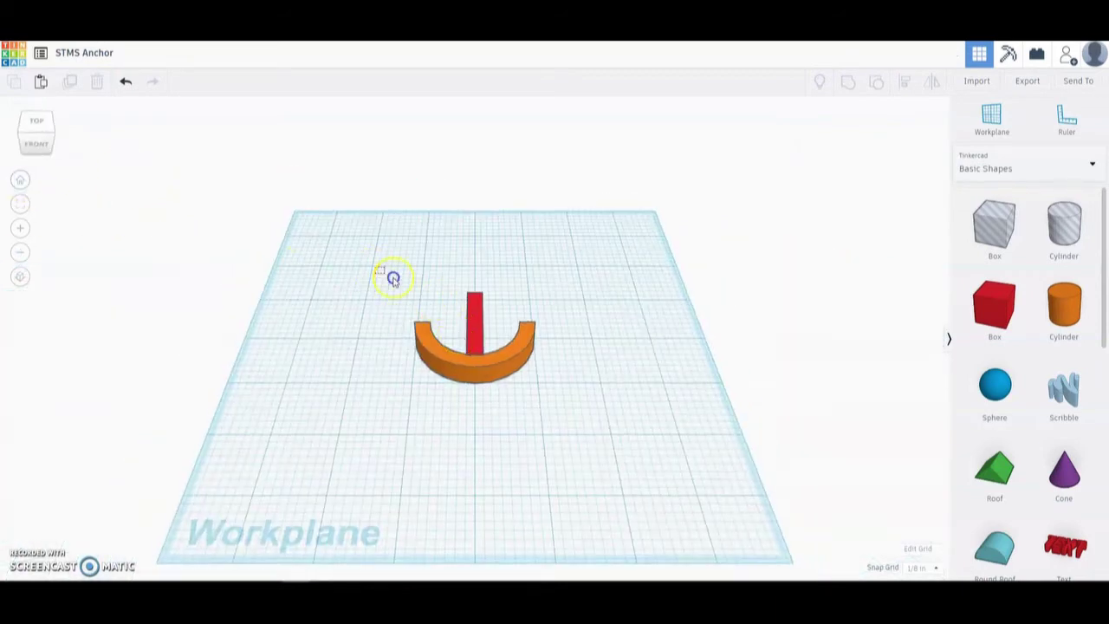
drag(374, 265, 573, 400)
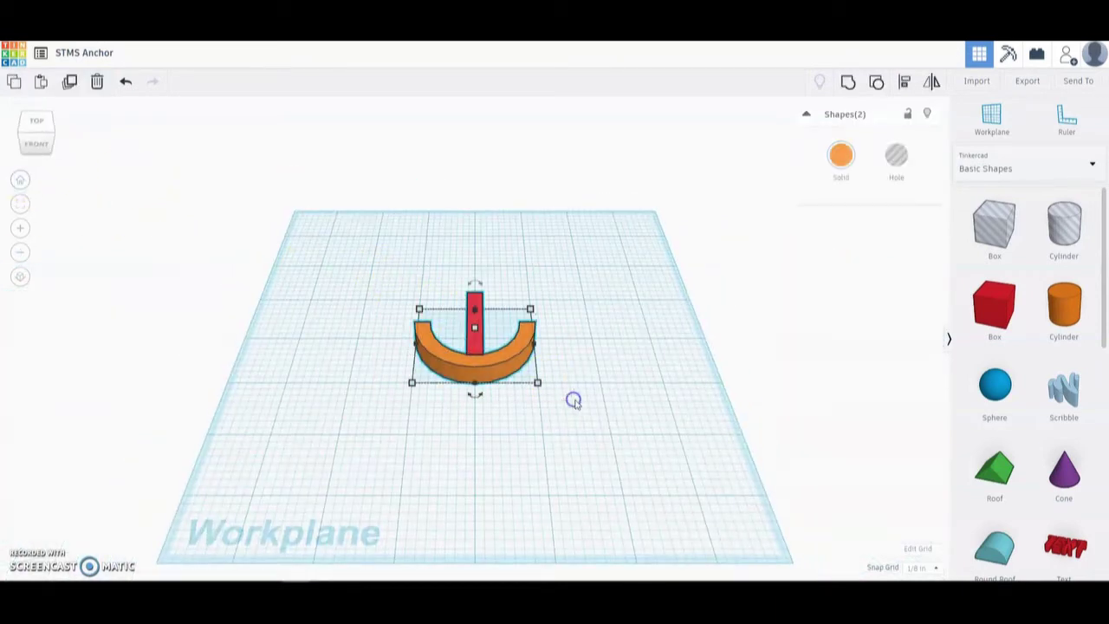
click(848, 82)
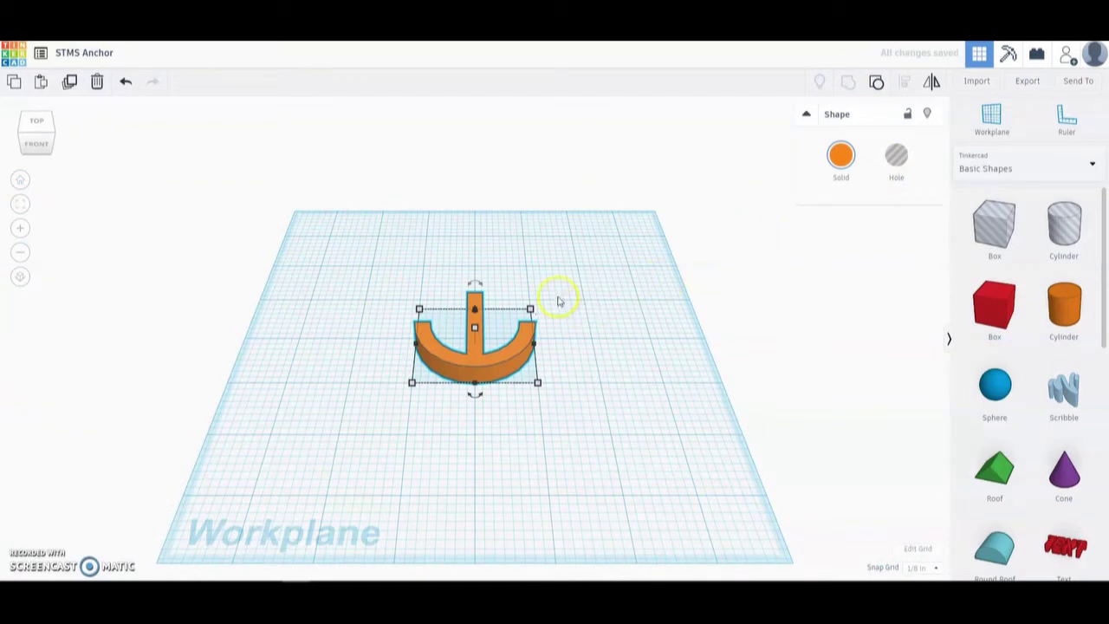
Add a solid red box beyond the shank's free end and size it to 1 in wide by 1/8 in deep
click(36, 122)
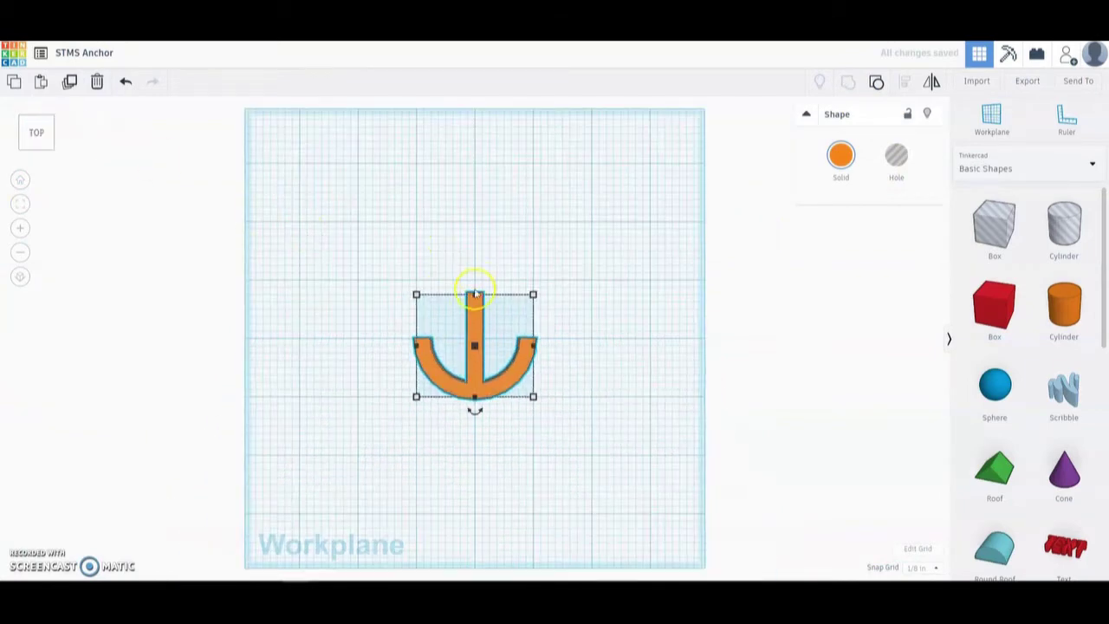
scroll(474, 295, up, 3)
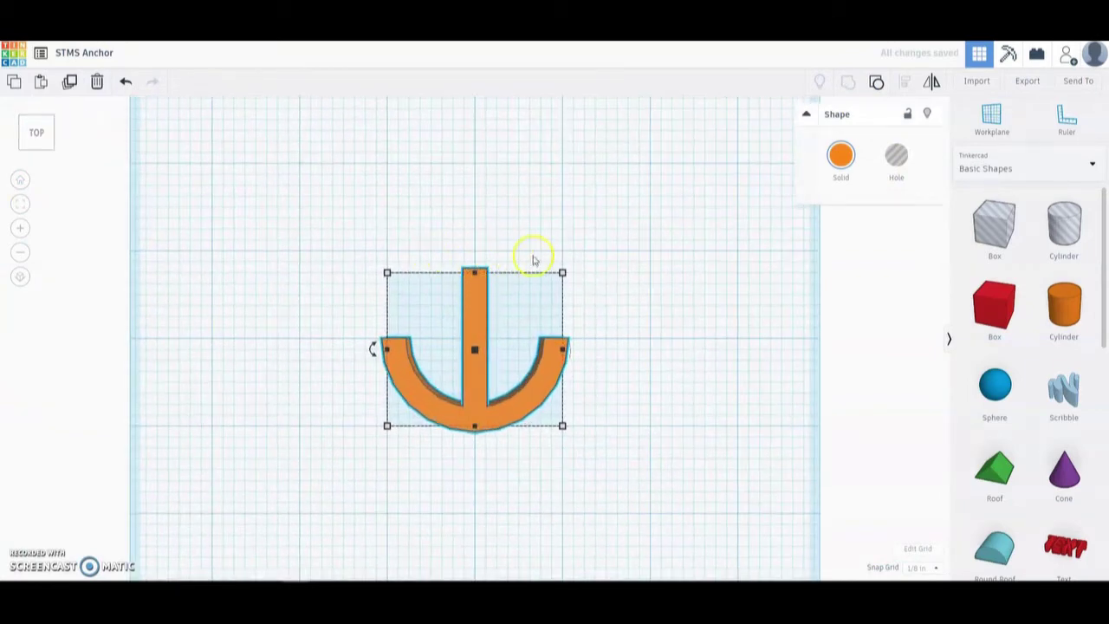
click(563, 240)
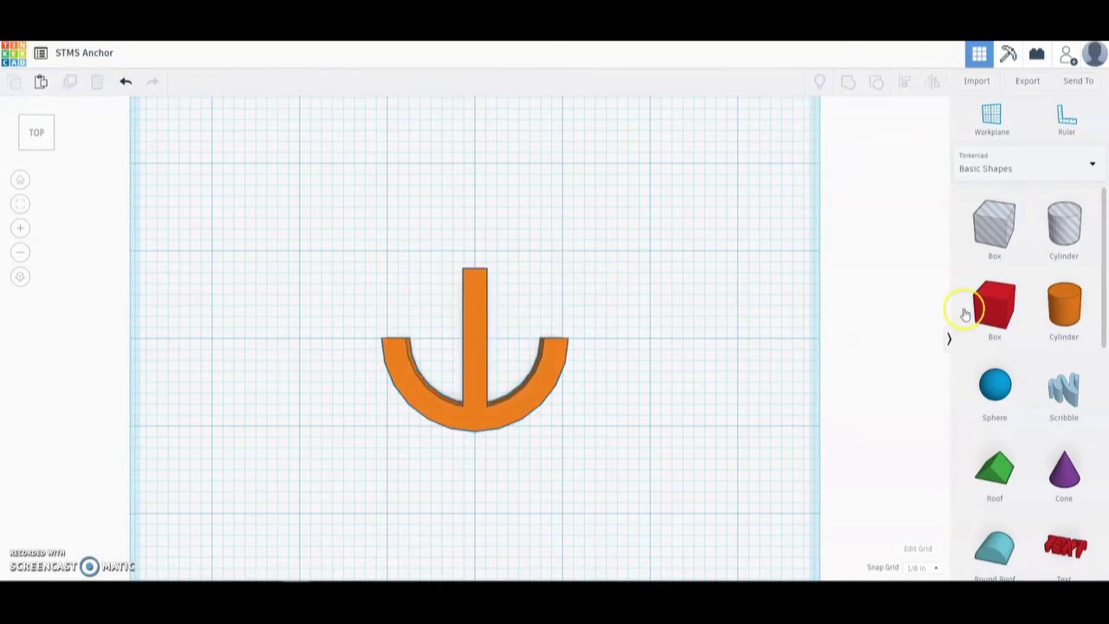
drag(979, 303, 433, 203)
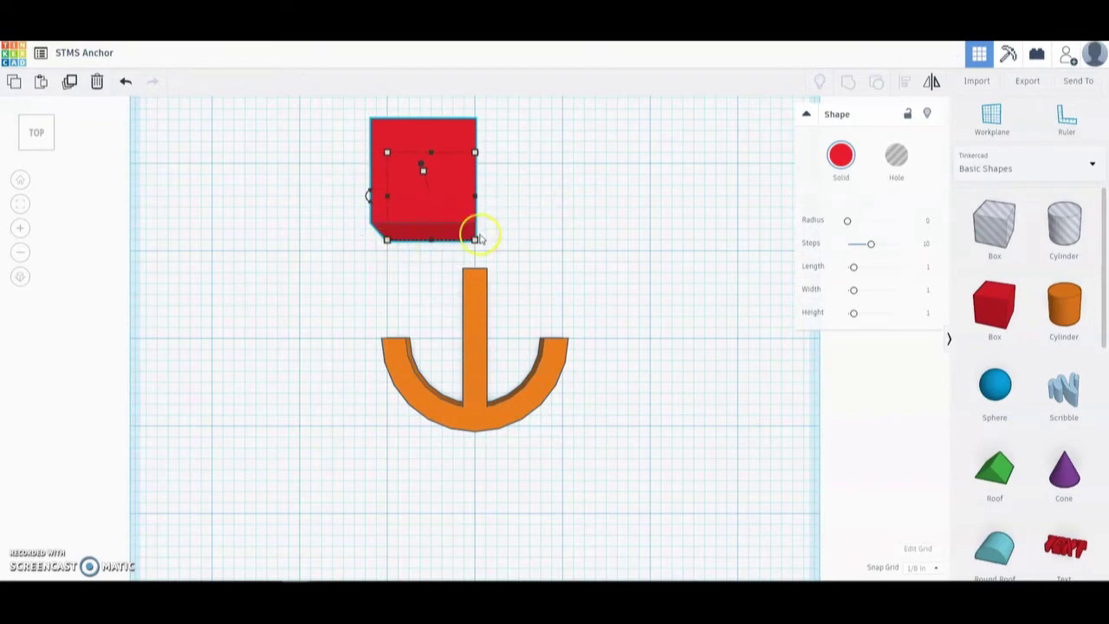
drag(475, 153, 479, 229)
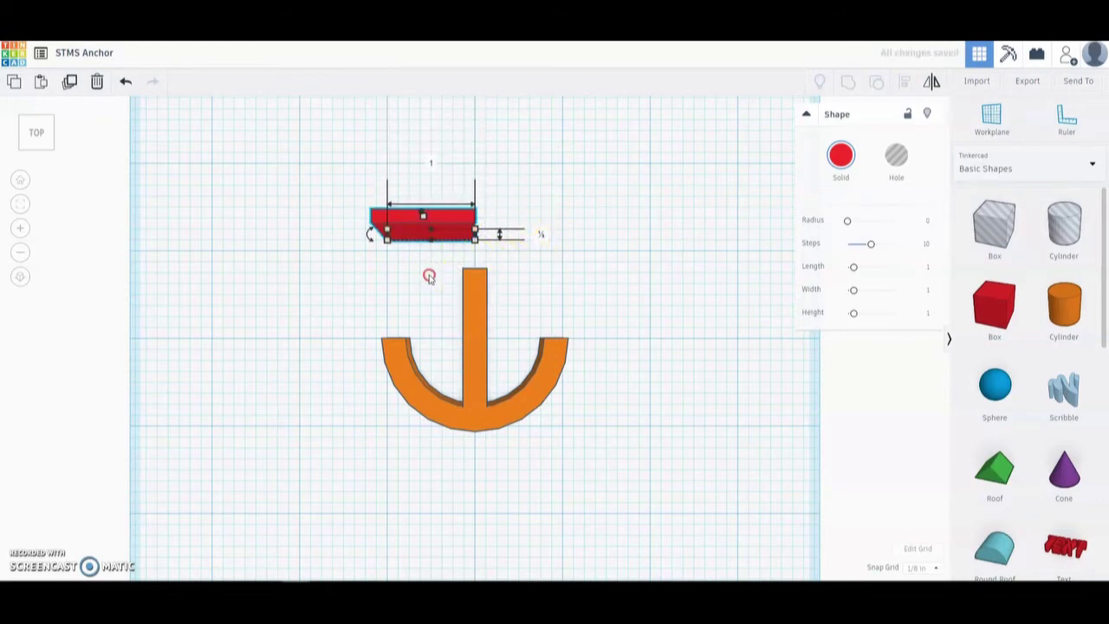
Lower the thin red box's height to roughly the thickness of the anchor body
right_drag(429, 276, 433, 217)
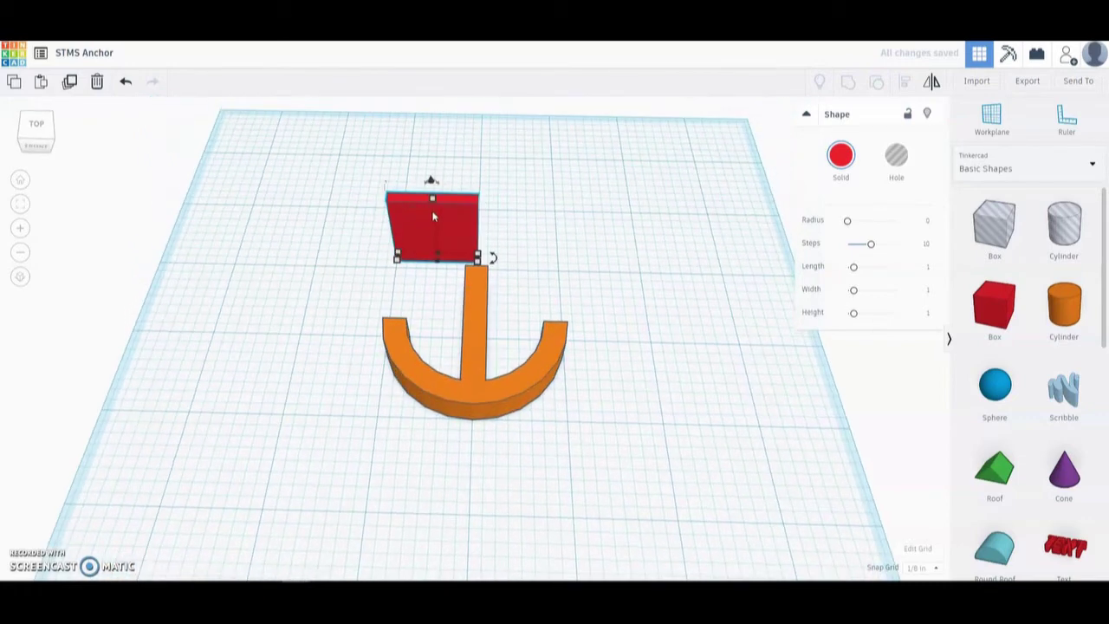
drag(432, 199, 435, 237)
click(523, 234)
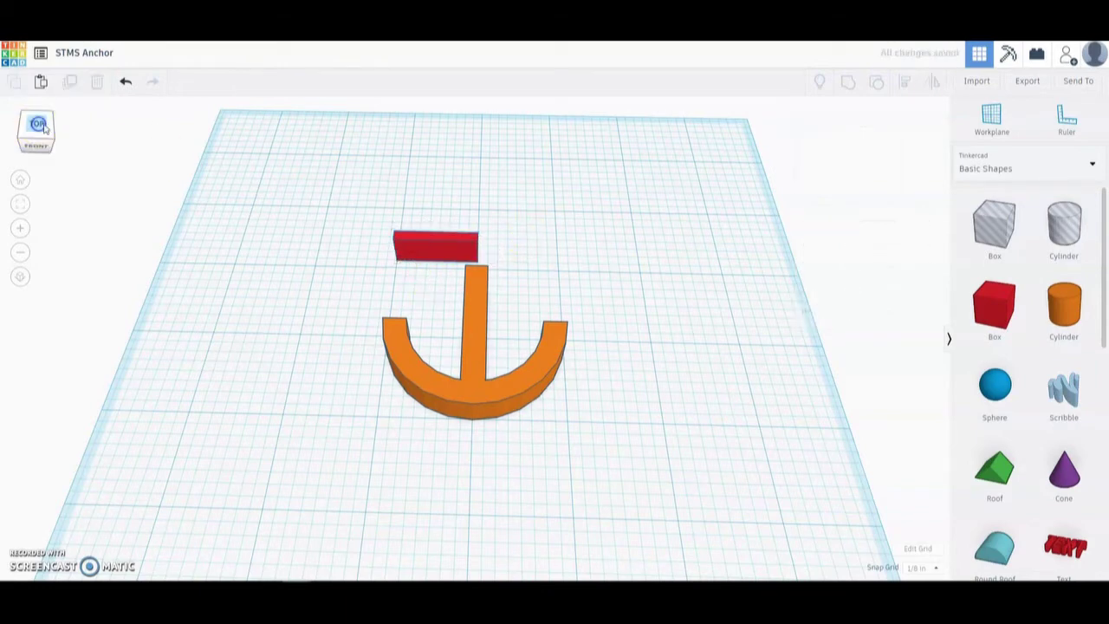
Move the red crossbar onto the shank's centre line and forward until it overlaps the shank's free end
click(37, 126)
click(421, 232)
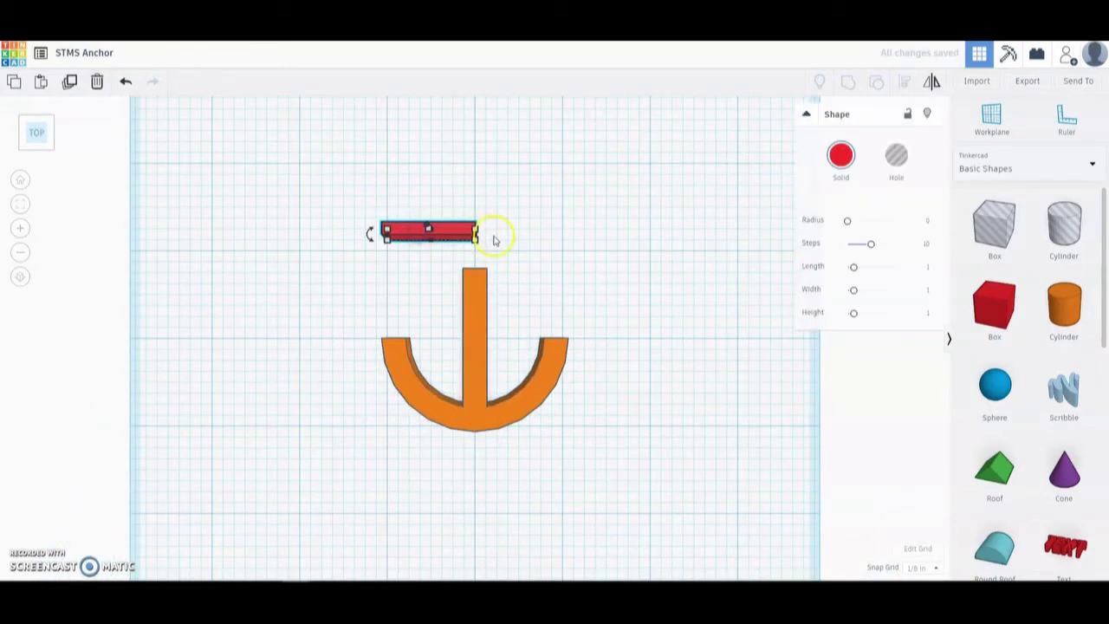
key(Right)
key(Right)
key(Right)
key(Right)
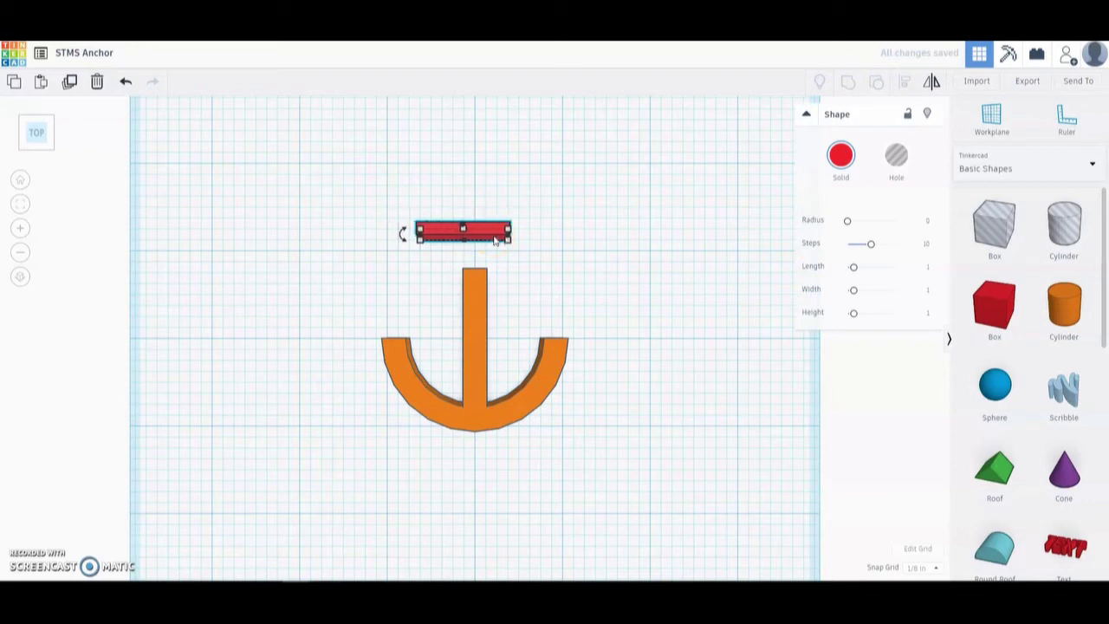
key(Down)
key(Down)
key(Down)
key(Down)
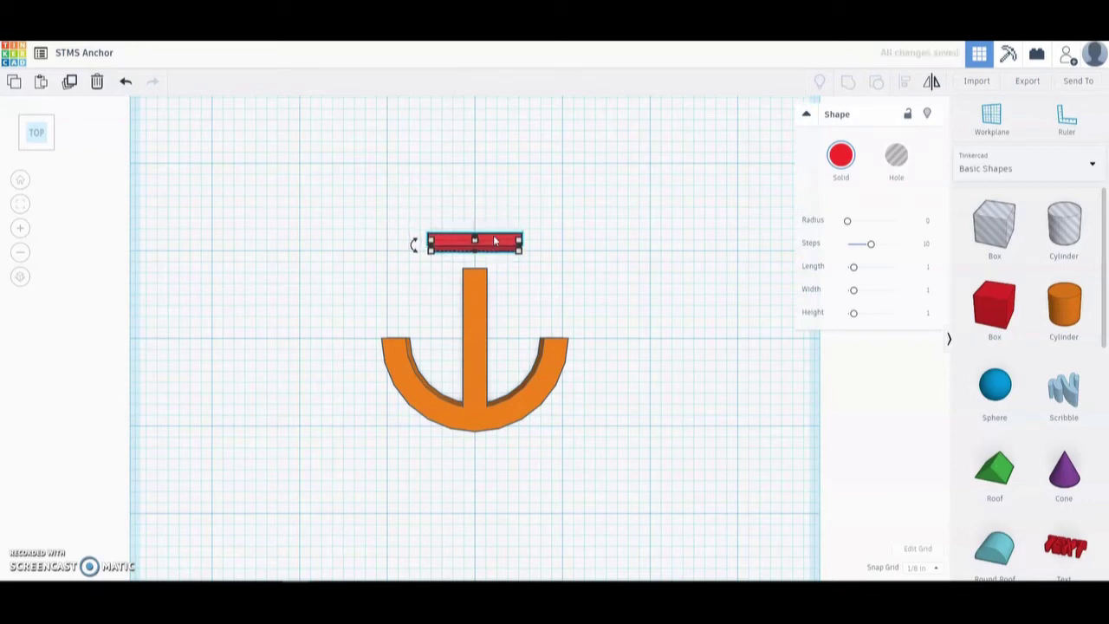
key(Down)
key(Down)
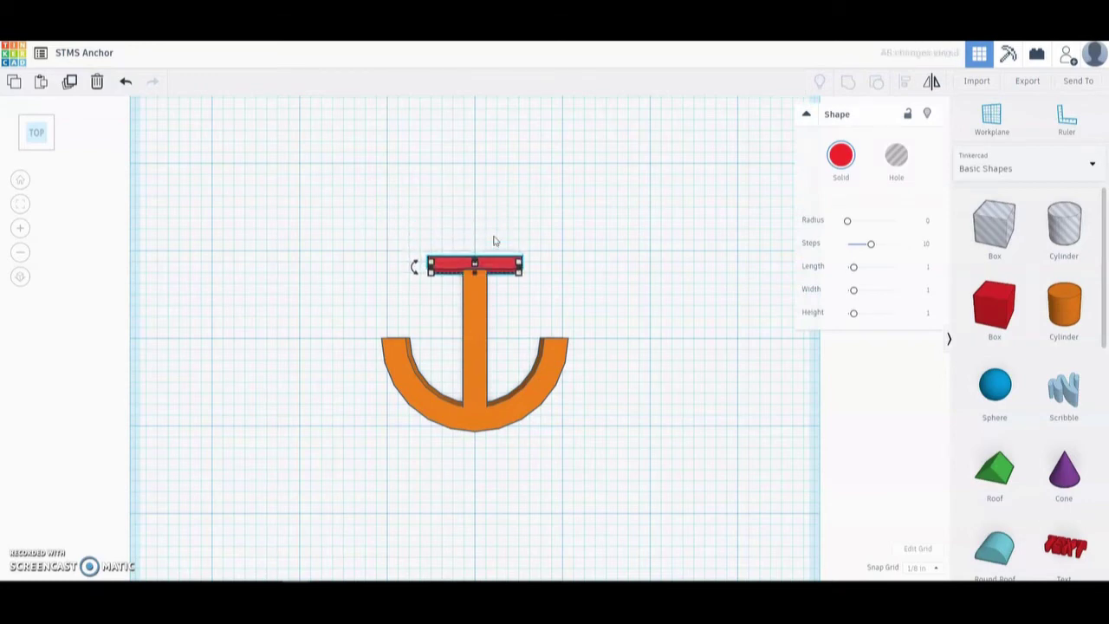
Group the red crossbar with the orange anchor body
click(563, 288)
drag(333, 232, 611, 462)
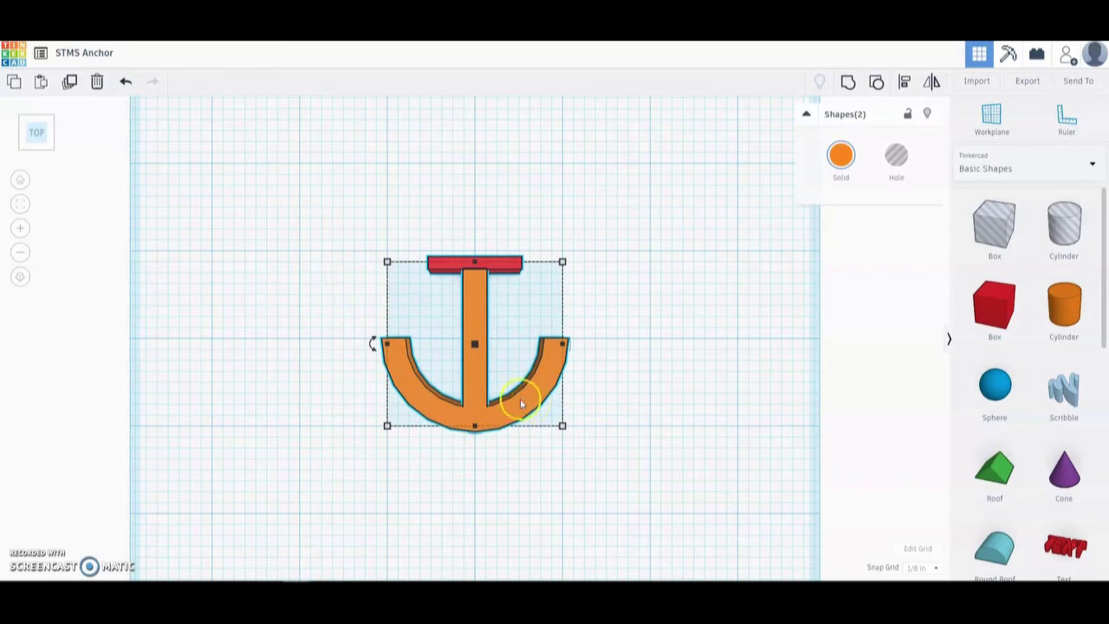
click(847, 81)
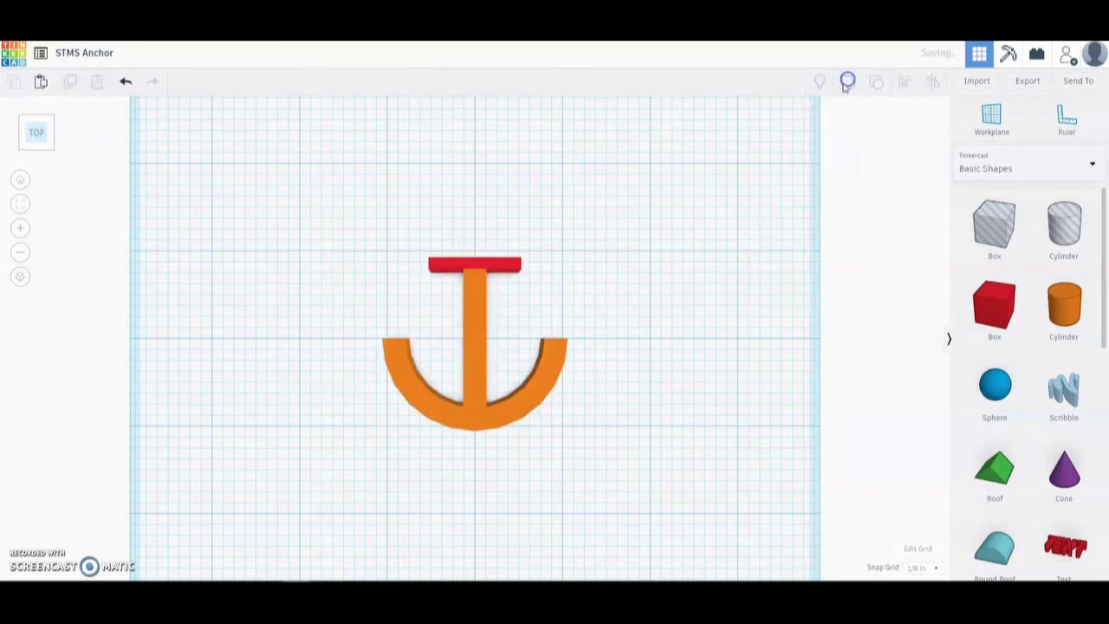
click(651, 325)
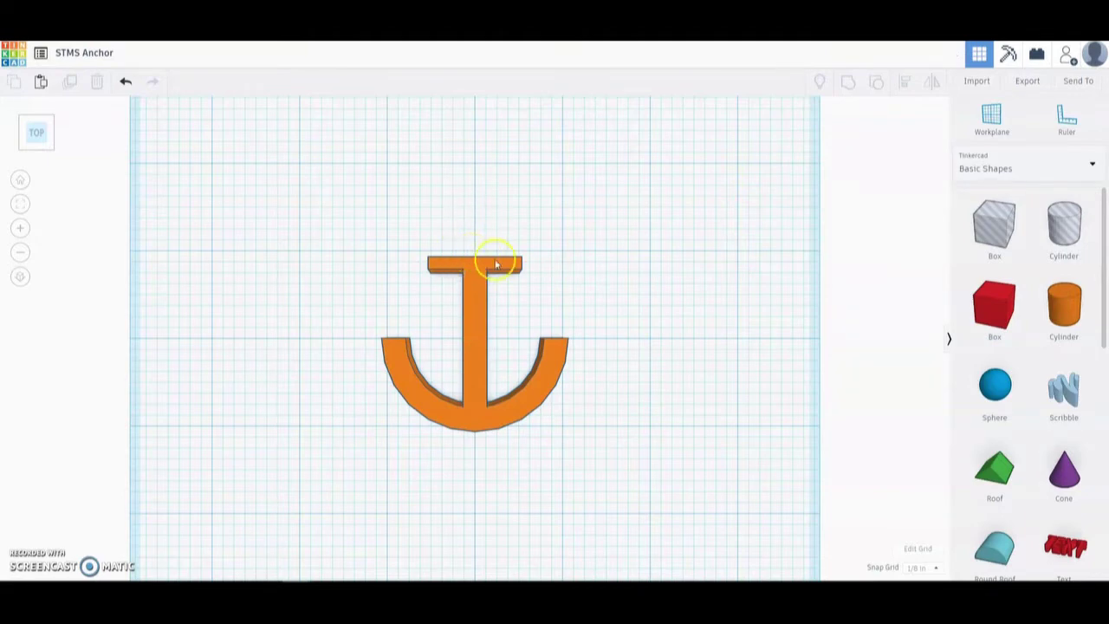
Add a tube beyond the crossbar on the anchor's centre line, with radius 0.25 and wall thickness 0.05
scroll(1012, 352, down, 5)
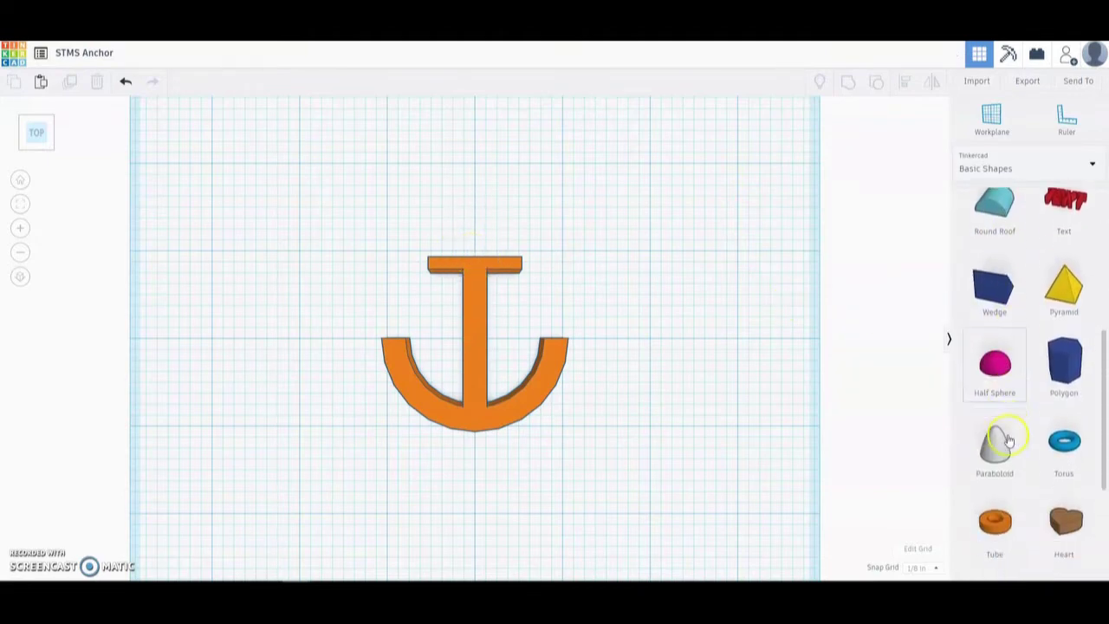
drag(1012, 482, 472, 186)
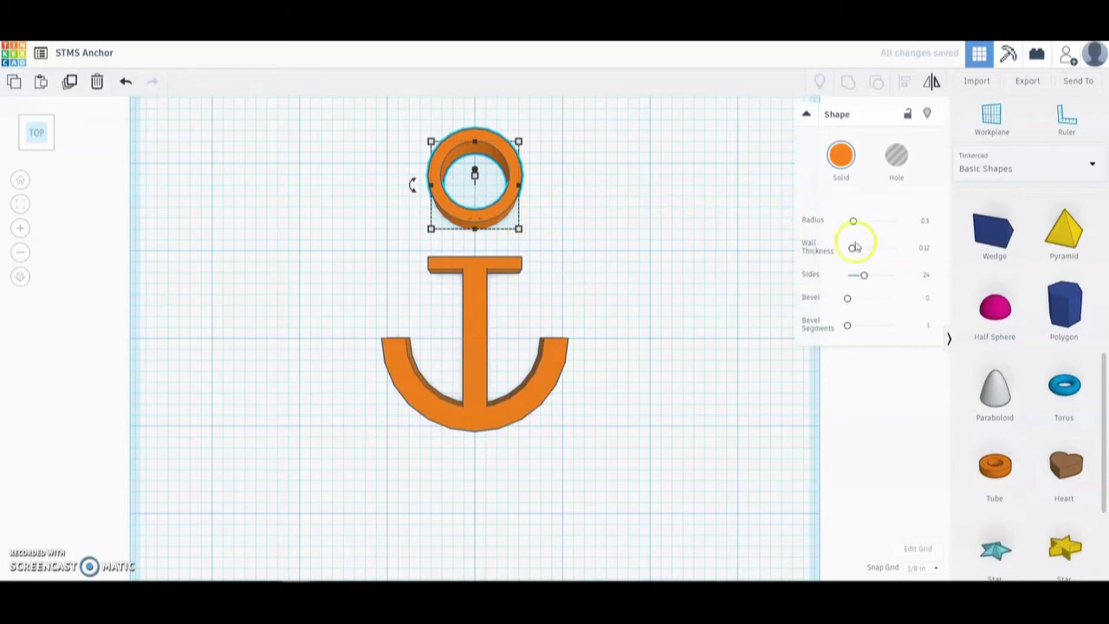
click(923, 221)
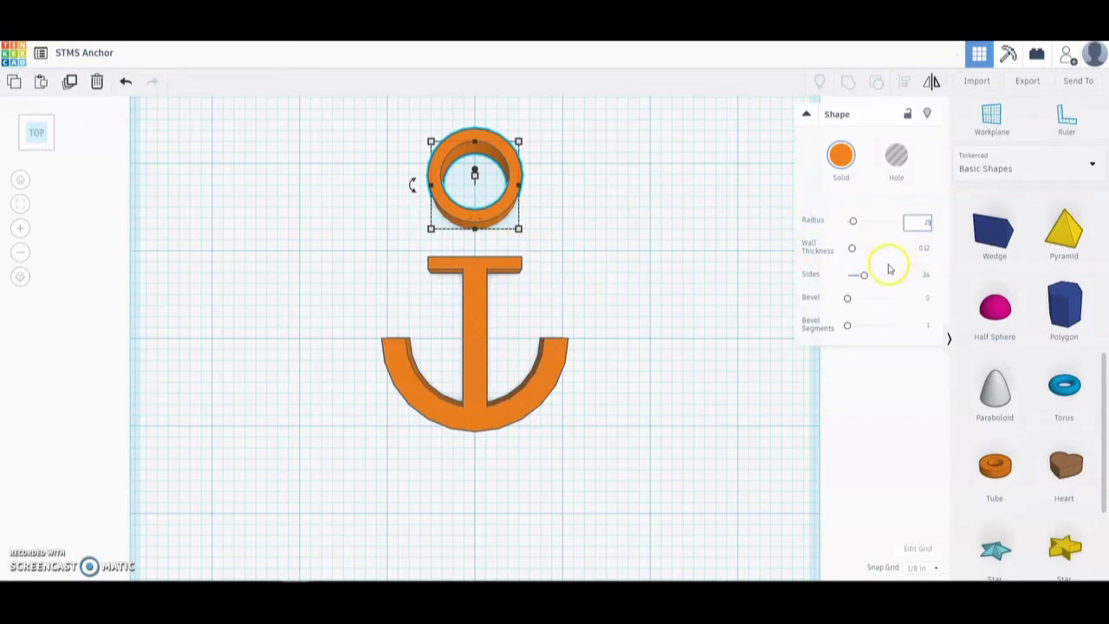
click(926, 250)
click(910, 299)
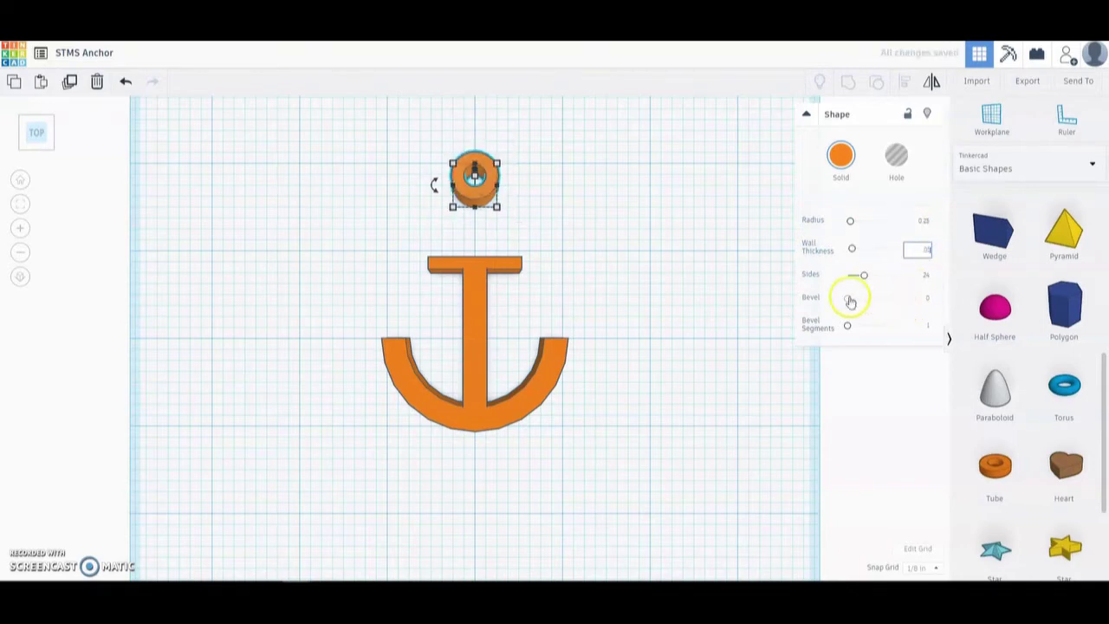
click(704, 260)
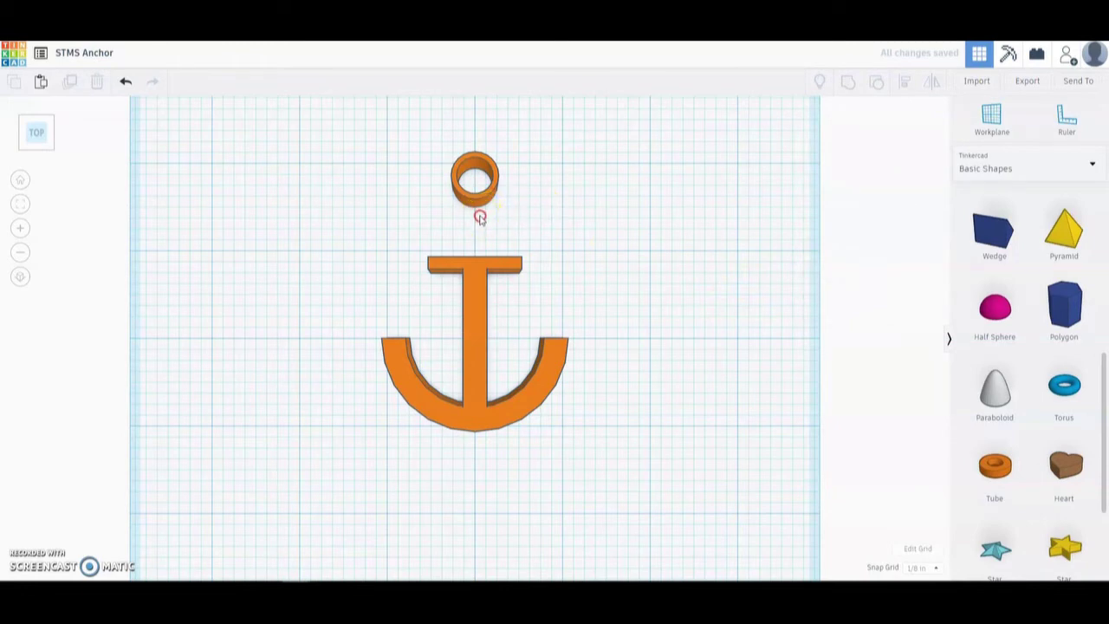
Lower the small tube's height to 3/8 in
right_drag(480, 217, 475, 221)
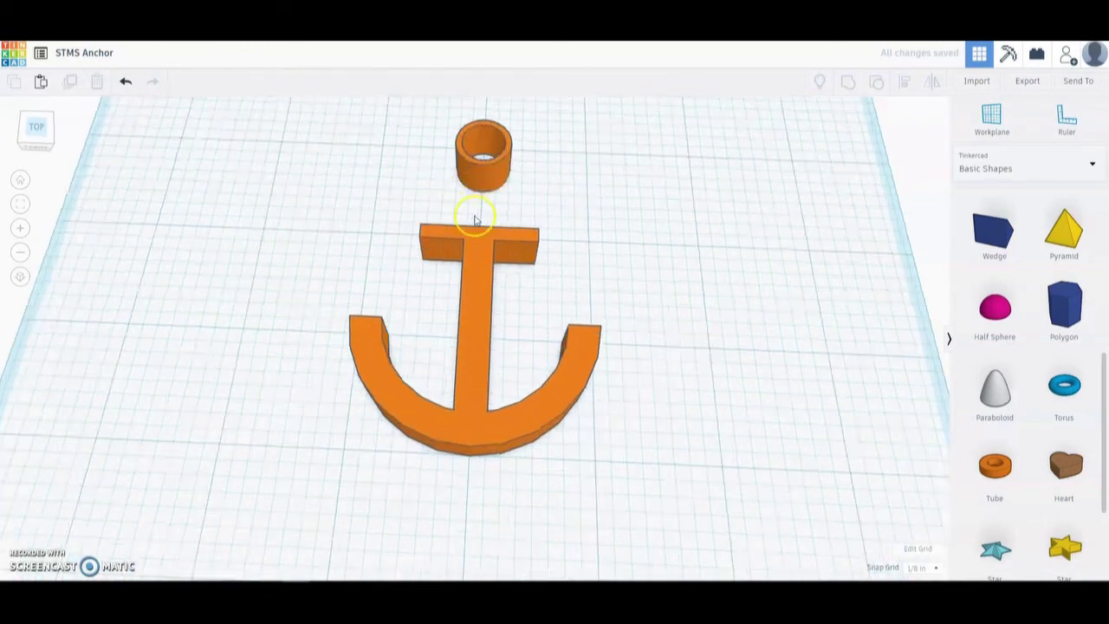
scroll(475, 221, up, 4)
scroll(482, 148, down, 4)
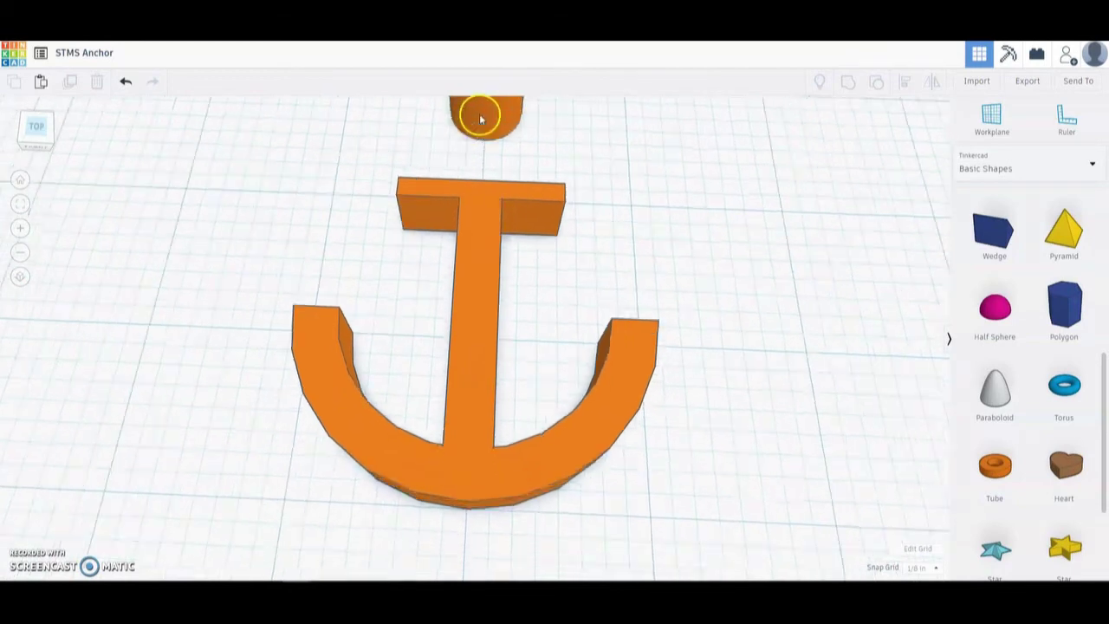
click(485, 120)
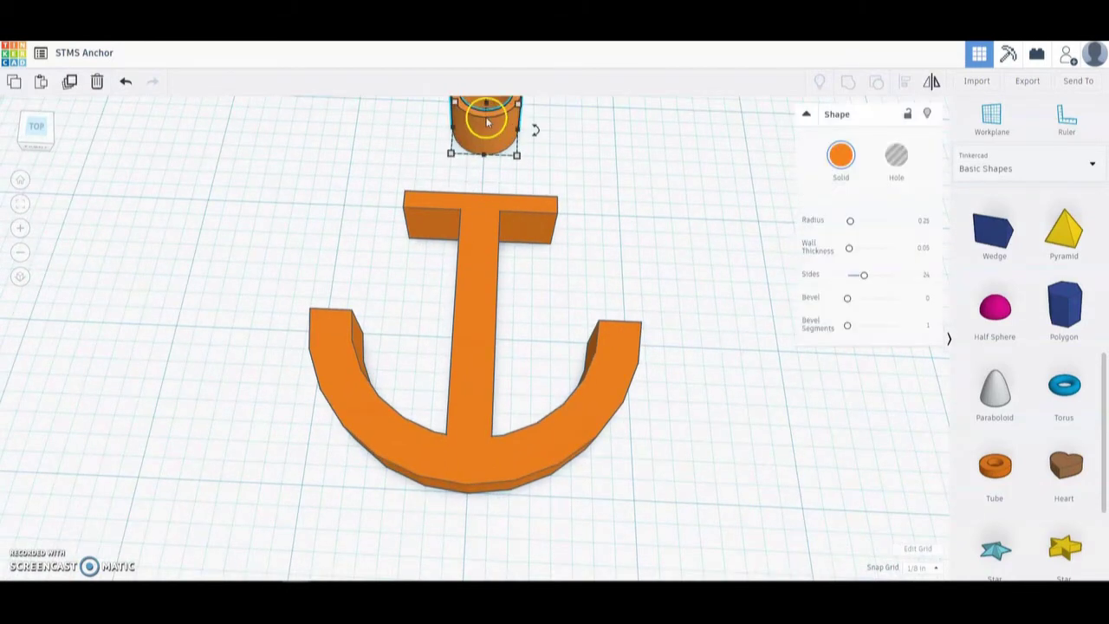
scroll(487, 122, down, 3)
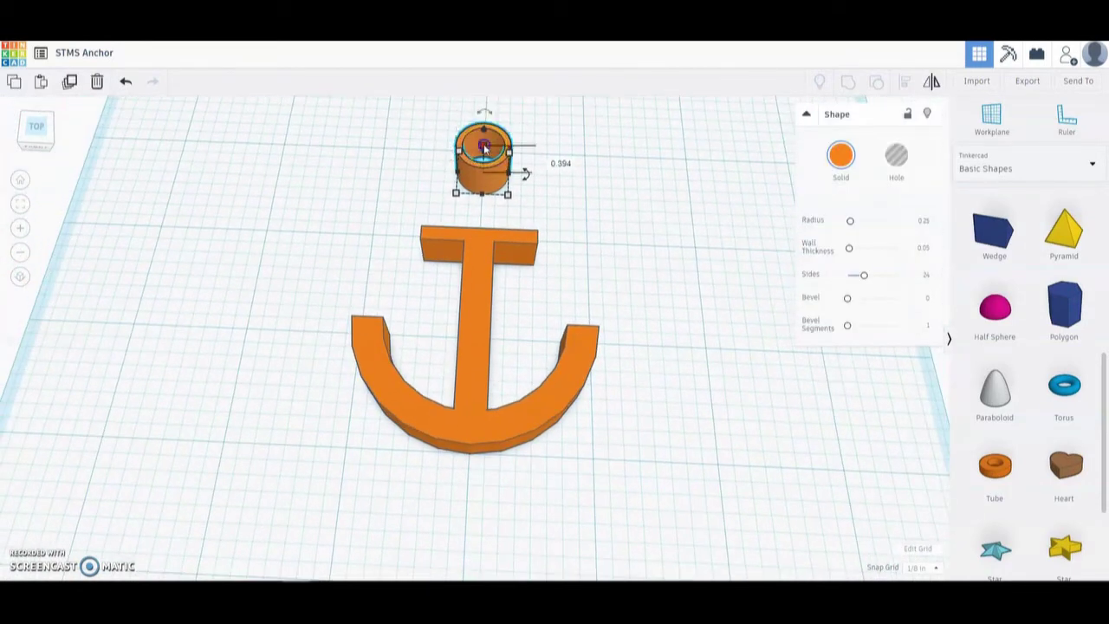
drag(485, 149, 483, 151)
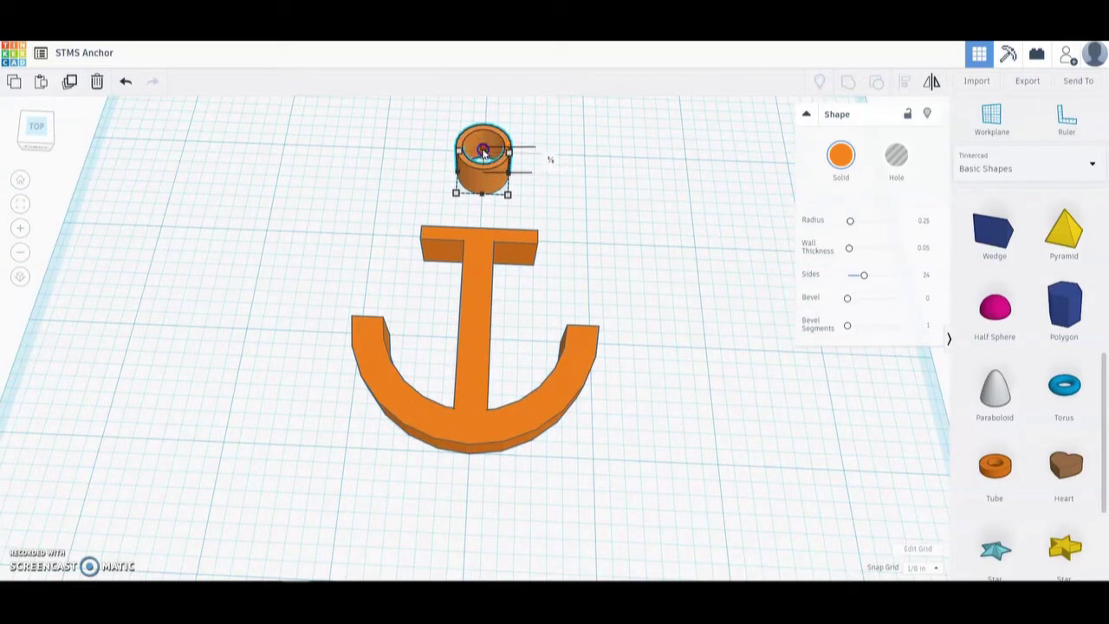
Move the small tube straight toward the anchor until its lower edge overlaps the middle of the crossbar
click(36, 127)
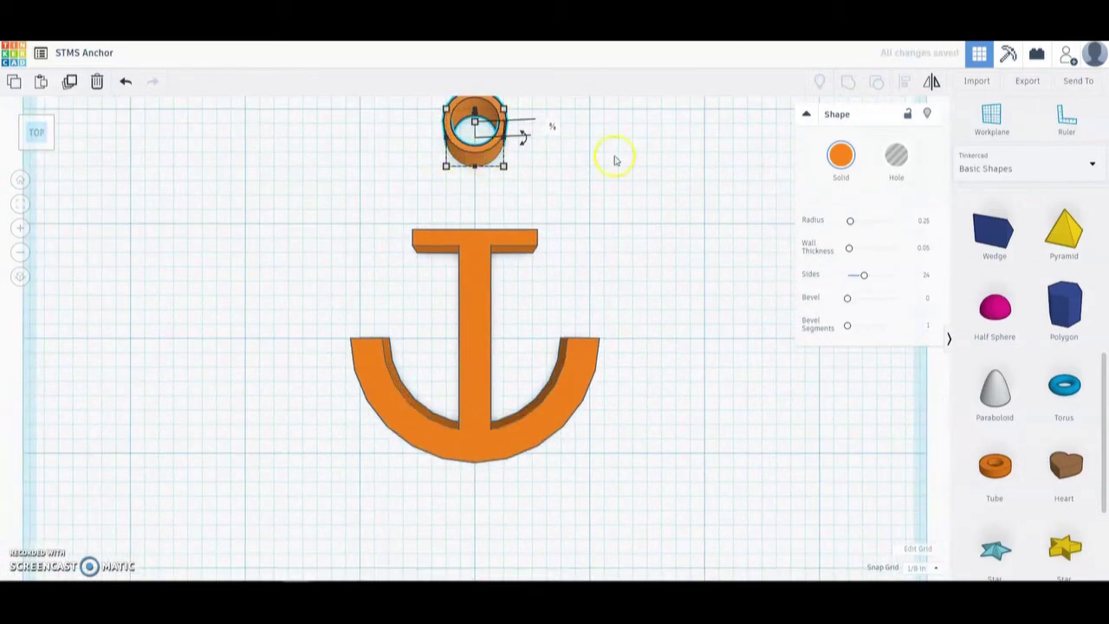
key(Down)
key(Down)
key(Down)
key(Down)
key(Down)
key(Down)
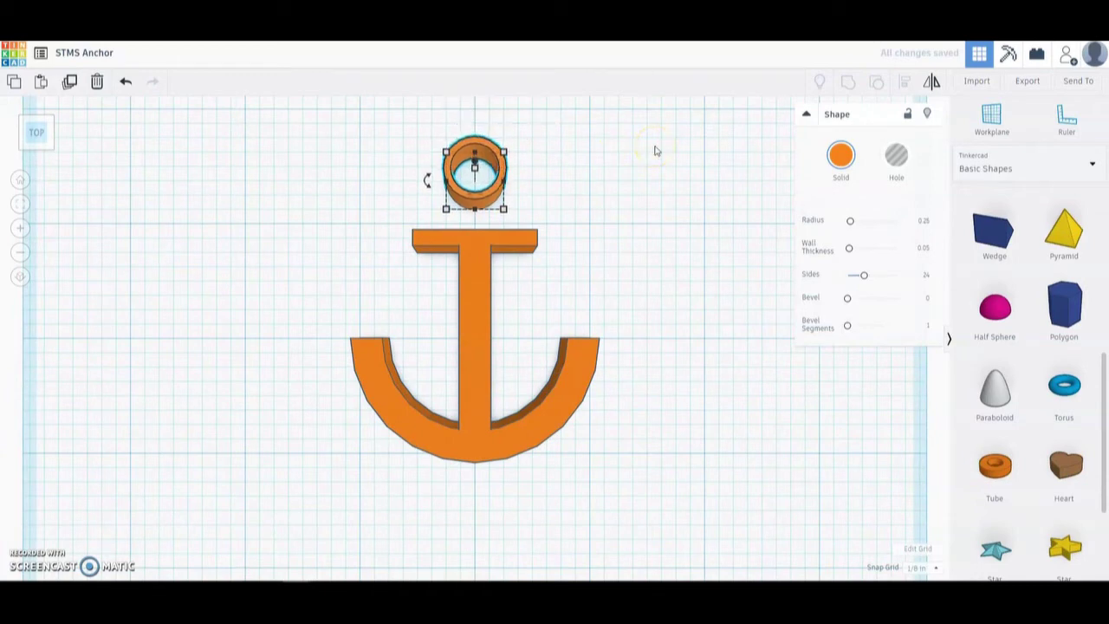
key(Down)
key(Down)
key(Down)
key(Down)
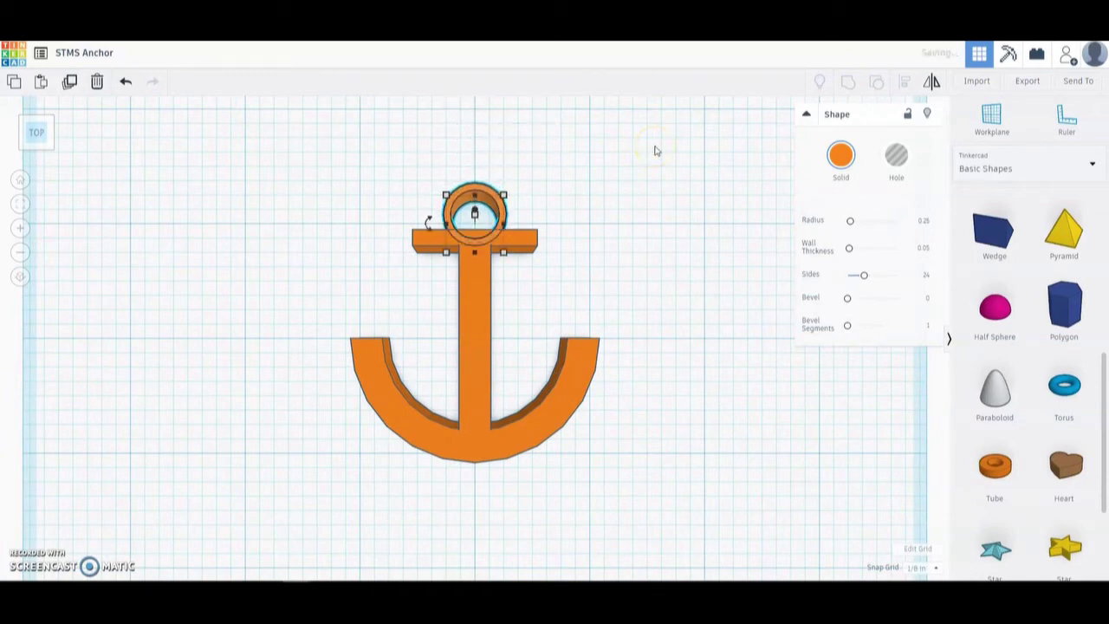
Group the small ring and the anchor body into a single shape
click(625, 209)
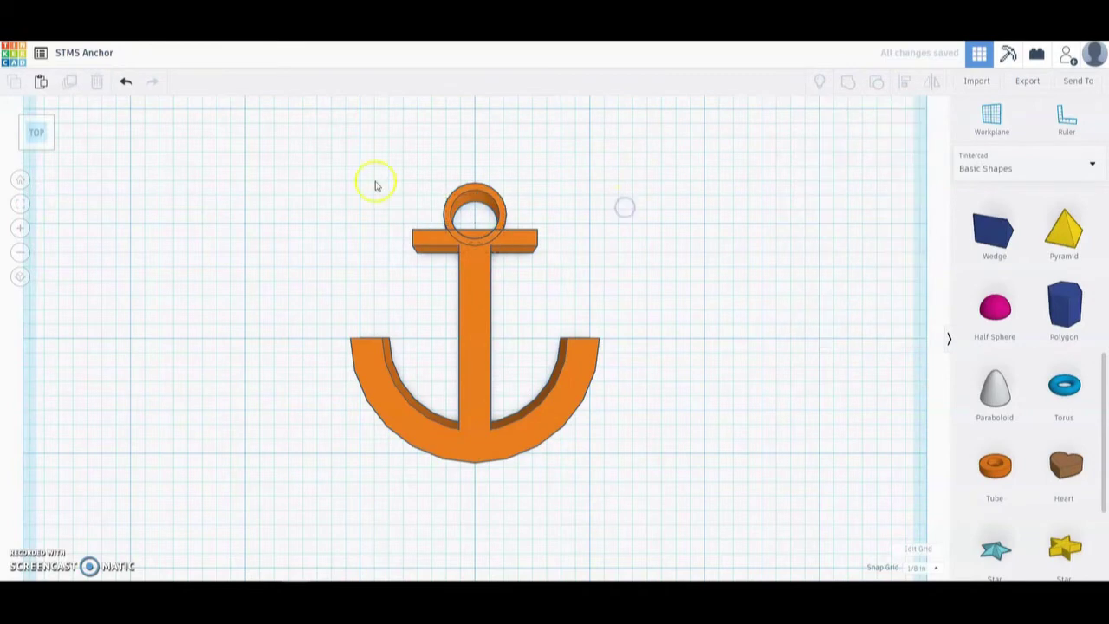
drag(314, 158, 659, 488)
click(847, 93)
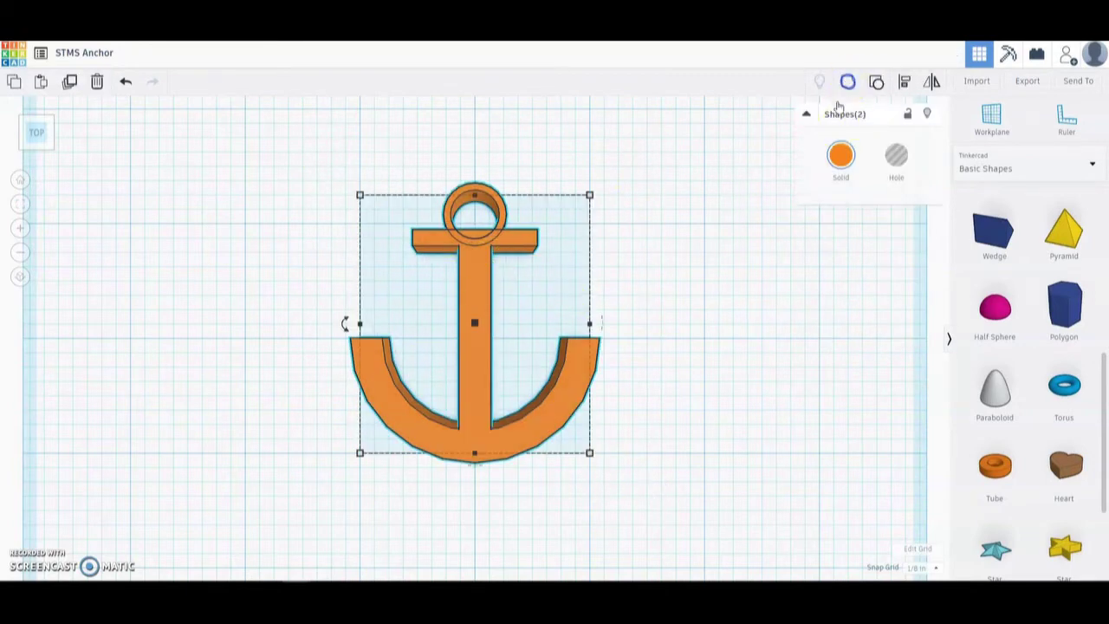
Add a roof shape from the basic shapes on the empty workplane to the right of the anchor
click(664, 300)
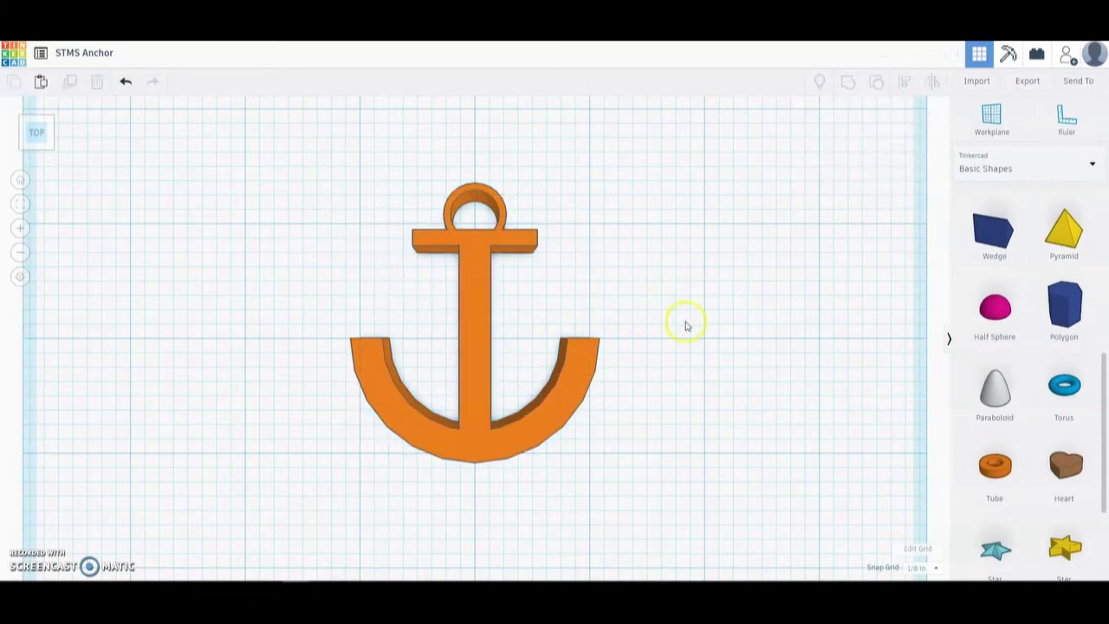
scroll(1013, 422, up, 1)
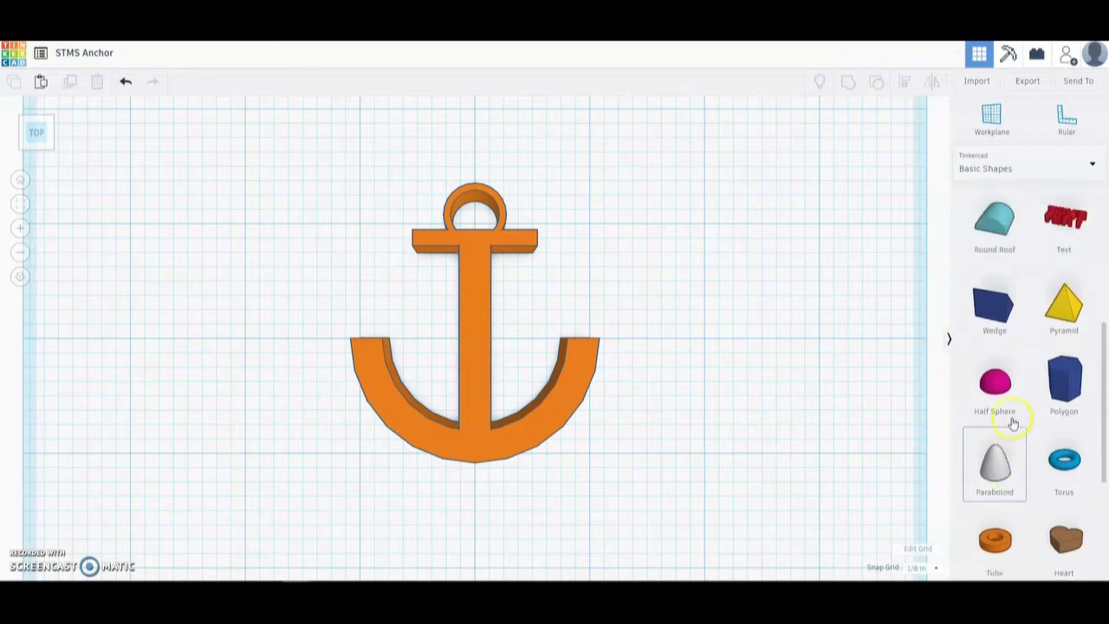
scroll(1013, 422, up, 1)
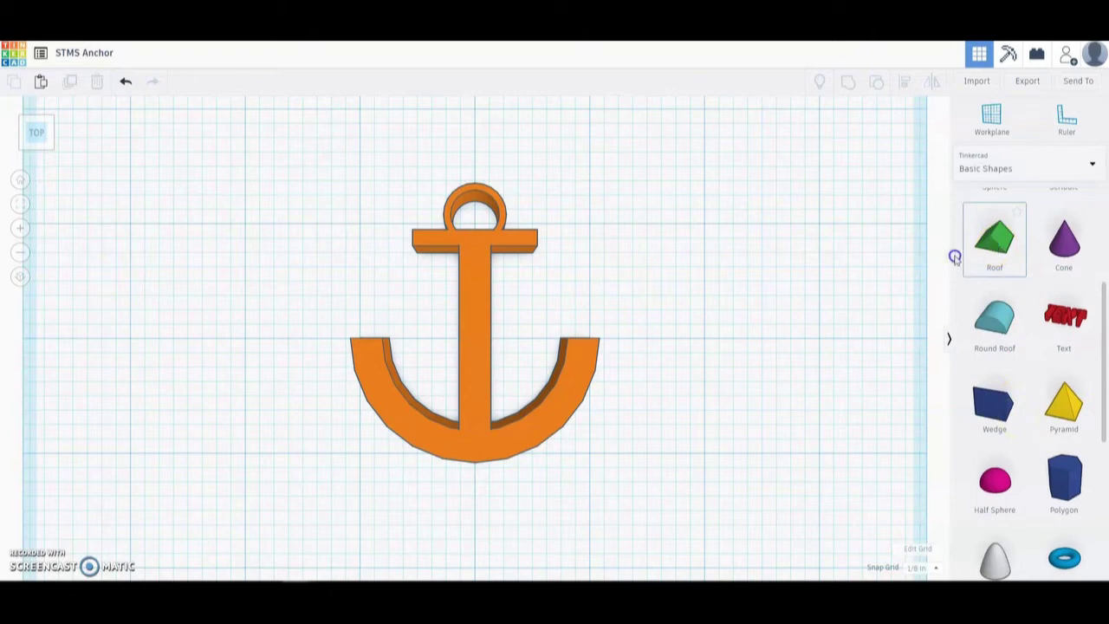
drag(955, 258, 705, 230)
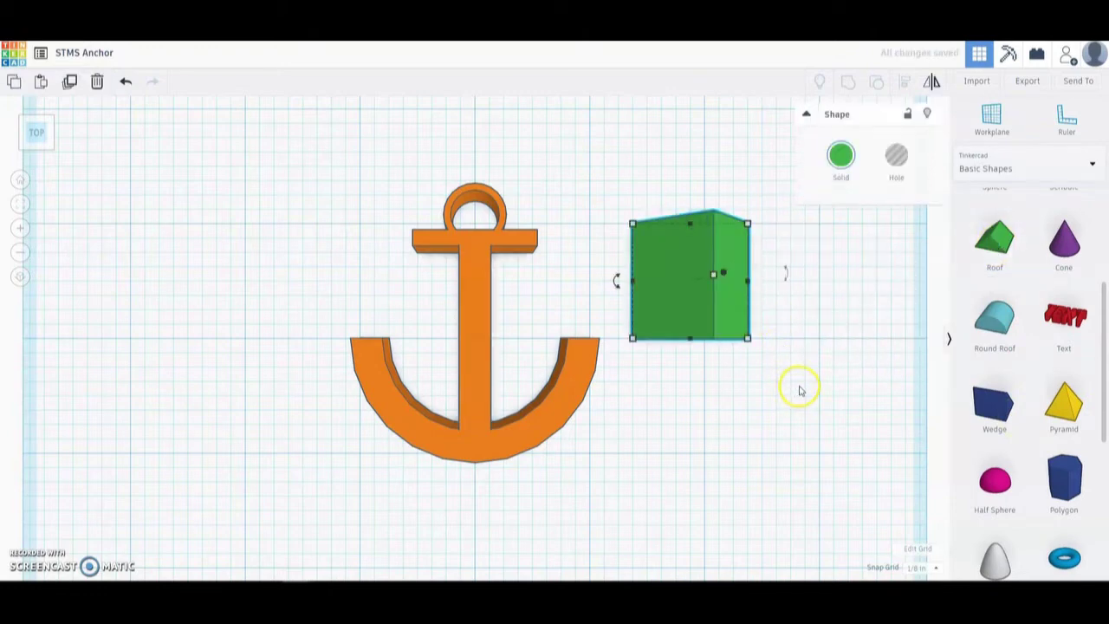
Rotate the roof shape by -90° so that it stands upright on its triangular end
right_drag(798, 389, 510, 255)
click(504, 374)
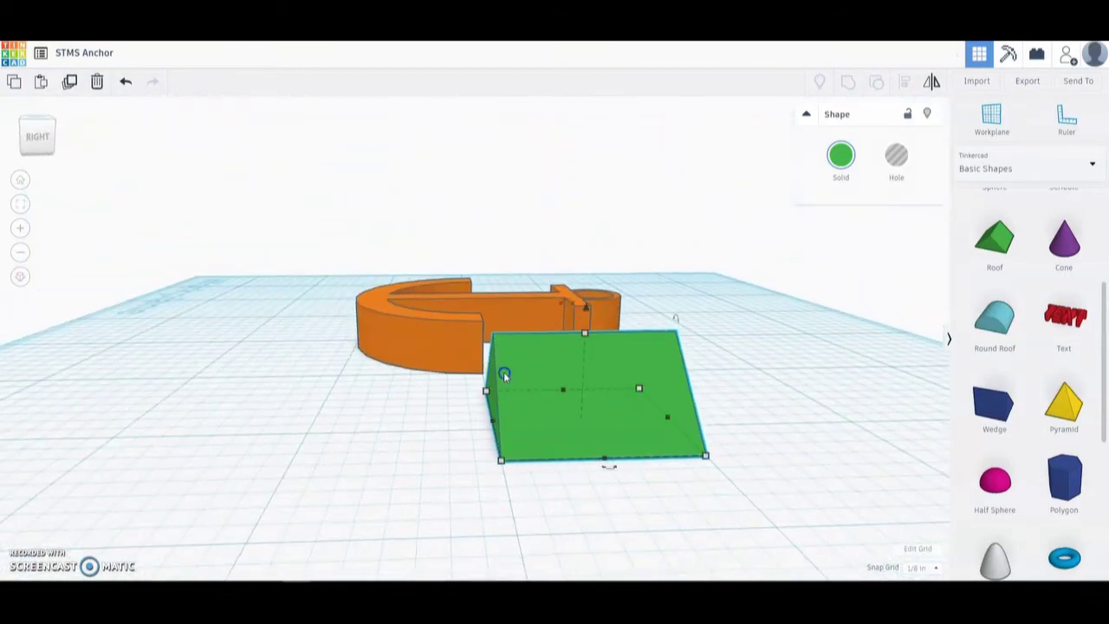
drag(547, 308, 631, 357)
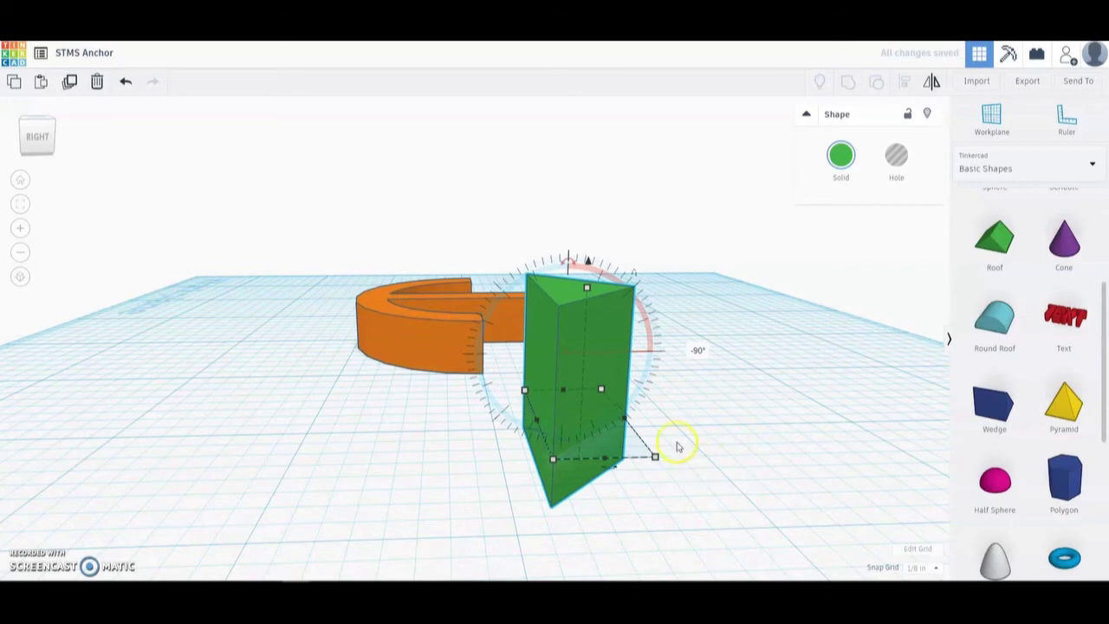
Raise the upright roof shape 1/4 in so its base rests on the workplane, and lower its height to about the anchor's thickness
scroll(665, 449, down, 5)
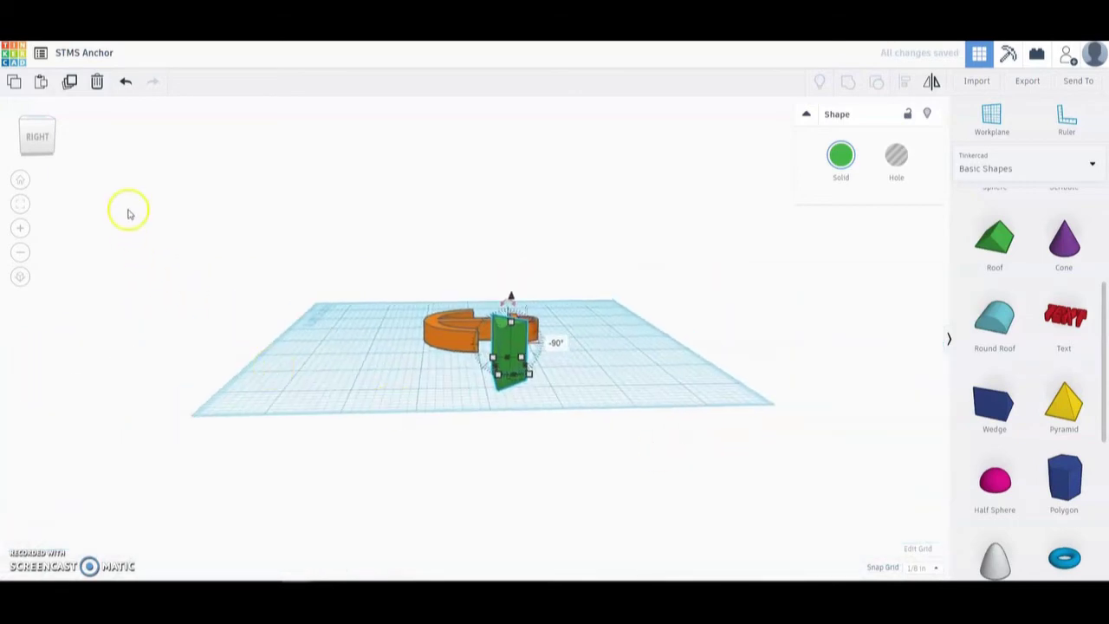
click(36, 136)
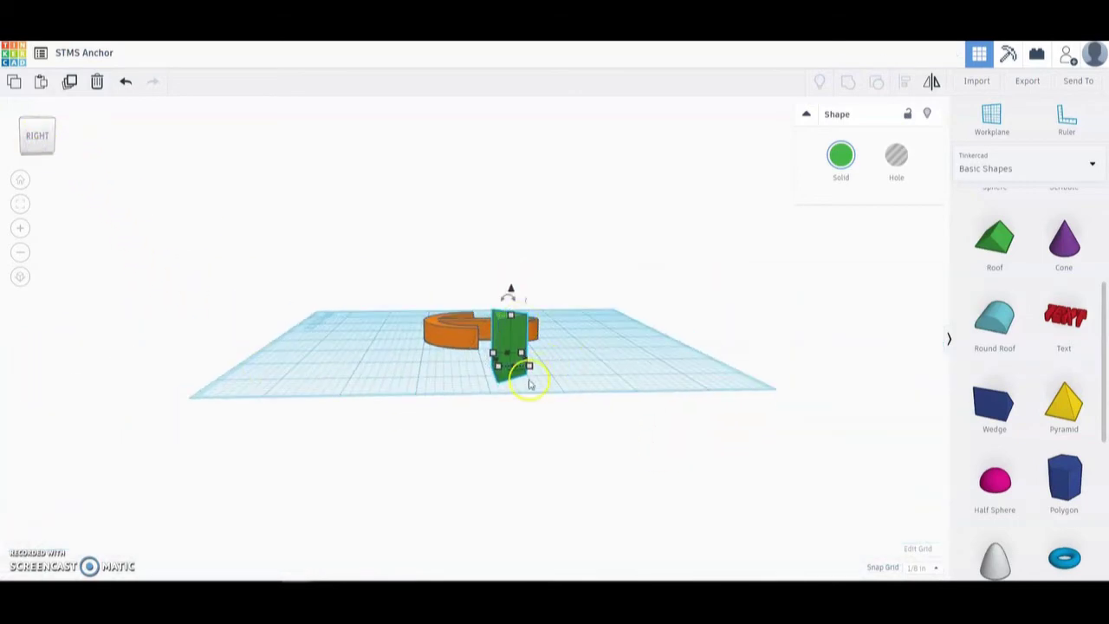
scroll(550, 421, up, 5)
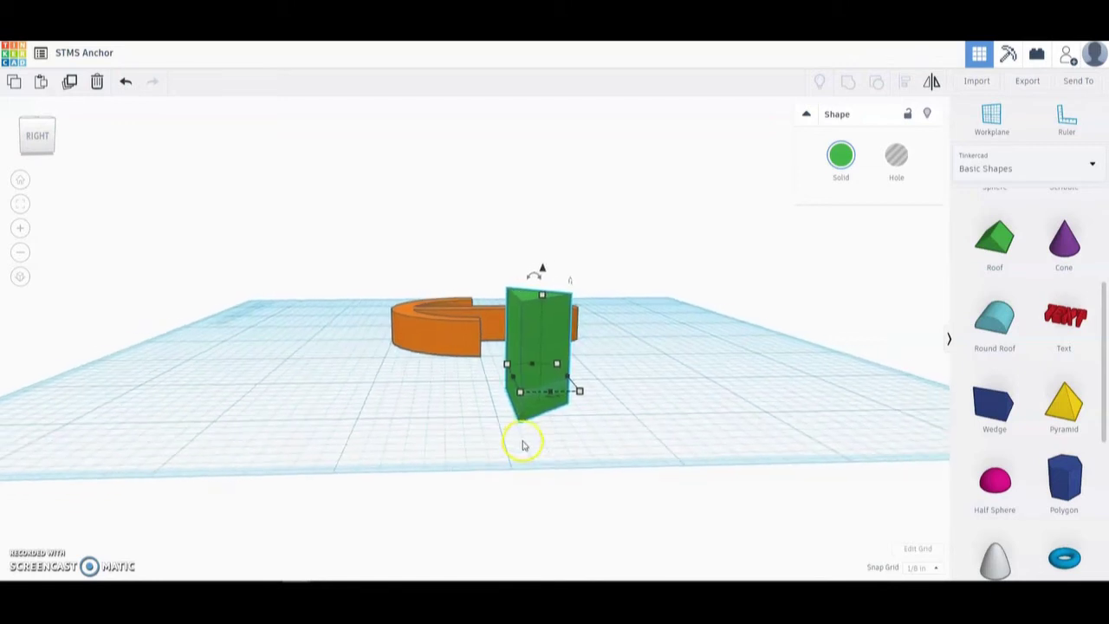
right_drag(544, 473, 539, 456)
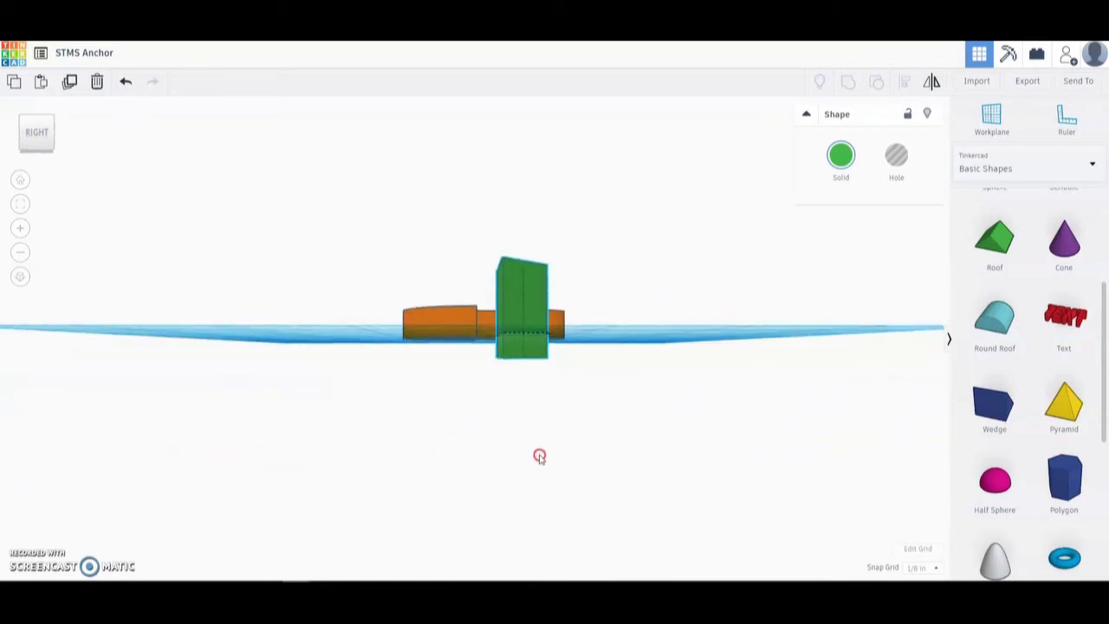
click(523, 329)
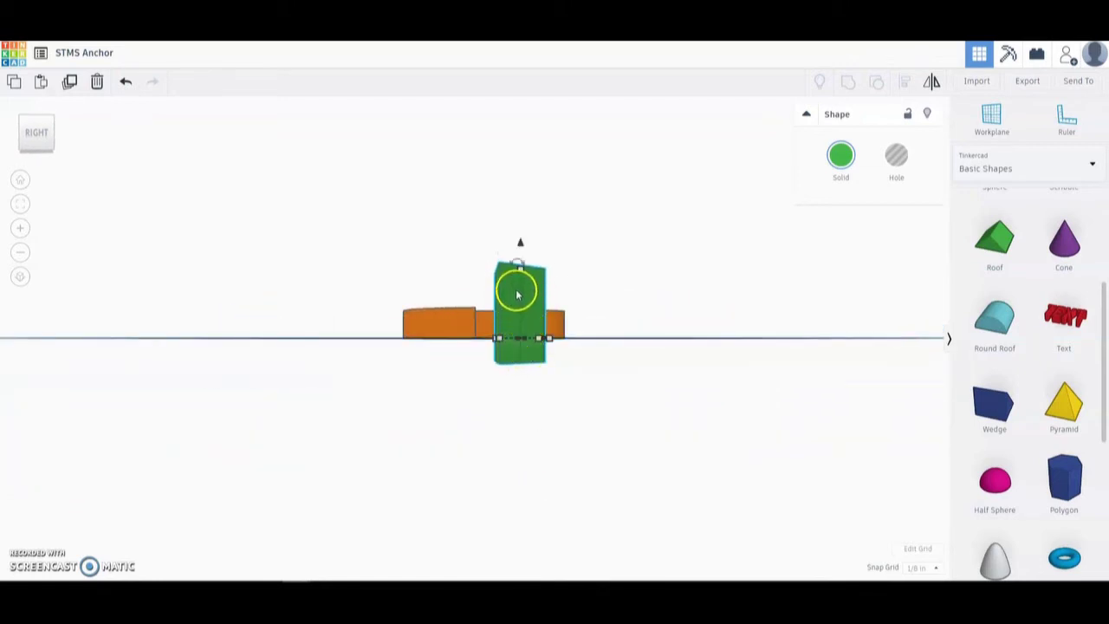
drag(520, 242, 520, 225)
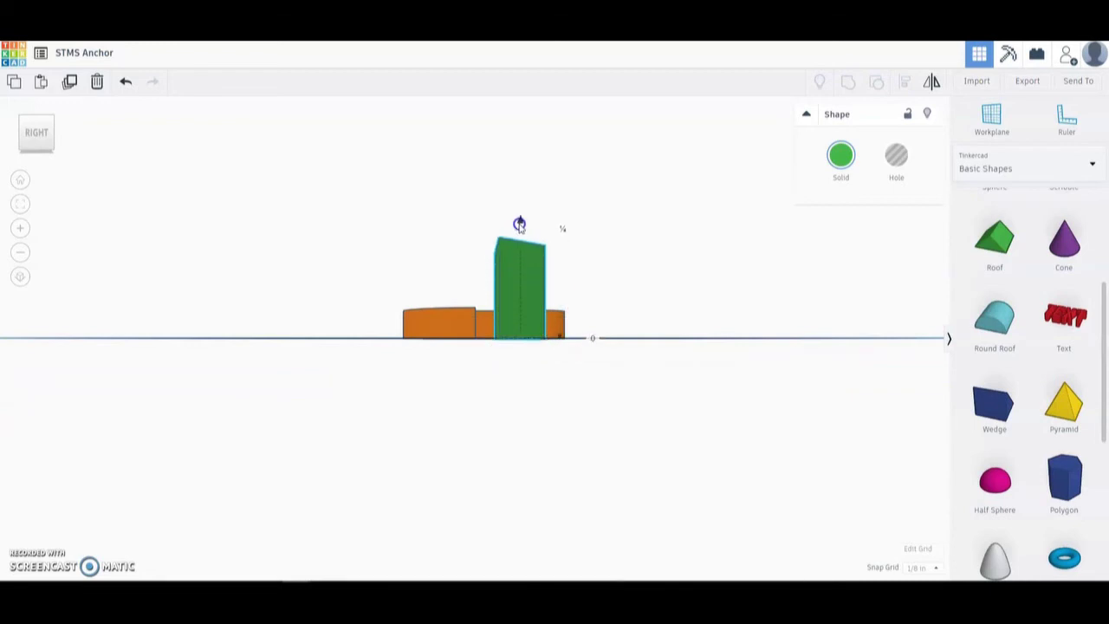
drag(518, 226, 520, 222)
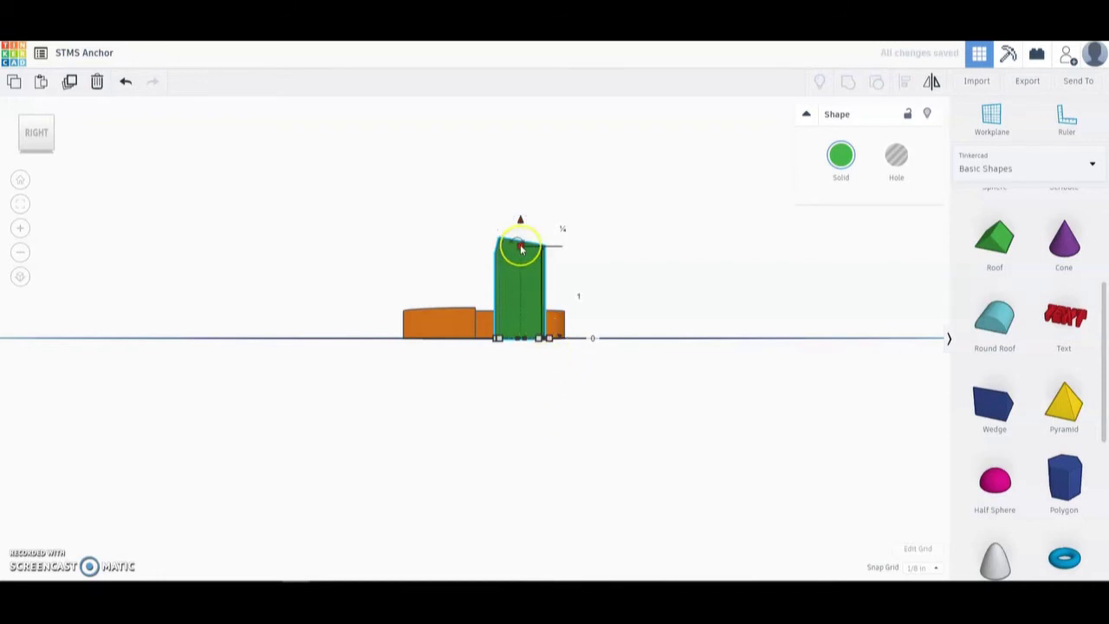
drag(520, 248, 525, 310)
click(529, 376)
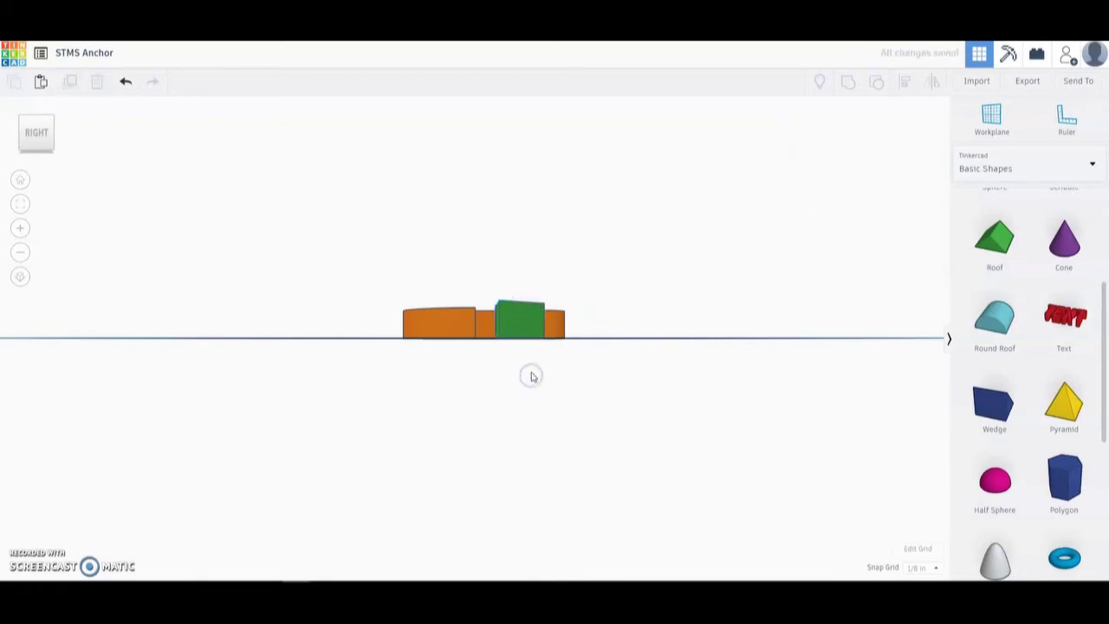
Shrink the green triangle's footprint to 1/4 in by 1/4 in, as seen from above
right_drag(487, 250, 748, 410)
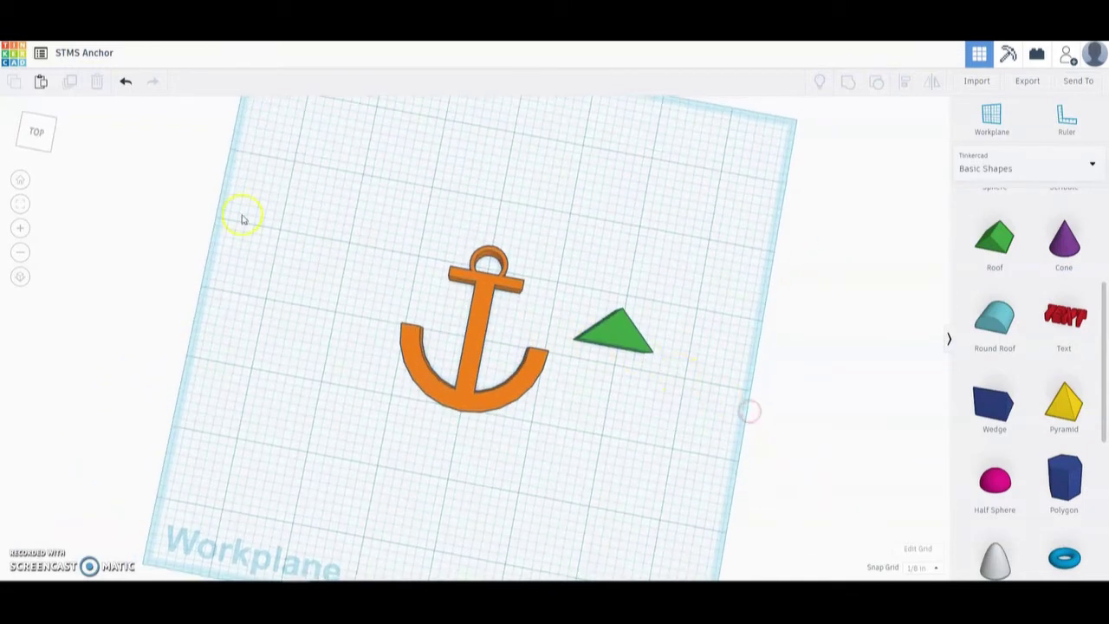
click(36, 132)
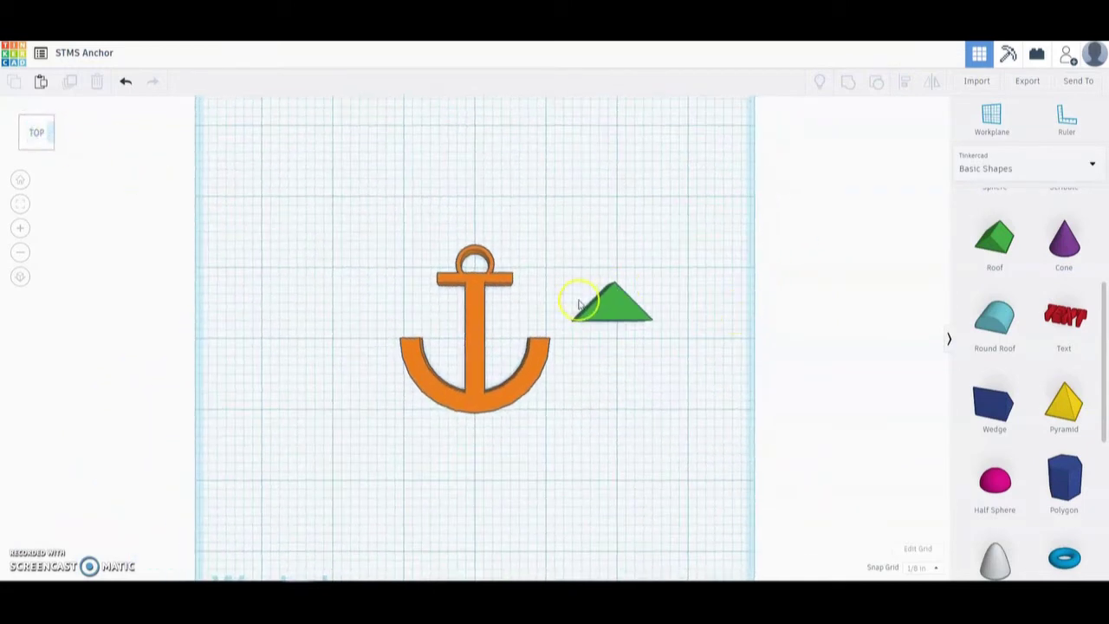
click(609, 312)
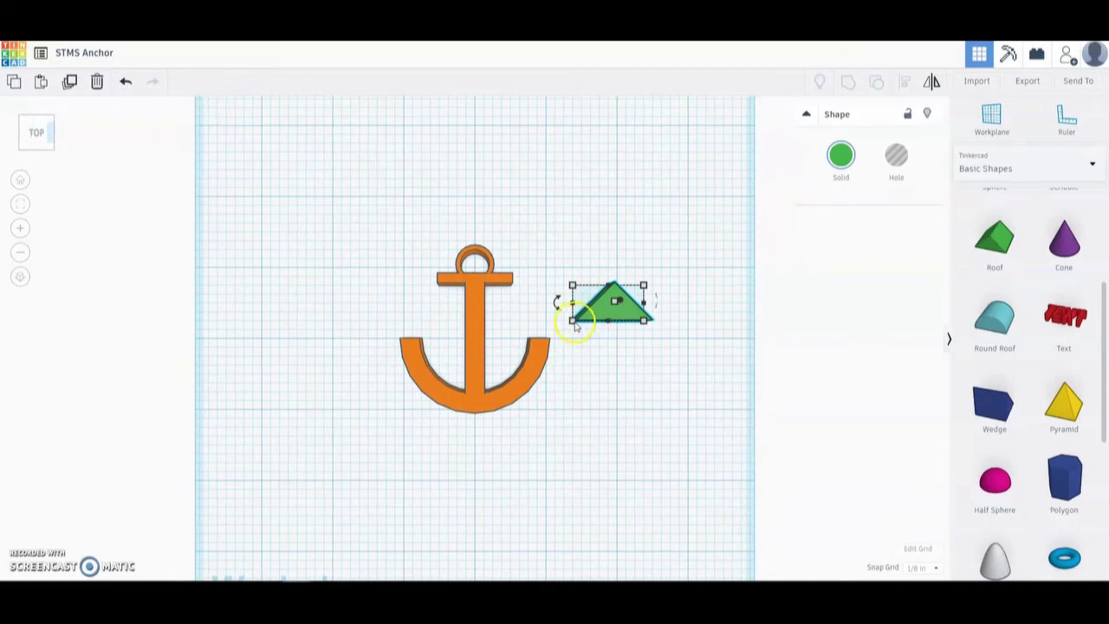
mouse_move(572, 324)
drag(572, 322, 642, 304)
click(643, 287)
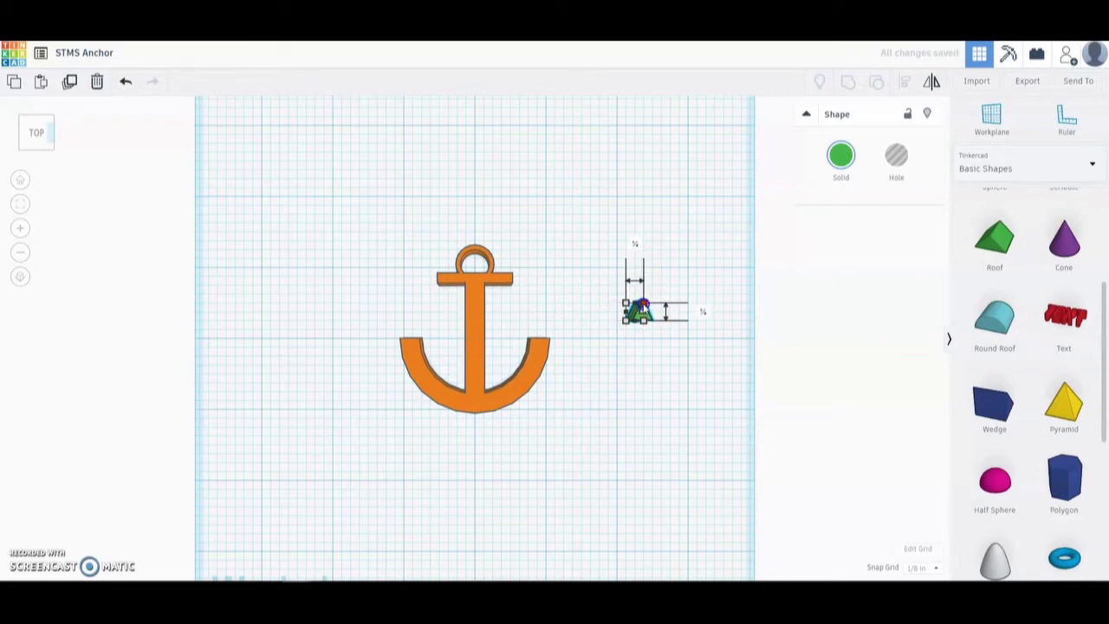
click(649, 348)
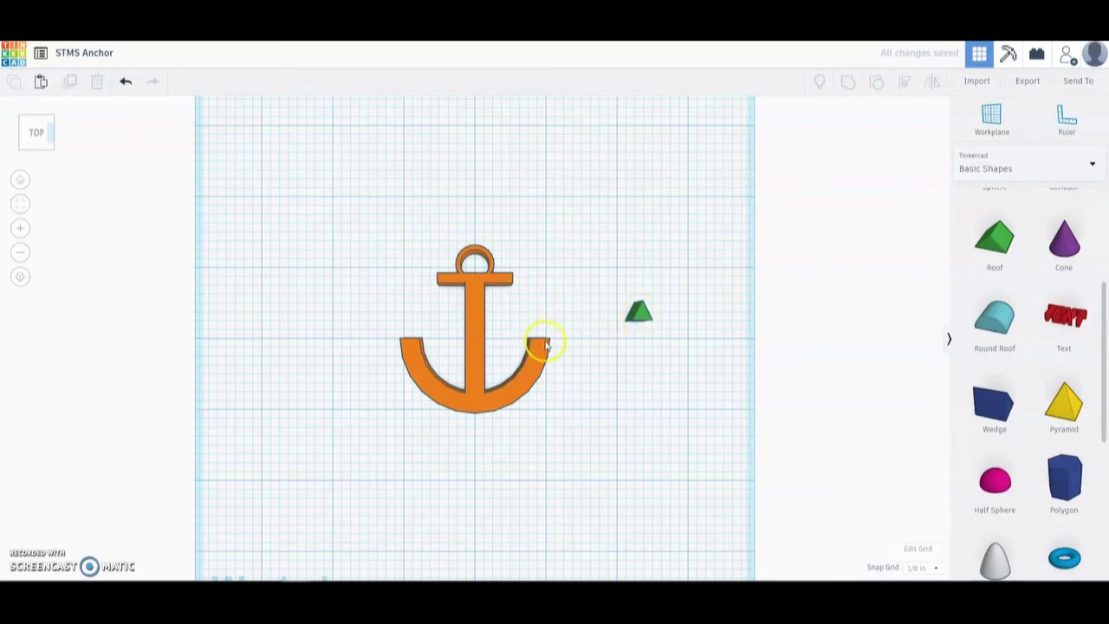
Resize the green triangle's footprint to 1/2 in by 1/2 in
click(638, 320)
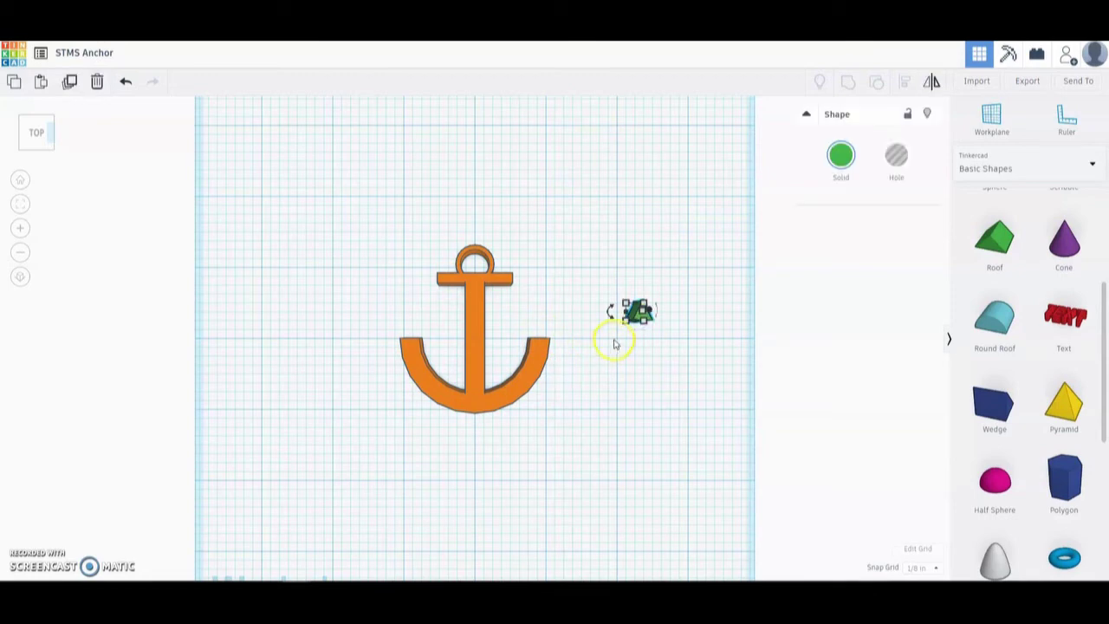
drag(627, 324, 610, 287)
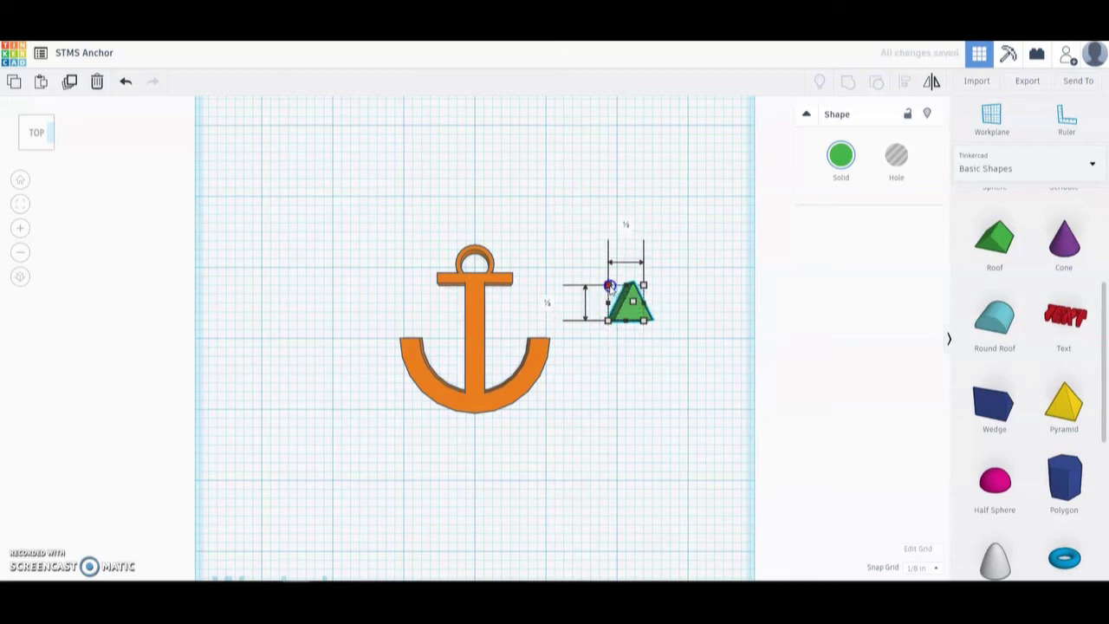
click(633, 345)
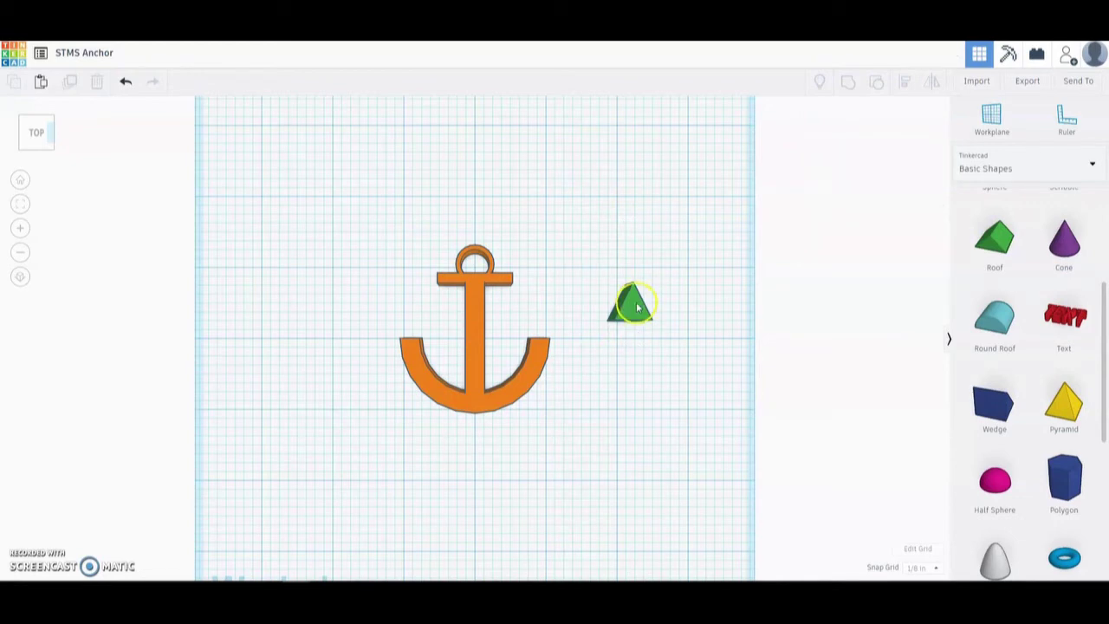
Duplicate the green triangle and move the copy straight down the workplane, level with the bottom of the anchor
click(635, 302)
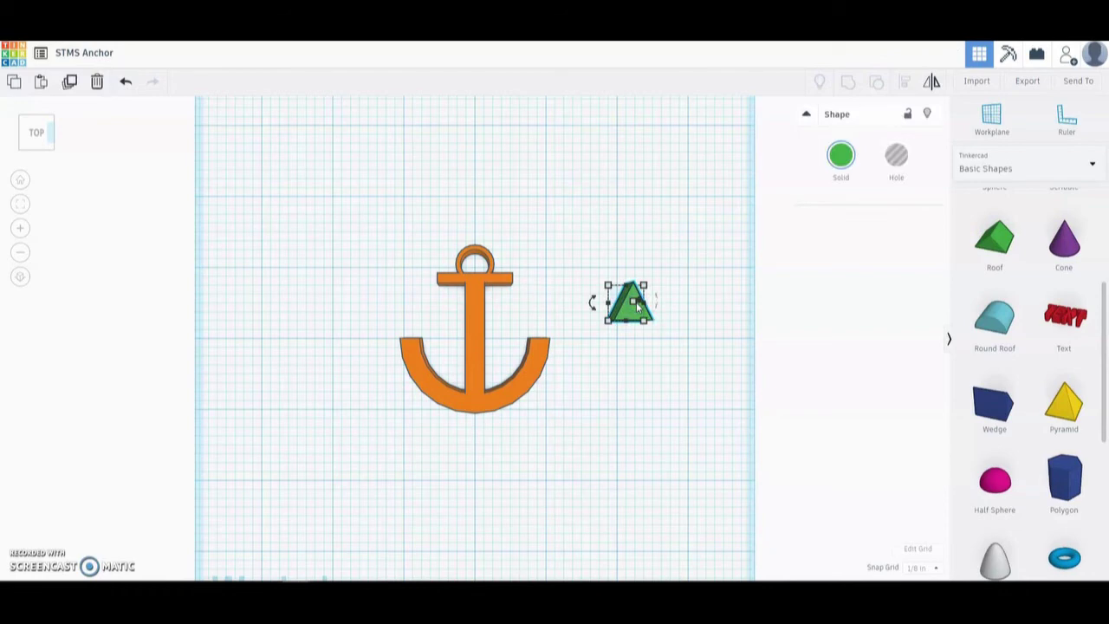
click(70, 83)
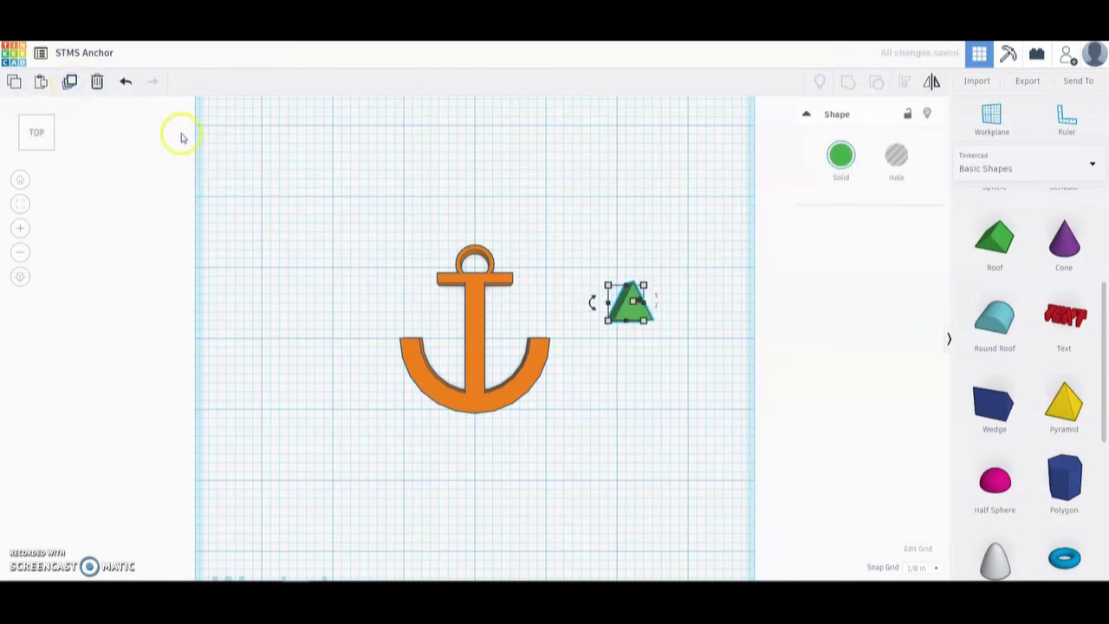
key(Down)
key(Down)
key(Down)
key(Down)
key(Down)
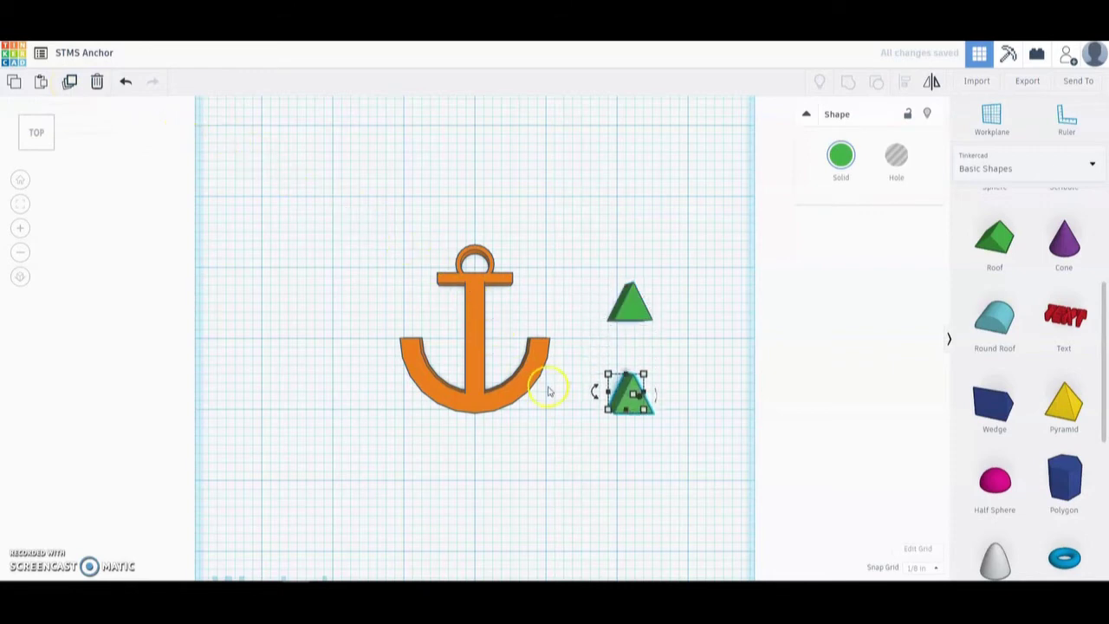
key(Down)
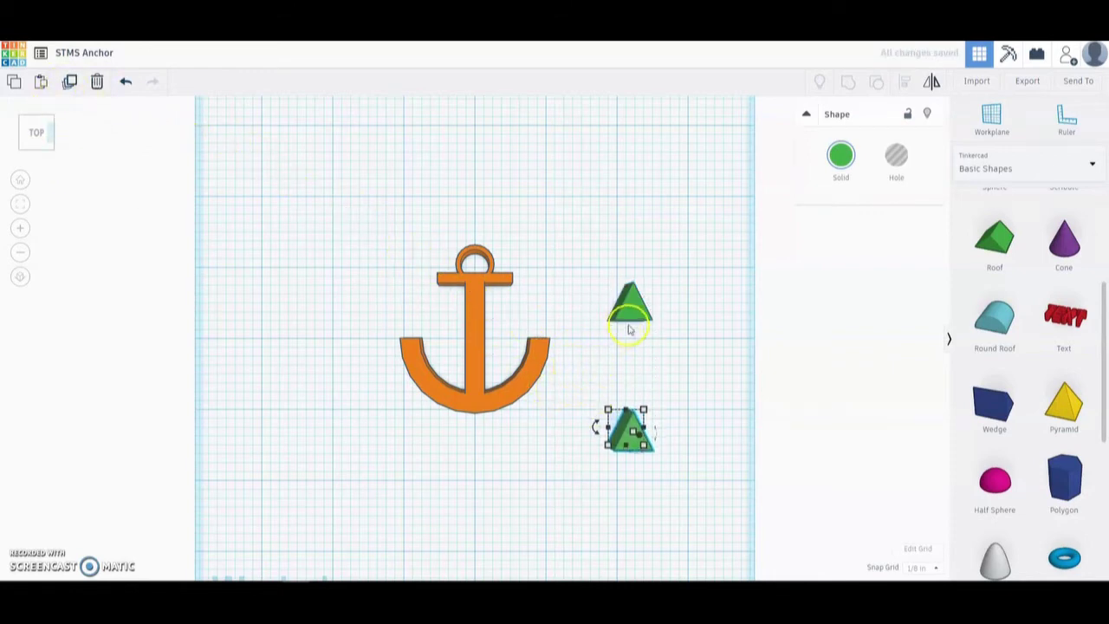
Duplicate the upper green triangle and move the copy straight left past the shank, just above and outside the anchor's left arm
click(632, 319)
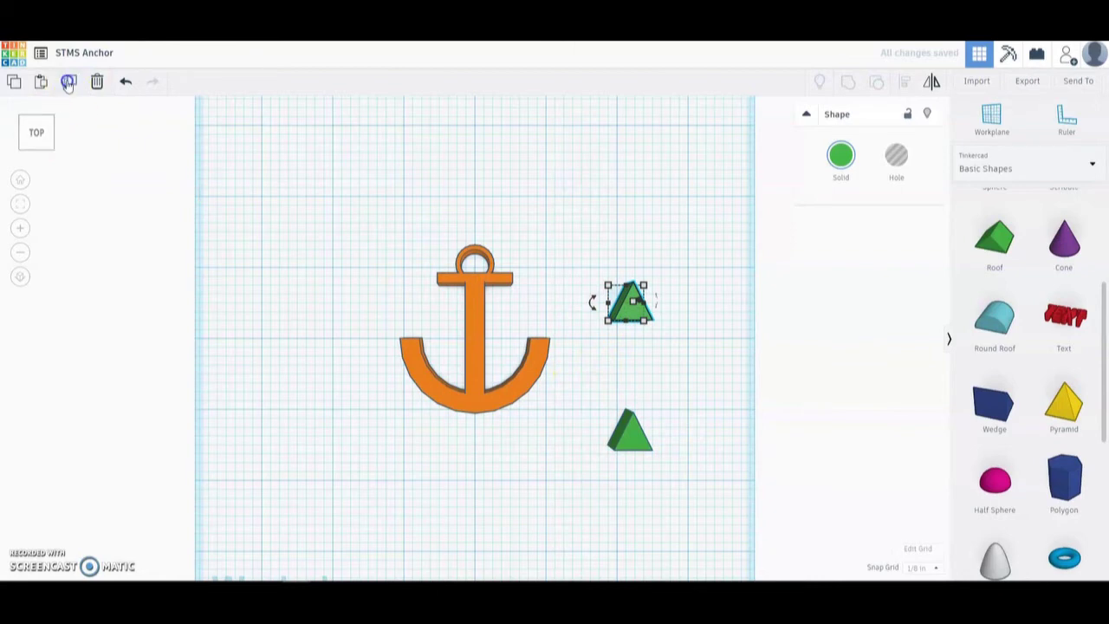
key(ctrl+d)
key(Left)
key(Left)
key(Left)
key(Left)
key(Left)
key(Left)
key(Left)
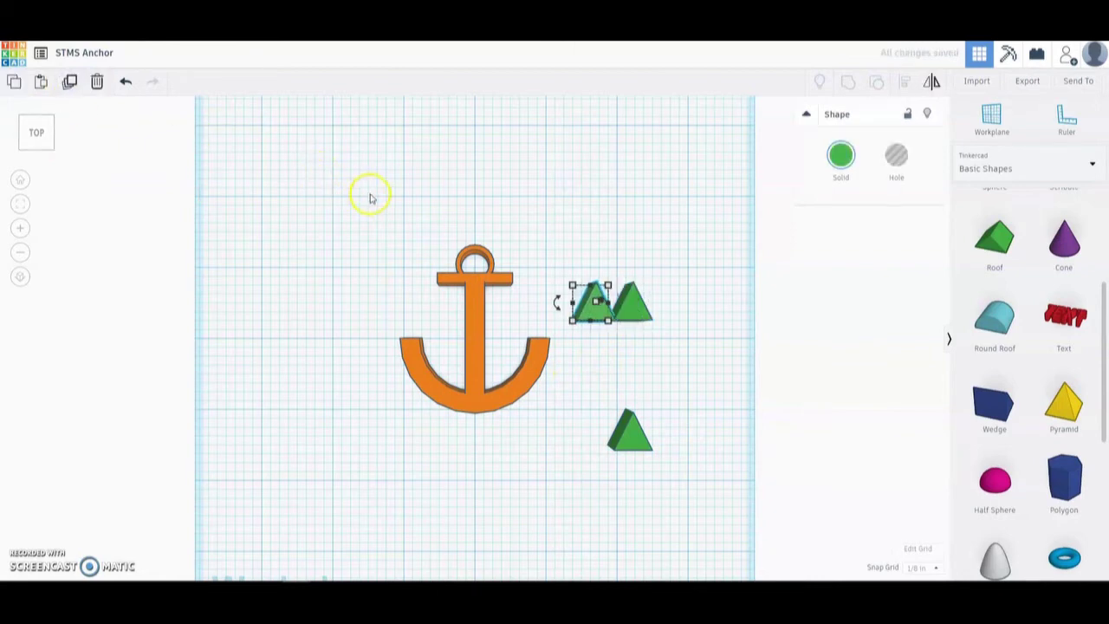
key(Left)
key(Left)
key(Left)
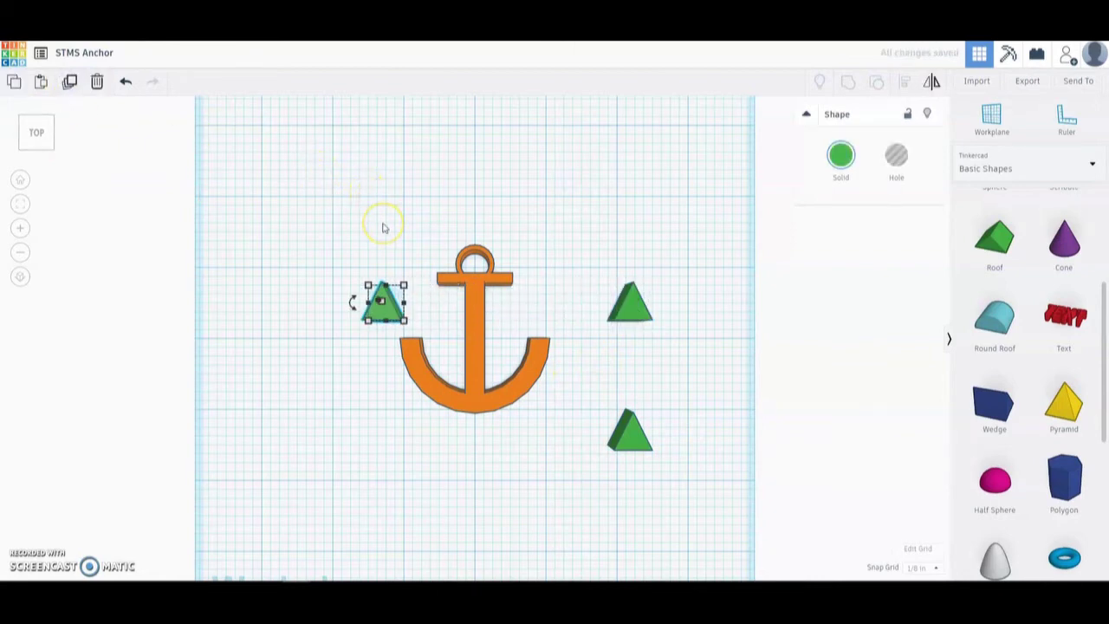
Move the upper right green triangle left and down until its base sits centred on the end of the anchor's right arm
click(634, 313)
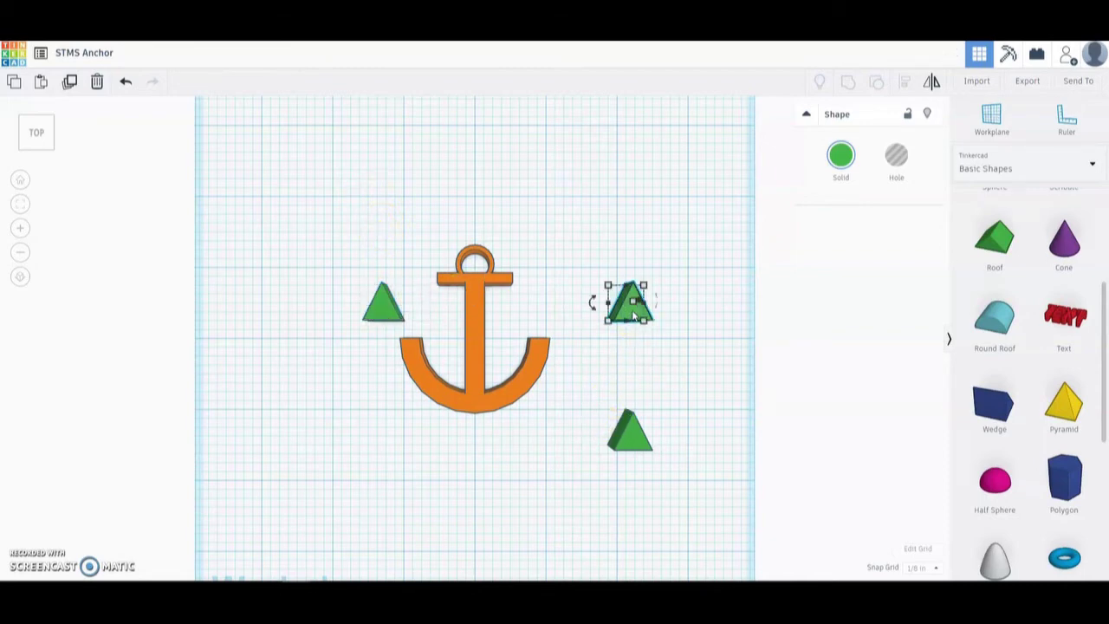
key(Left)
key(Left)
key(Left)
key(Left)
key(Left)
key(Left)
key(Left)
key(Left)
key(Left)
key(Left)
key(Left)
key(Left)
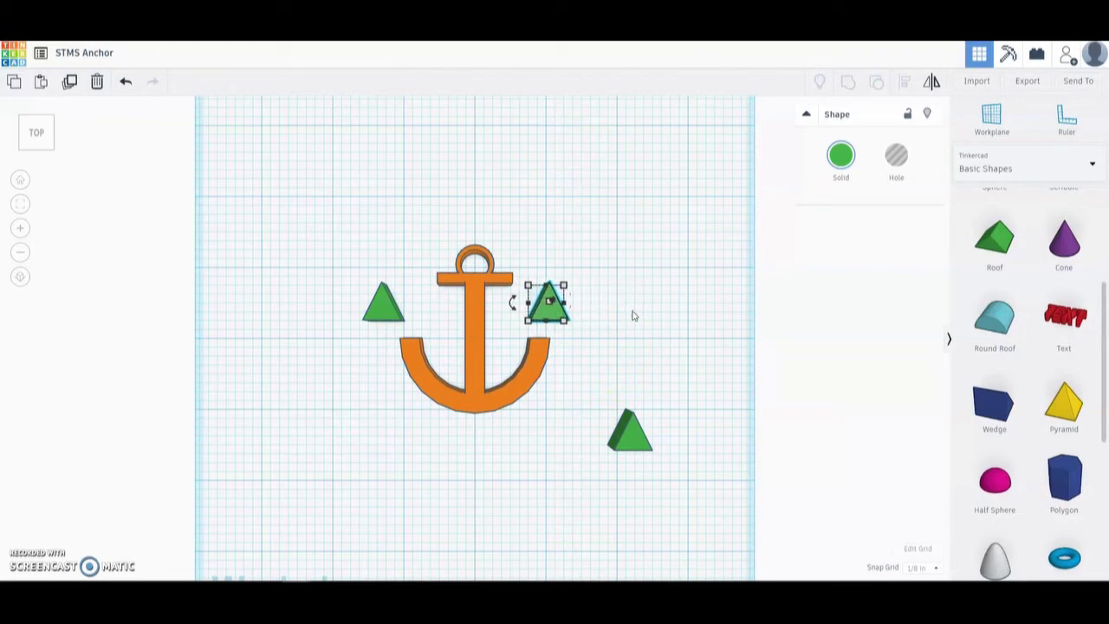
key(Left)
key(Down)
key(Down)
key(Down)
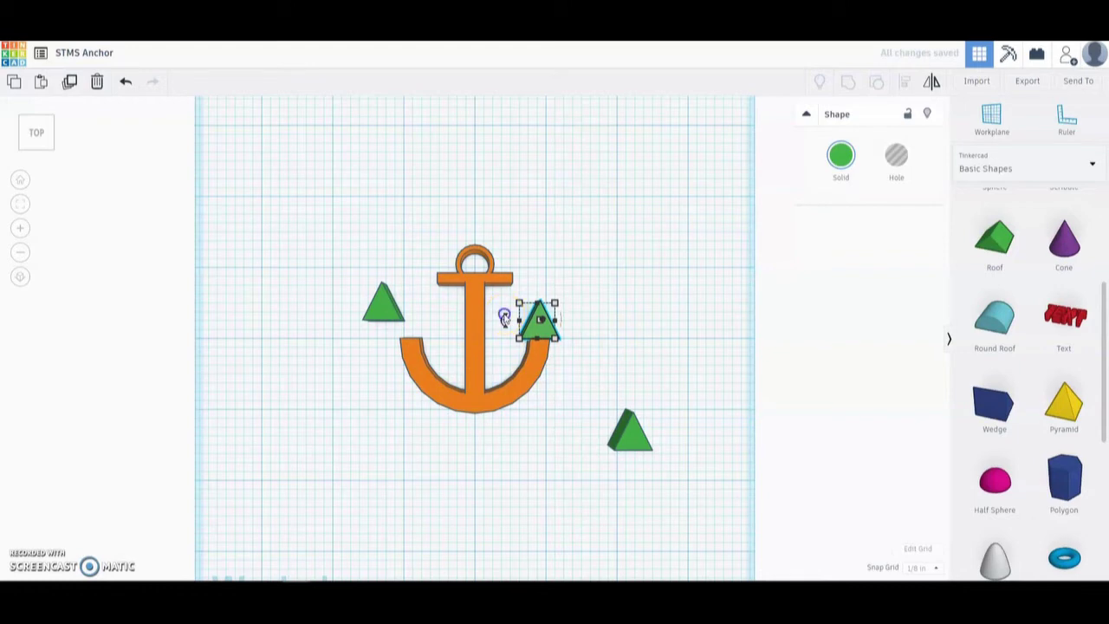
Rotate the triangle on the right arm about 45° clockwise so that its apex points up and outward
drag(504, 318, 543, 337)
scroll(530, 346, up, 5)
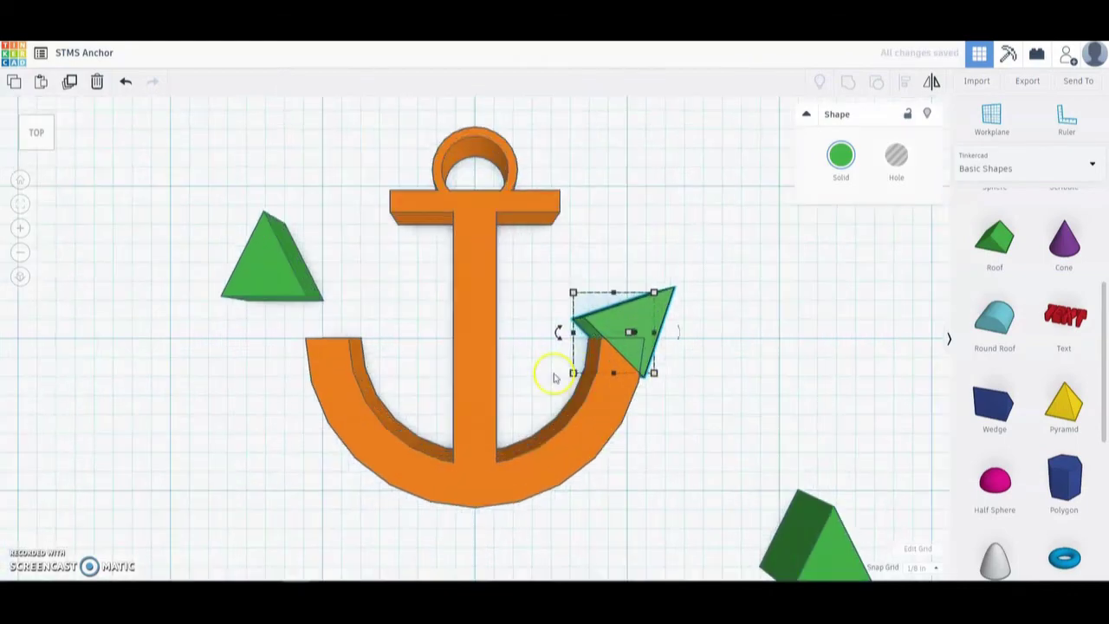
click(545, 372)
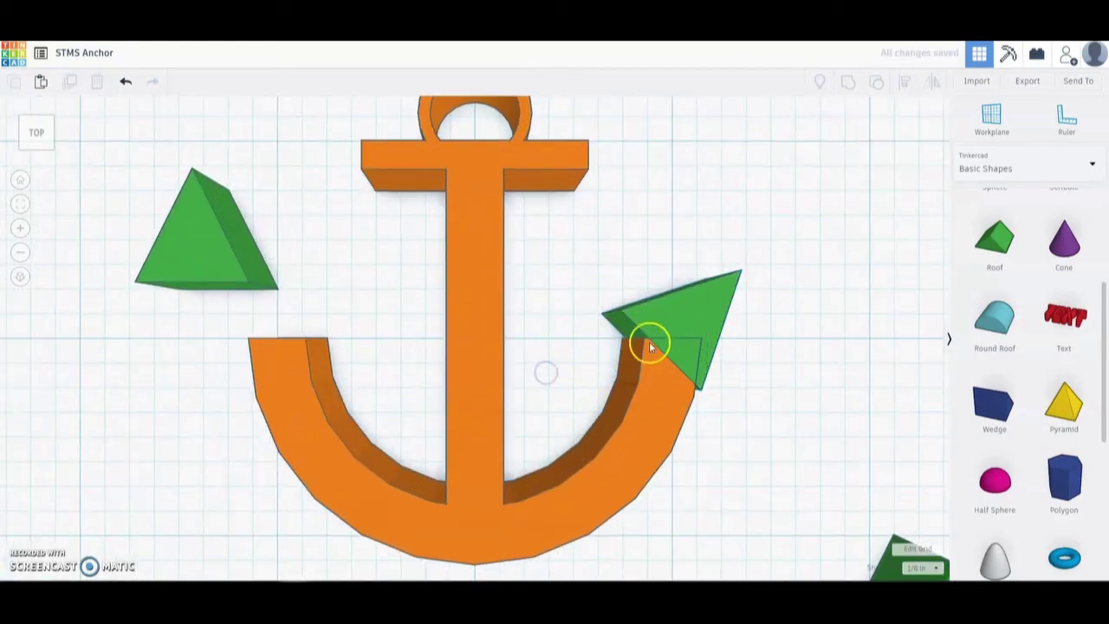
click(654, 336)
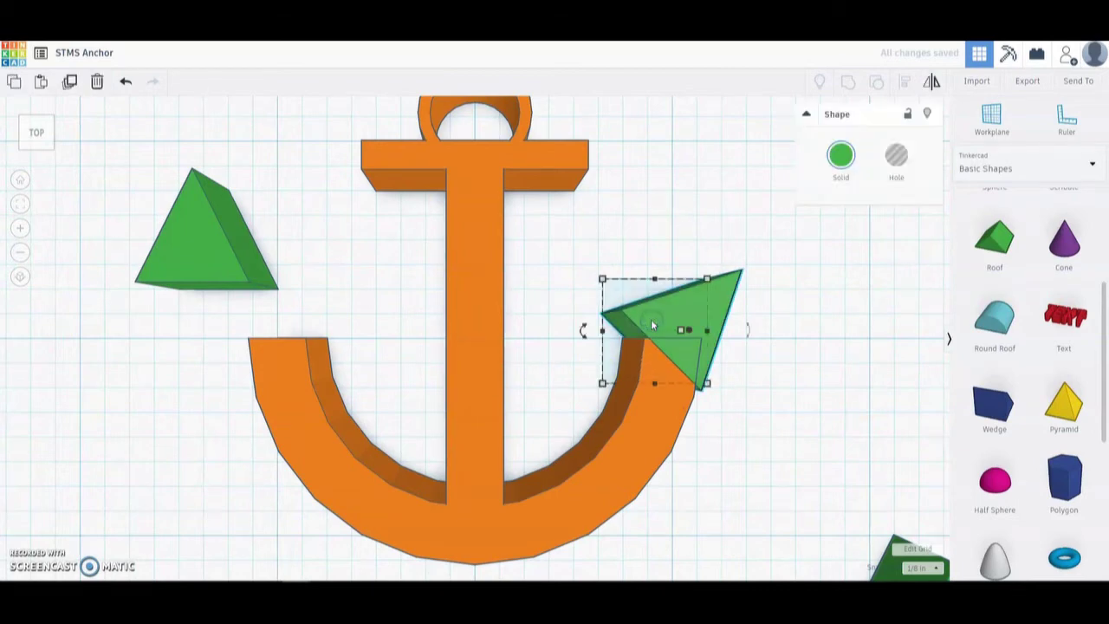
Move the triangle on the right arm down 1/8 in so that it overlaps the end of the arm
drag(656, 321, 687, 356)
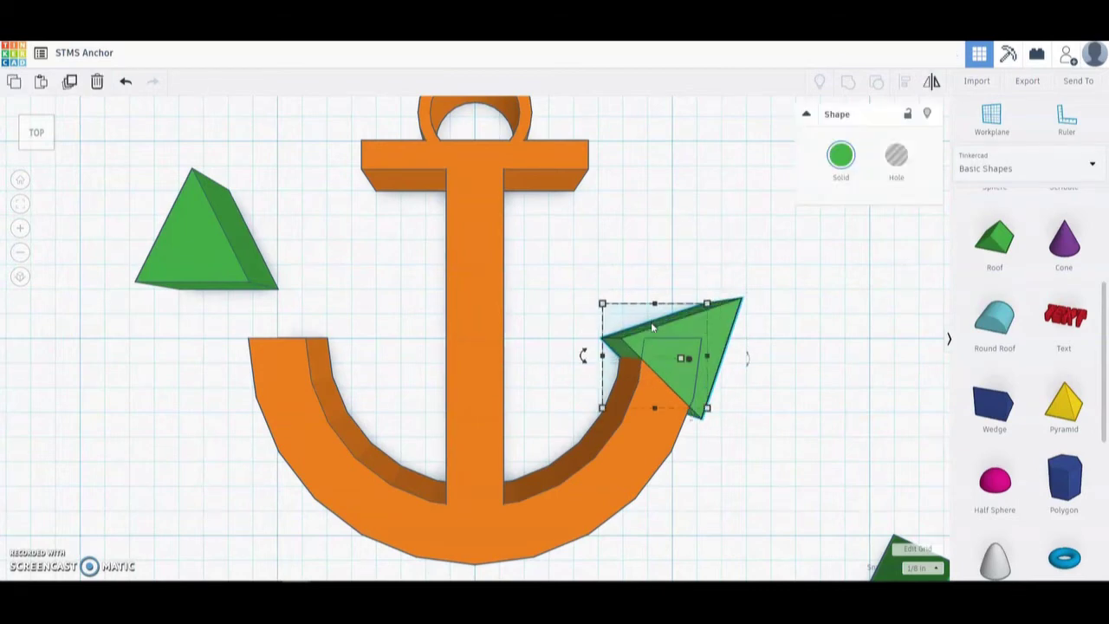
click(646, 264)
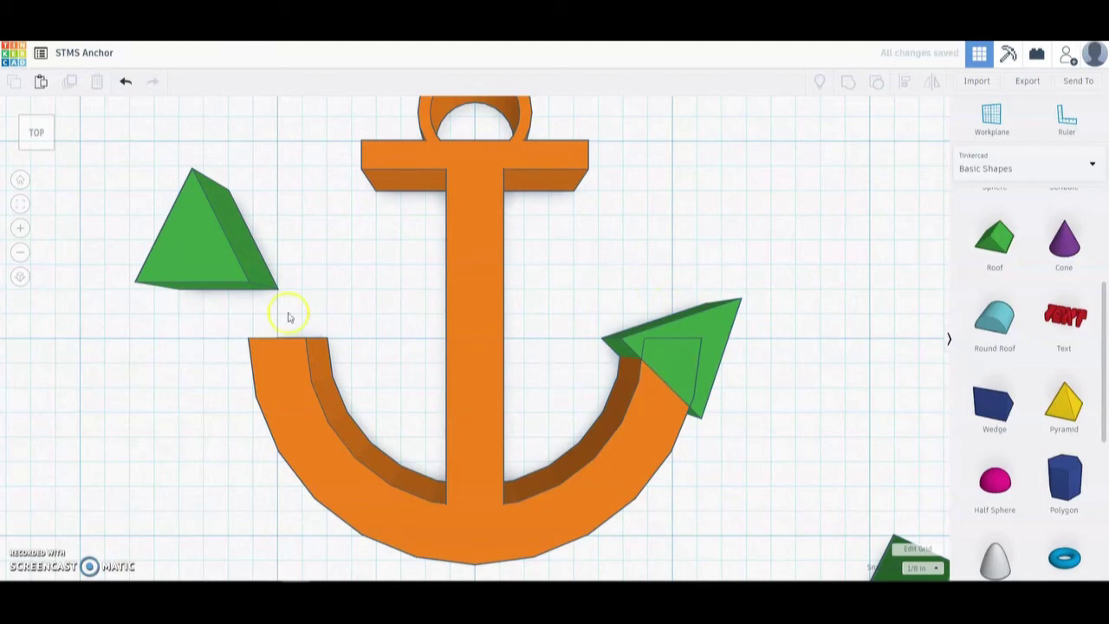
Rotate the left green triangle 45° counterclockwise and move it 1/2 in down and 1/4 in right onto the left arm's end
click(213, 254)
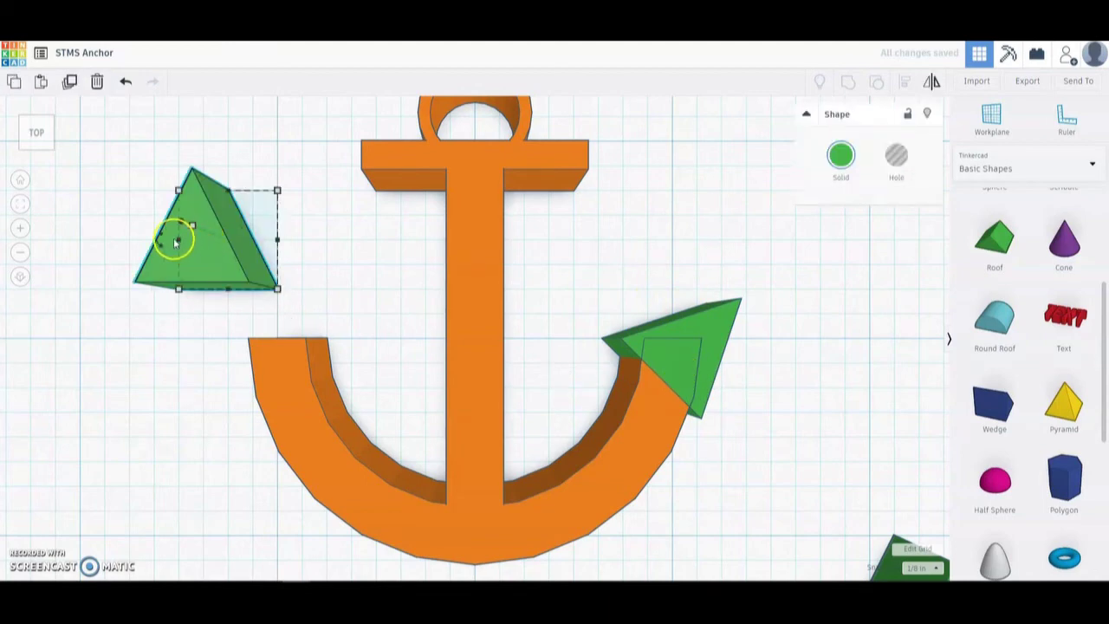
drag(173, 238, 194, 293)
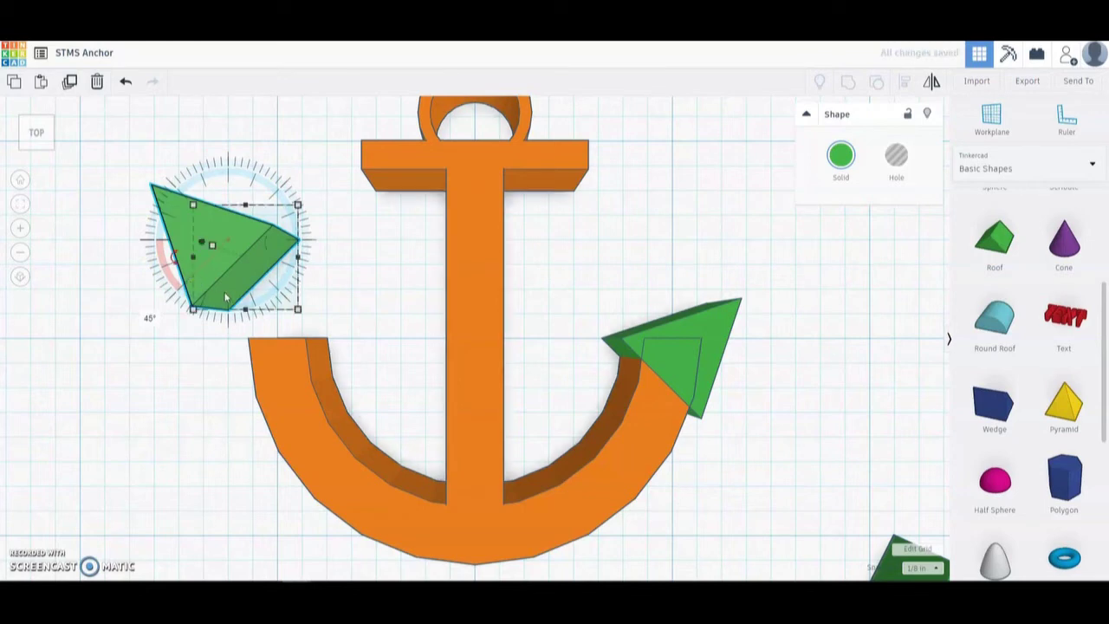
key(Down)
key(Down)
key(Down)
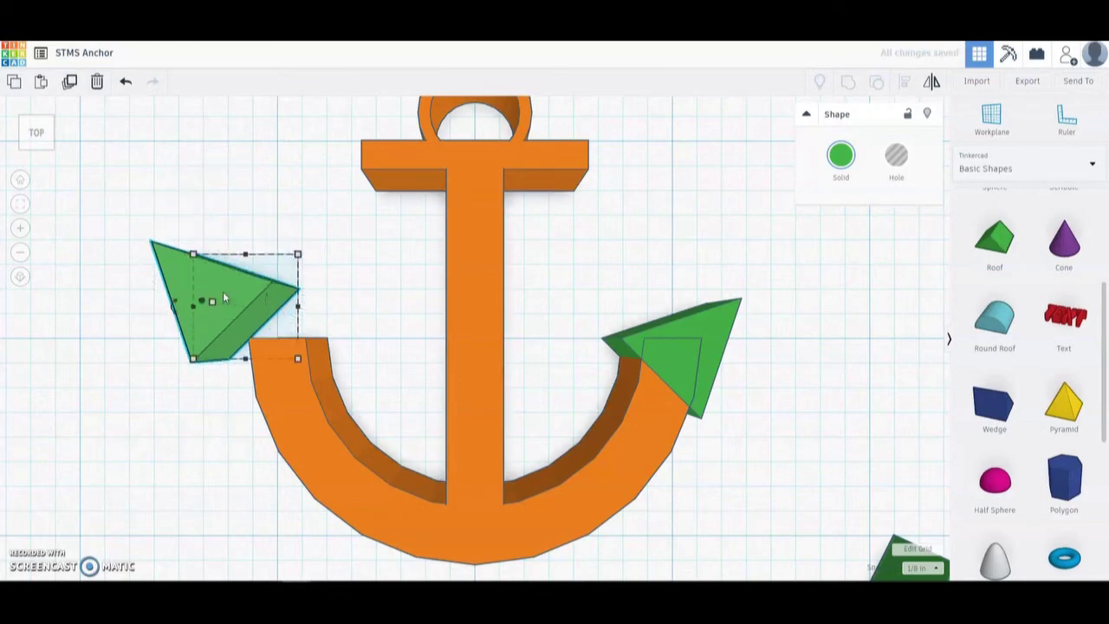
key(Down)
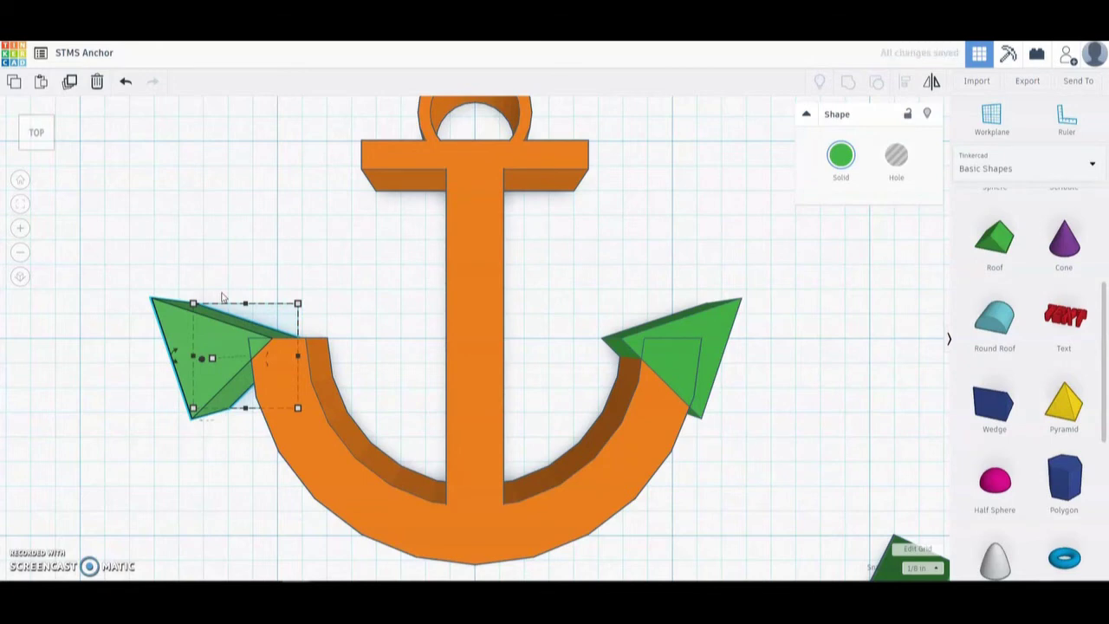
key(Right)
key(Right)
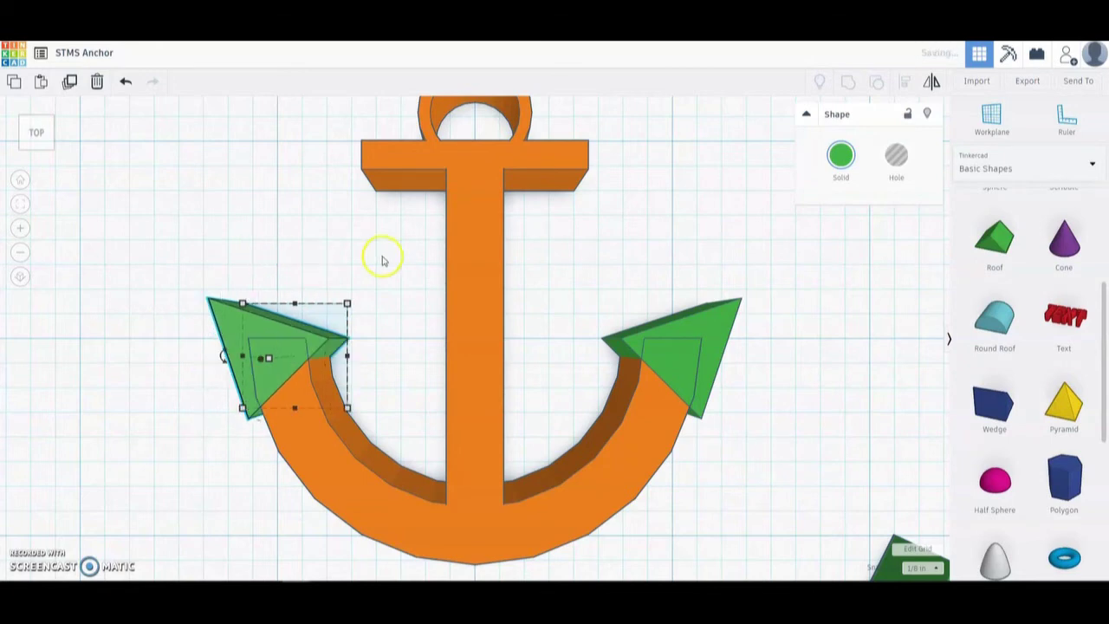
click(381, 253)
Rotate the loose green triangle at the lower right of the anchor 180° so that its apex points down the workplane
scroll(412, 316, down, 2)
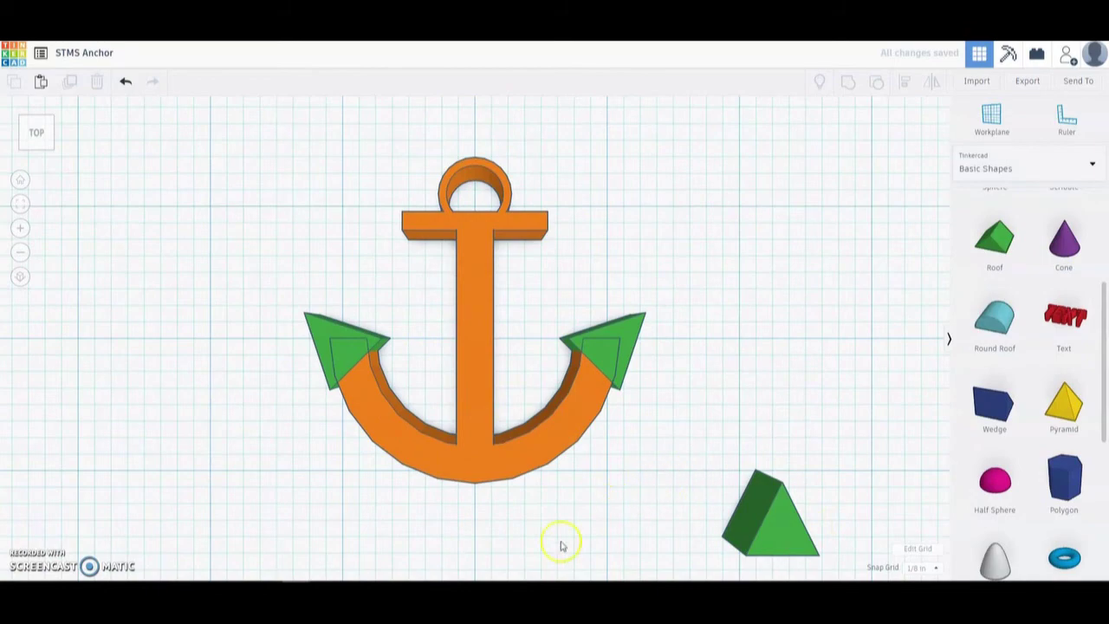
scroll(560, 546, down, 3)
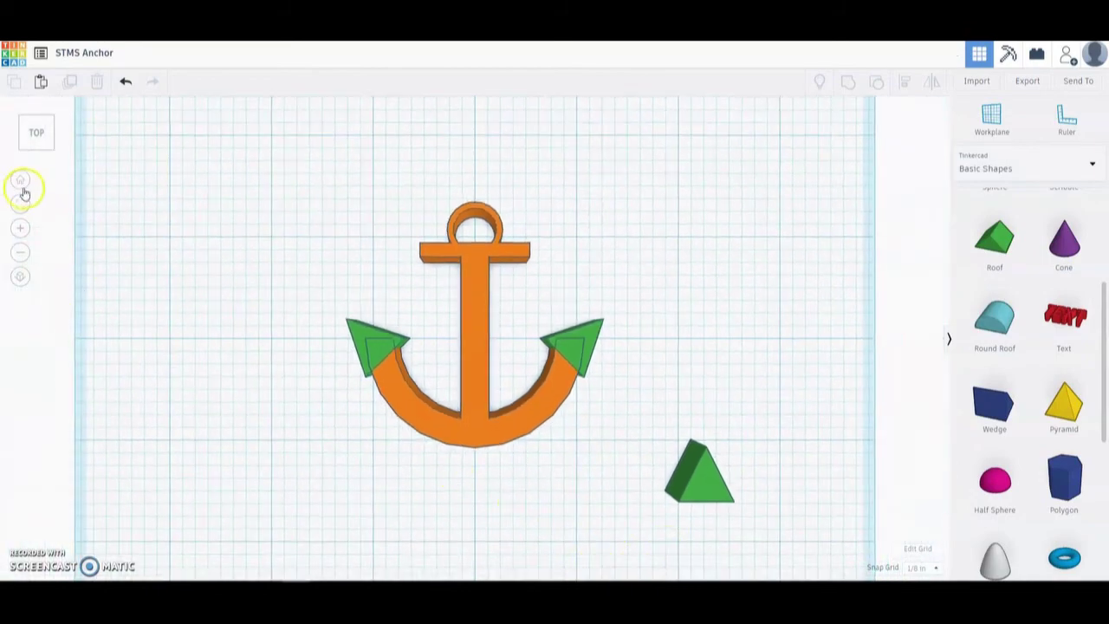
click(20, 180)
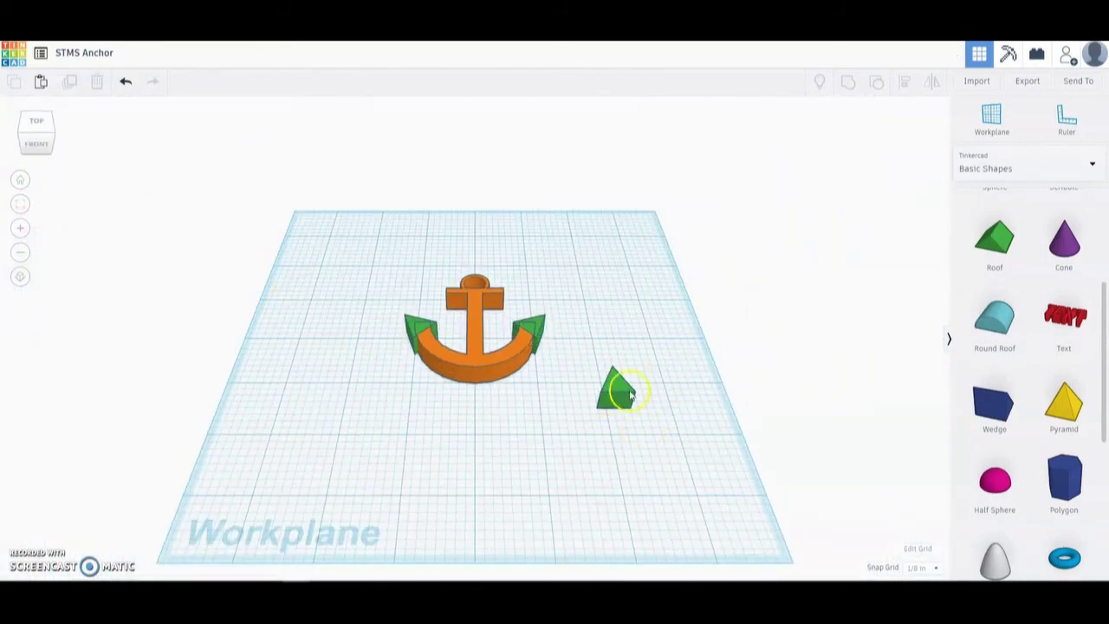
click(617, 393)
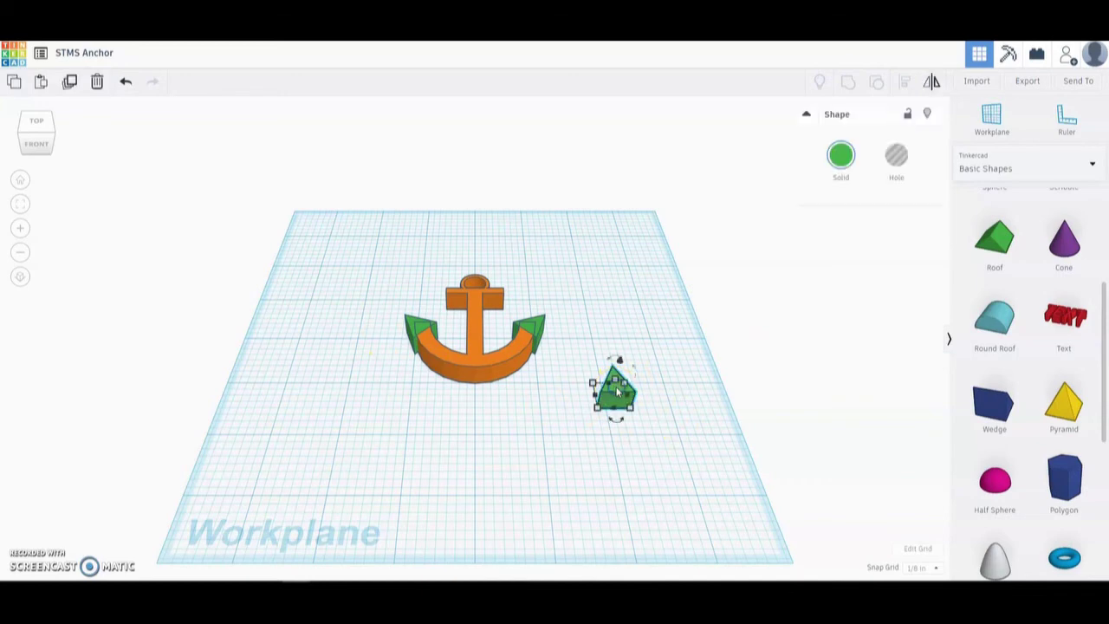
drag(618, 358, 639, 370)
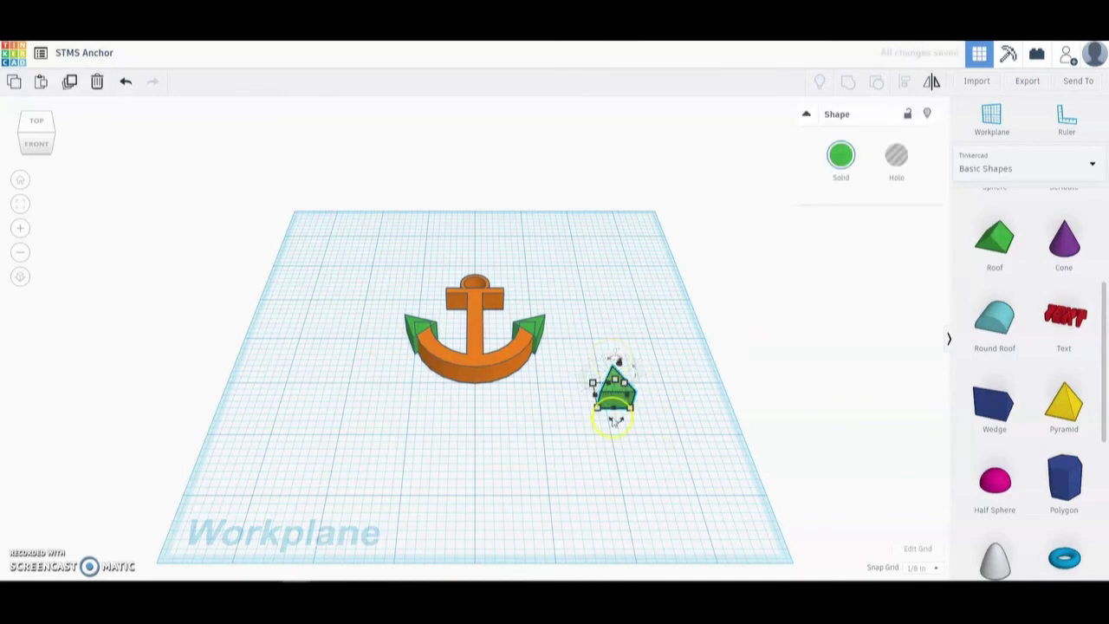
drag(611, 421, 595, 353)
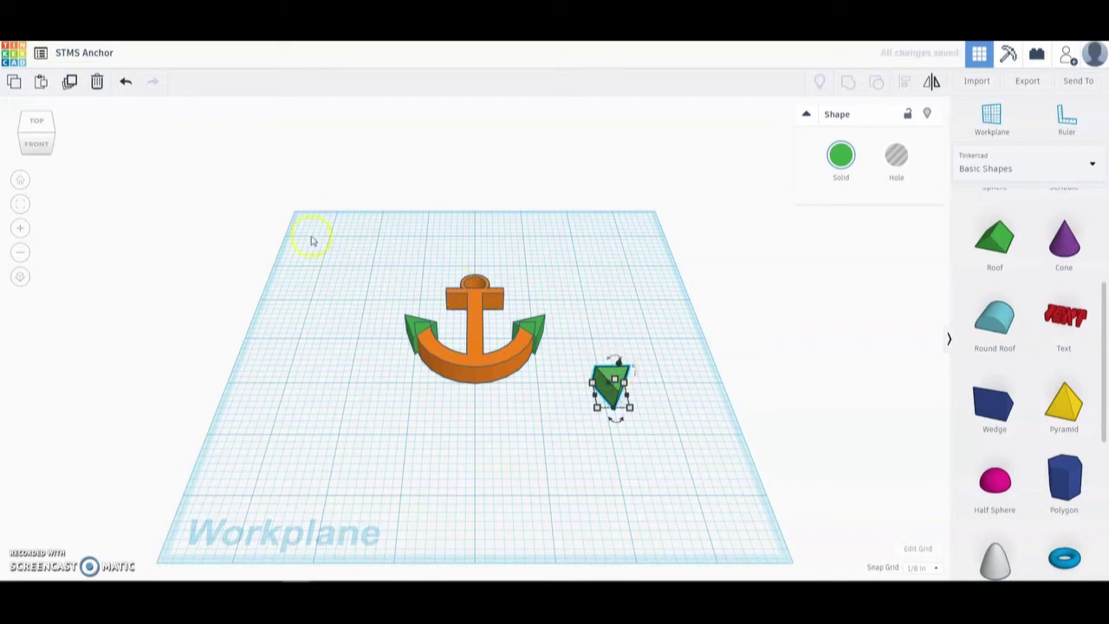
Move the downward-pointing triangle left until it is centred under the shank, and up 1/8 in to overlap the anchor's bottom
click(31, 119)
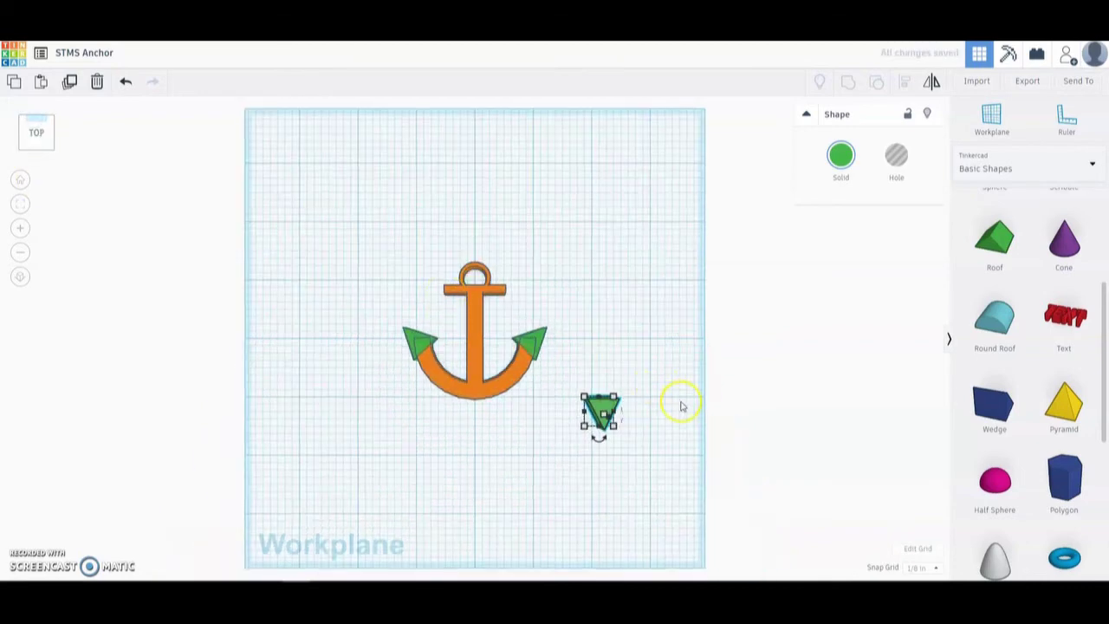
key(Left)
key(Left)
key(Left)
key(Left)
key(Left)
key(Left)
key(Left)
key(Left)
key(Left)
key(Left)
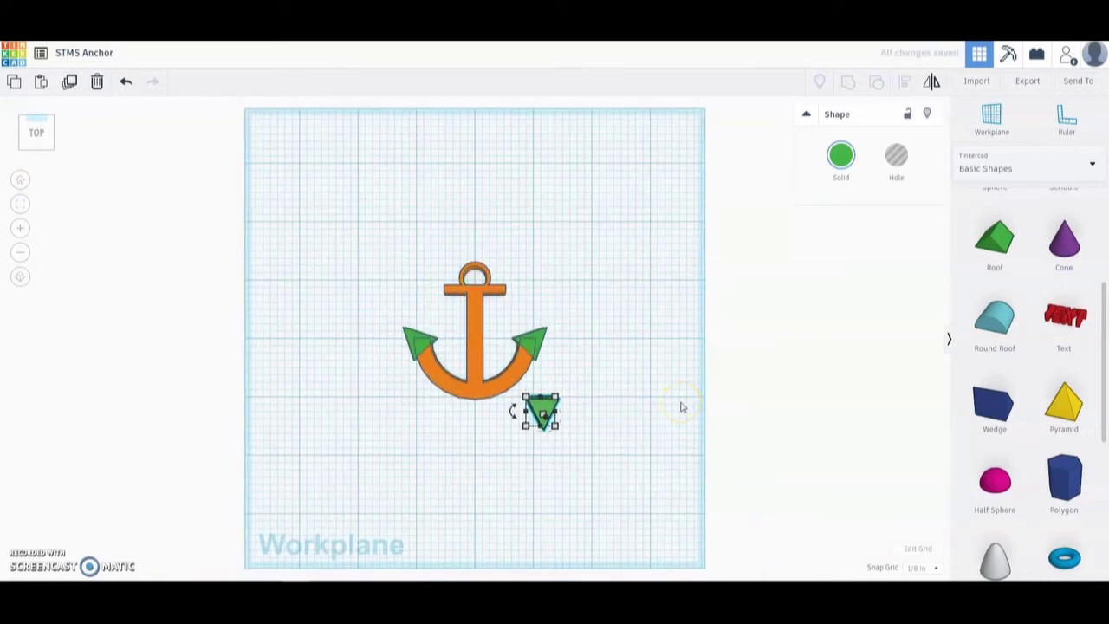
key(Left)
key(Left)
key(Left)
key(Left)
key(Left)
key(Left)
key(Left)
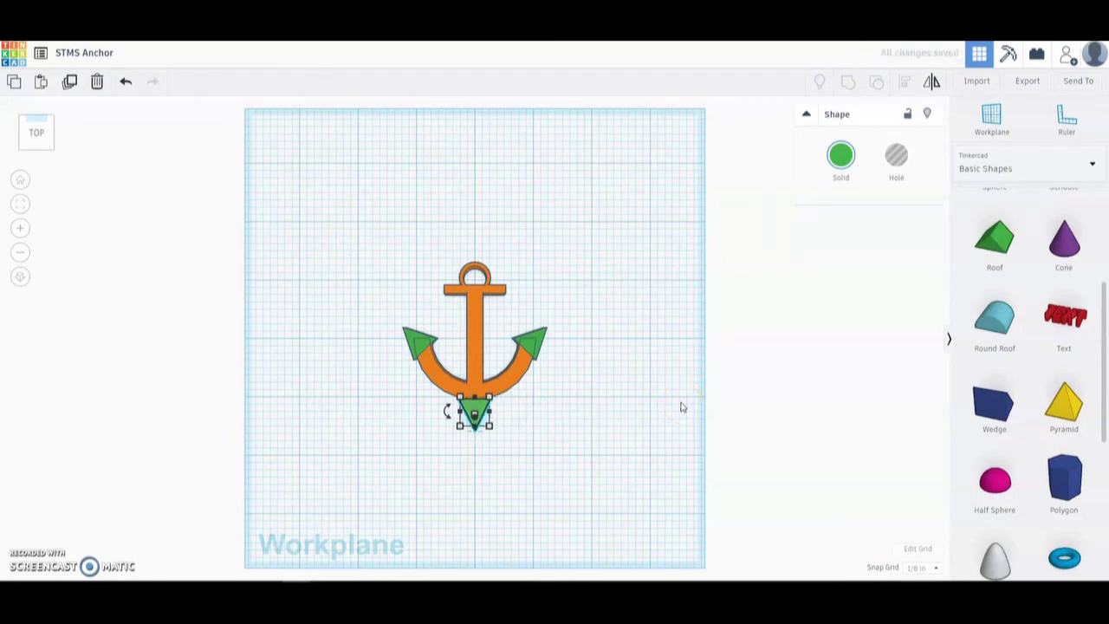
key(Up)
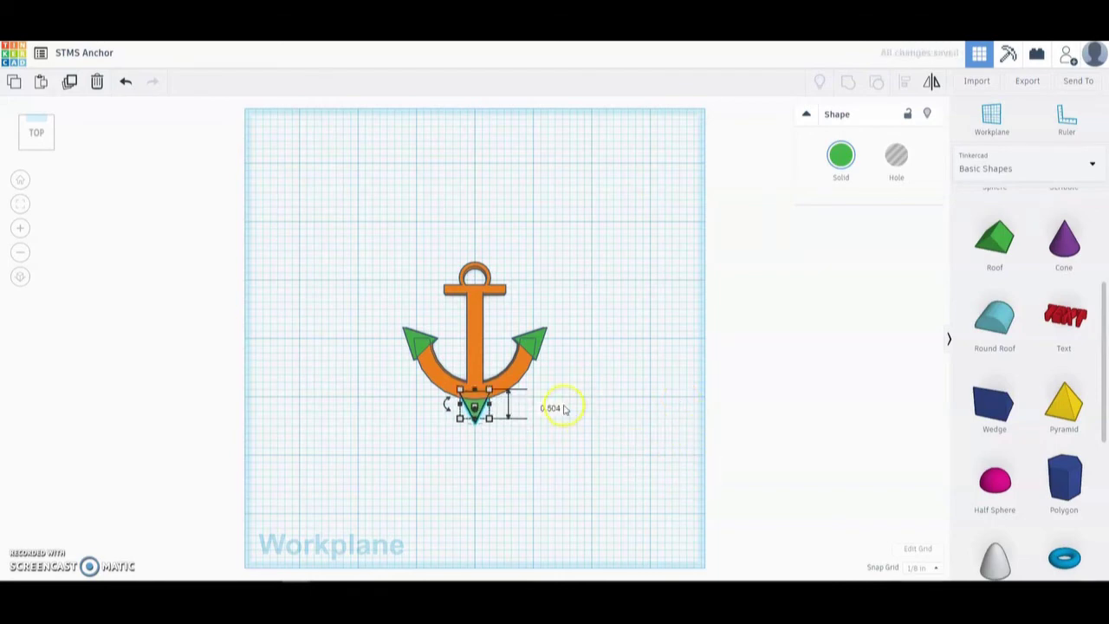
click(602, 358)
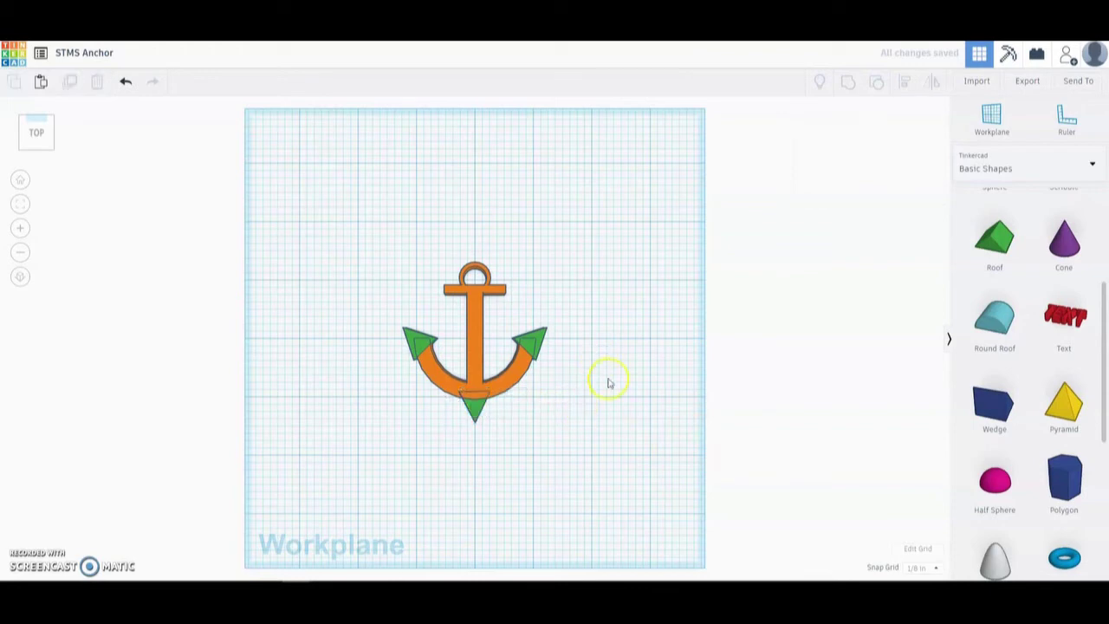
Group the anchor body and the three green triangles into one shape
drag(346, 265, 594, 447)
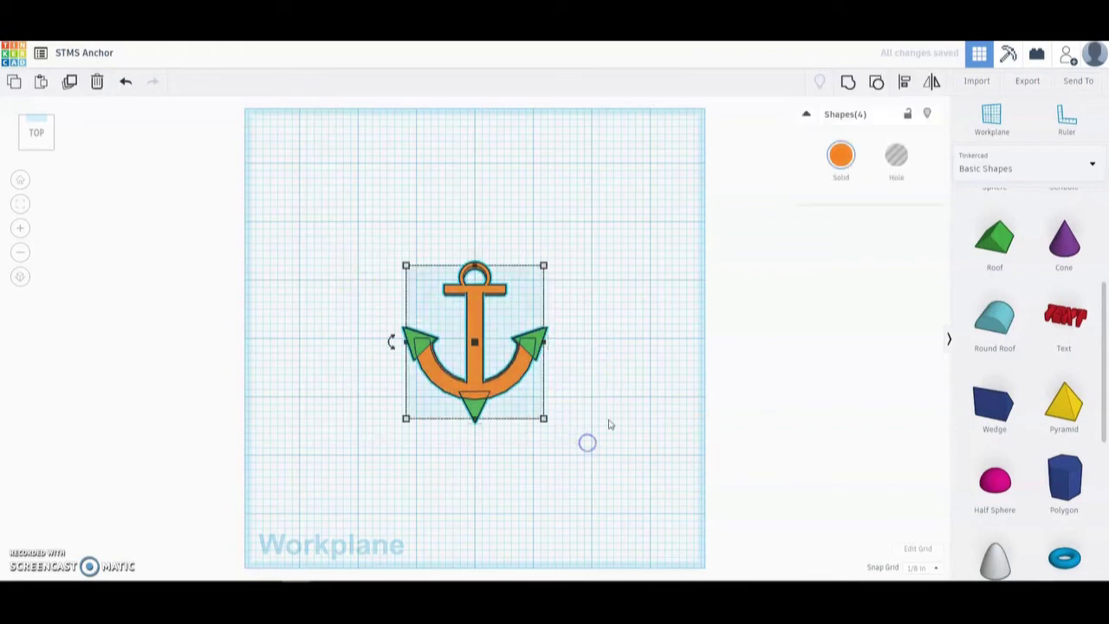
click(849, 84)
click(583, 447)
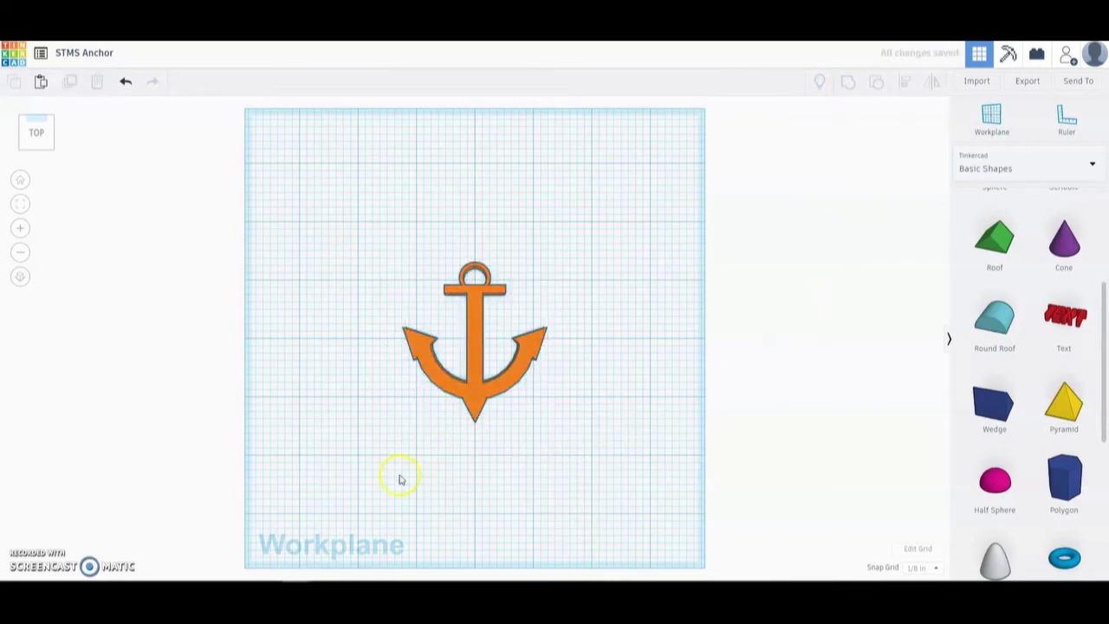
Ungroup the anchor so that its body and the three triangles are separate shapes again
click(472, 414)
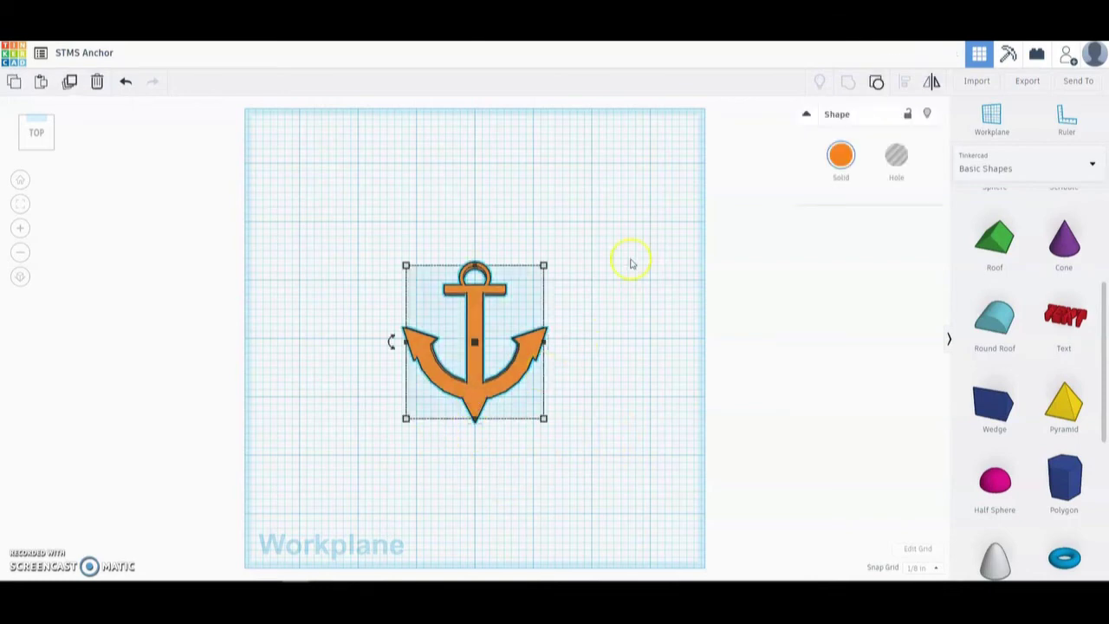
click(875, 82)
click(547, 445)
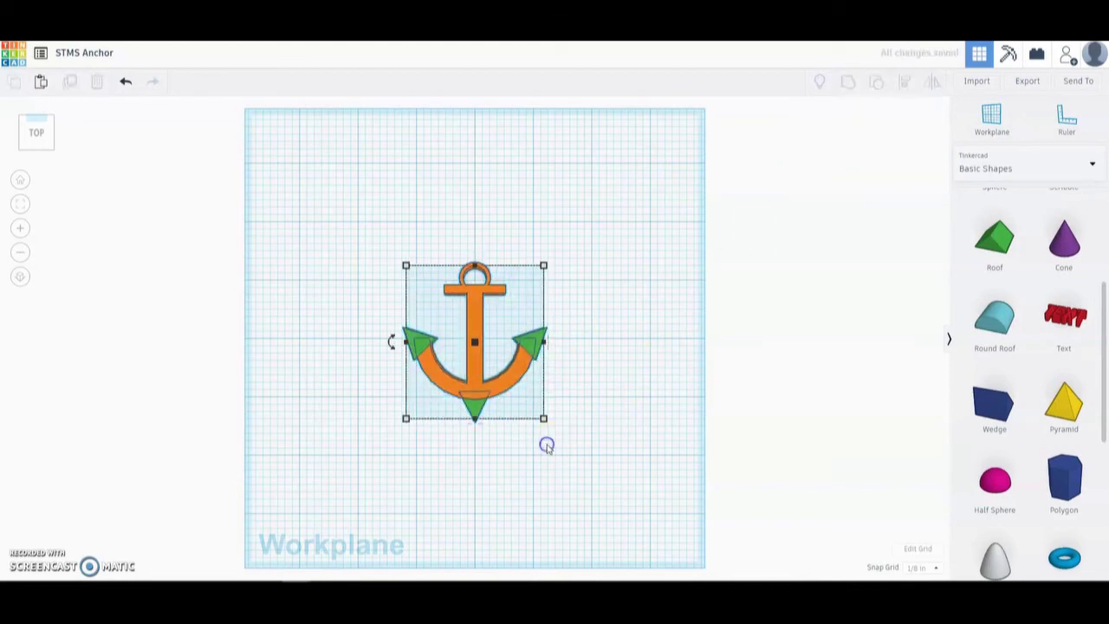
Widen the bottom triangle to about 0.75 in by extending its left side outward
click(475, 413)
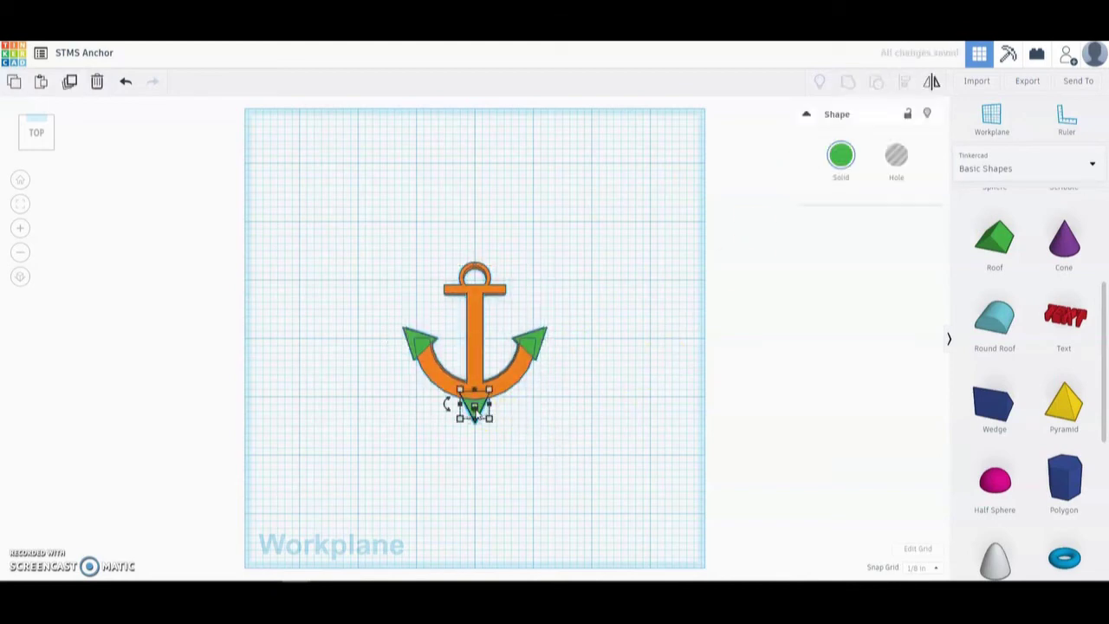
scroll(470, 435, up, 3)
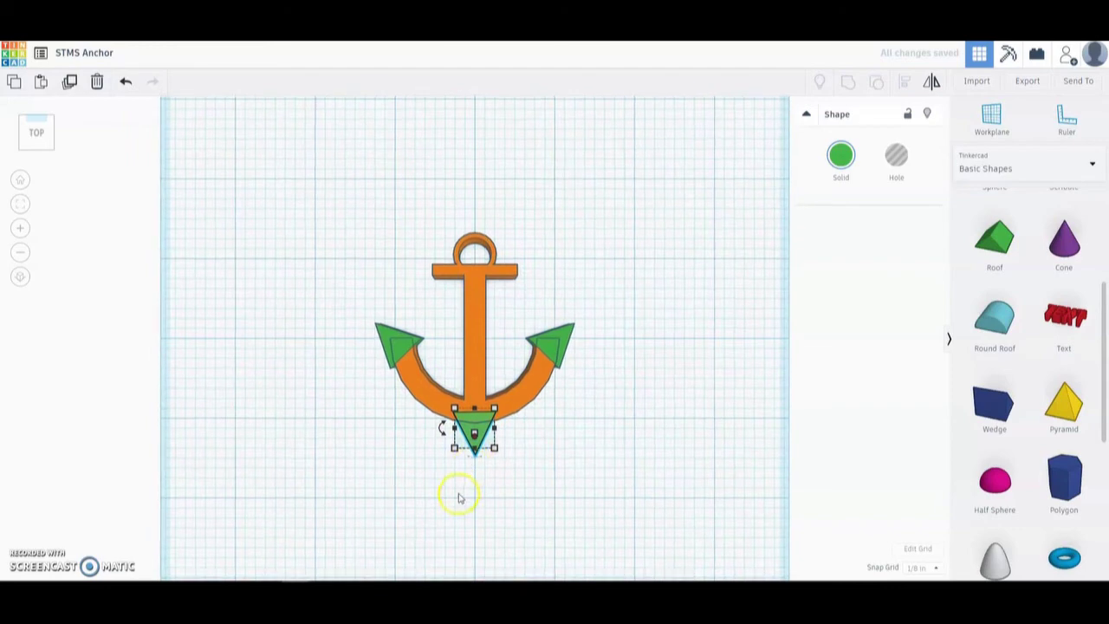
mouse_move(453, 409)
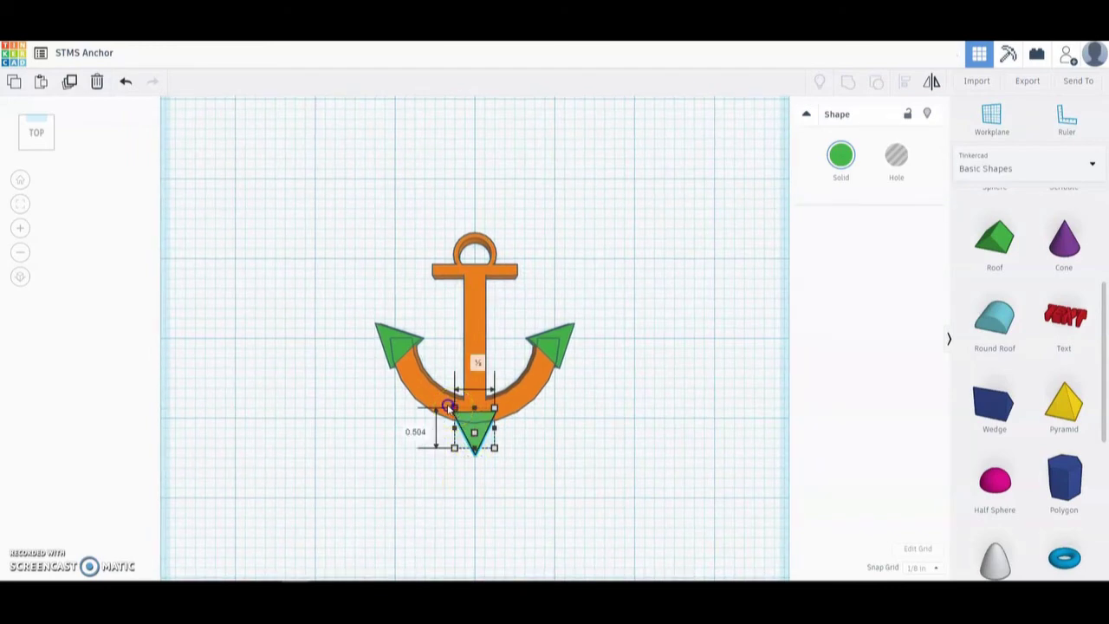
drag(448, 407, 436, 407)
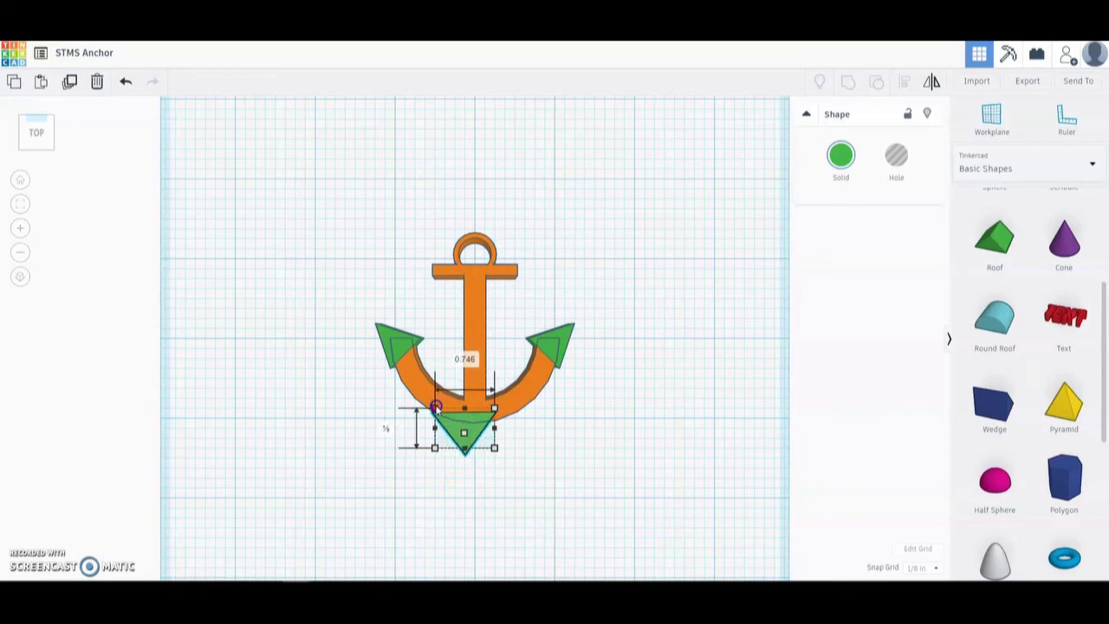
Move the widened bottom triangle 1/8 in right to centre it under the shank and 1/8 in up into the anchor's base
click(494, 428)
key(Right)
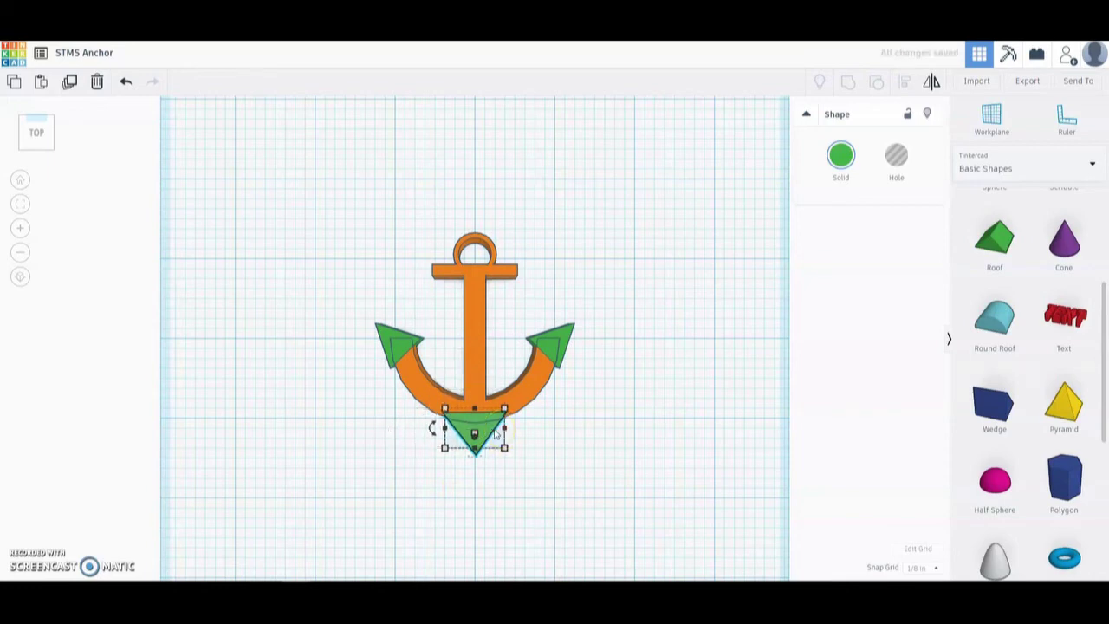
click(504, 449)
key(Up)
click(568, 433)
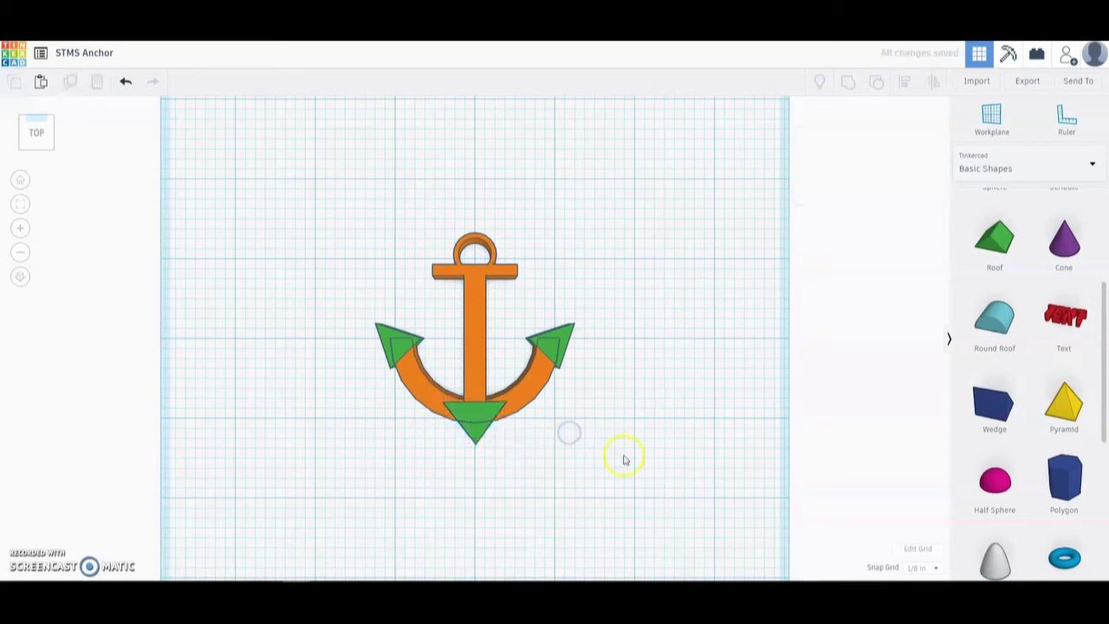
Group the anchor body with both arm triangles and the widened bottom triangle into one shape
drag(634, 454, 310, 197)
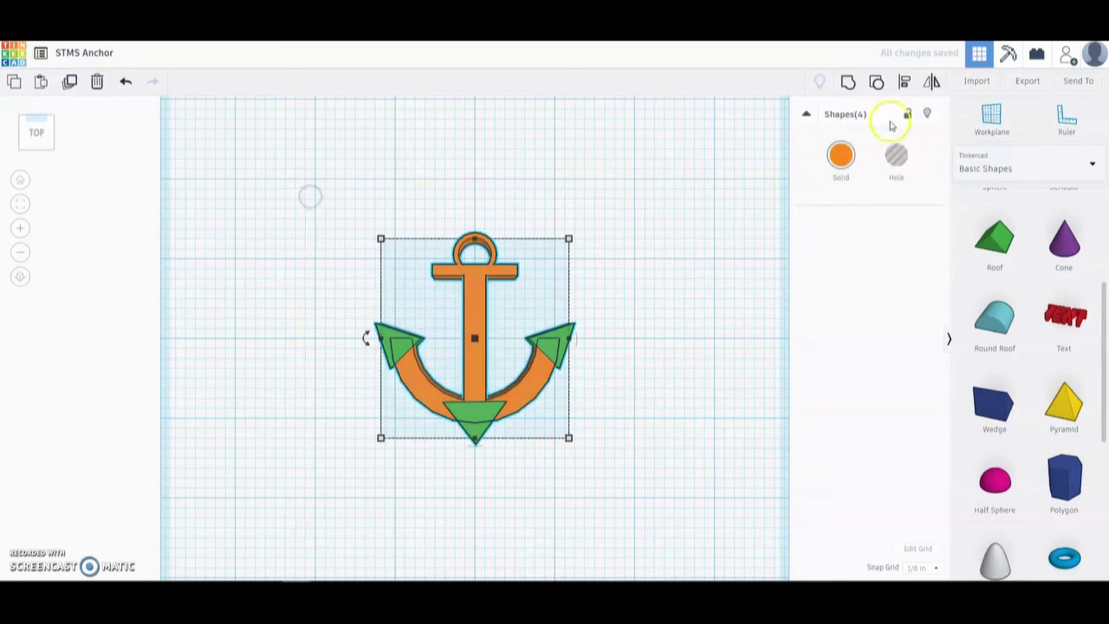
click(848, 80)
click(724, 237)
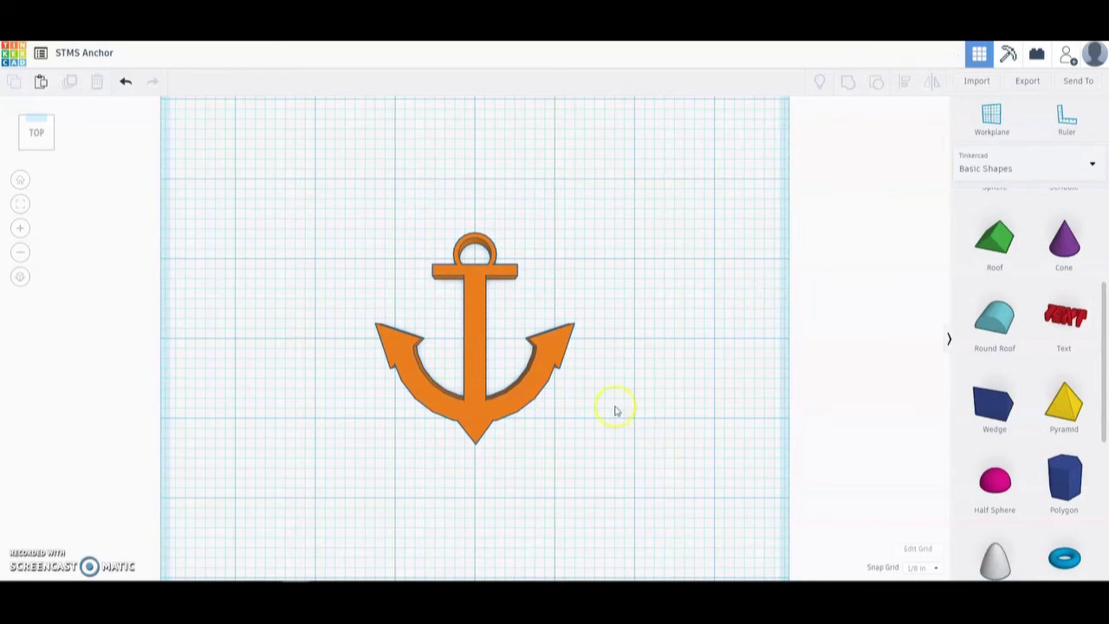
Change the grouped anchor's solid colour to the bright yellow preset
click(490, 405)
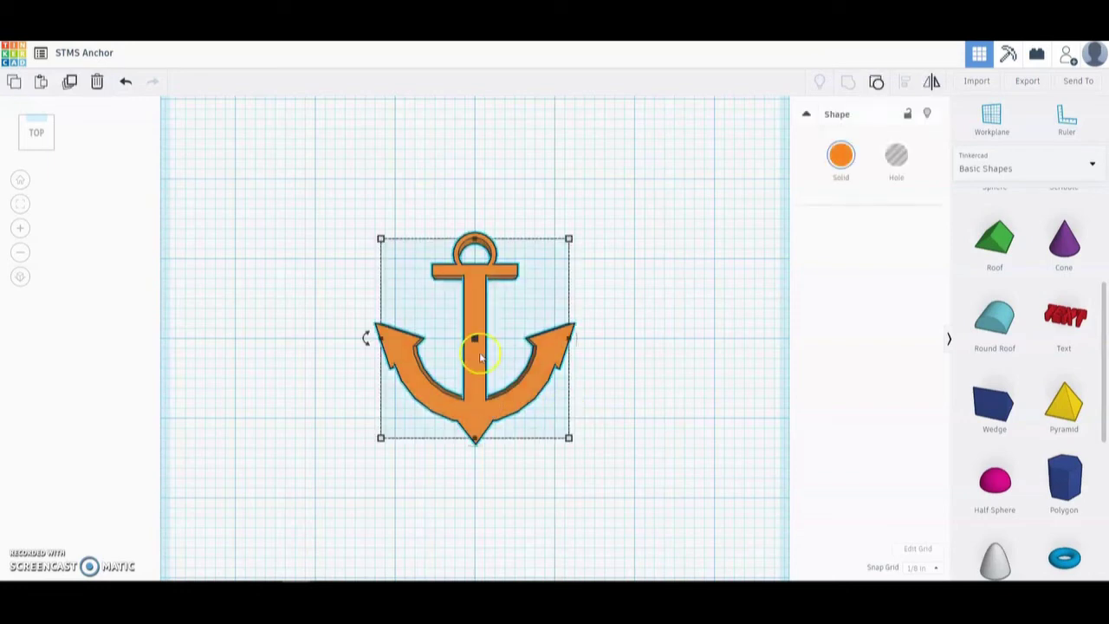
click(840, 155)
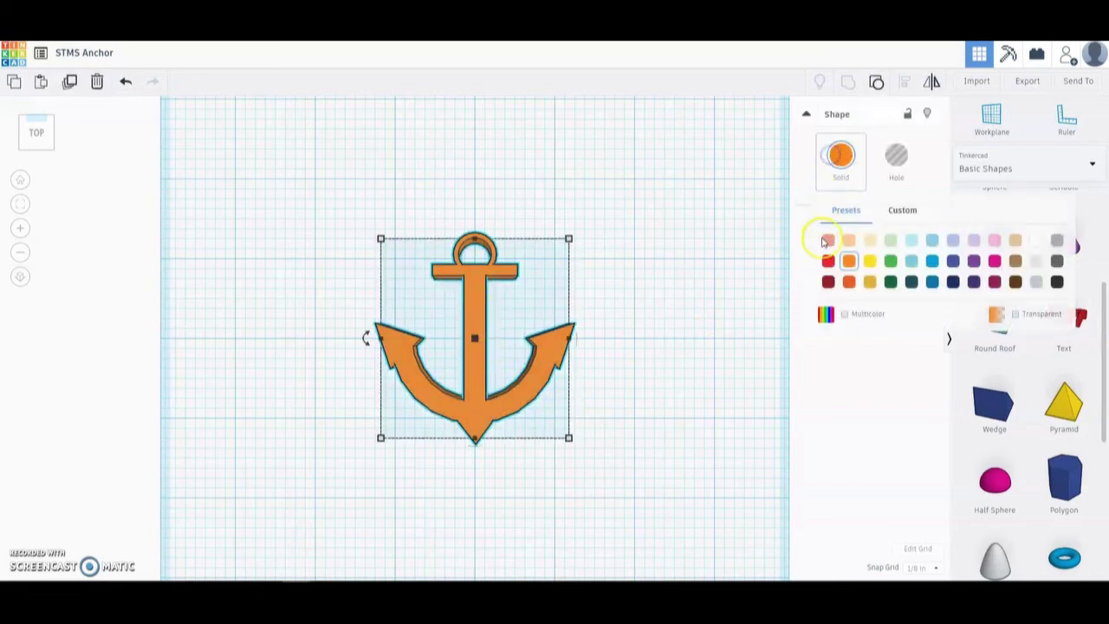
click(870, 261)
key(Escape)
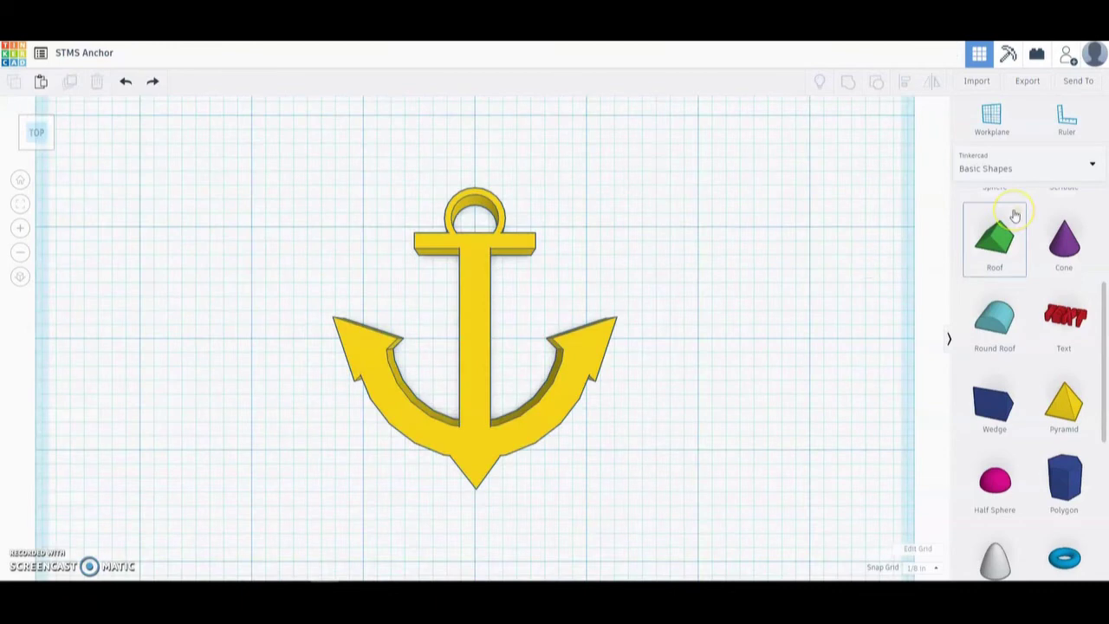
Add a Text shape to the workplane at the upper right of the anchor
click(1064, 318)
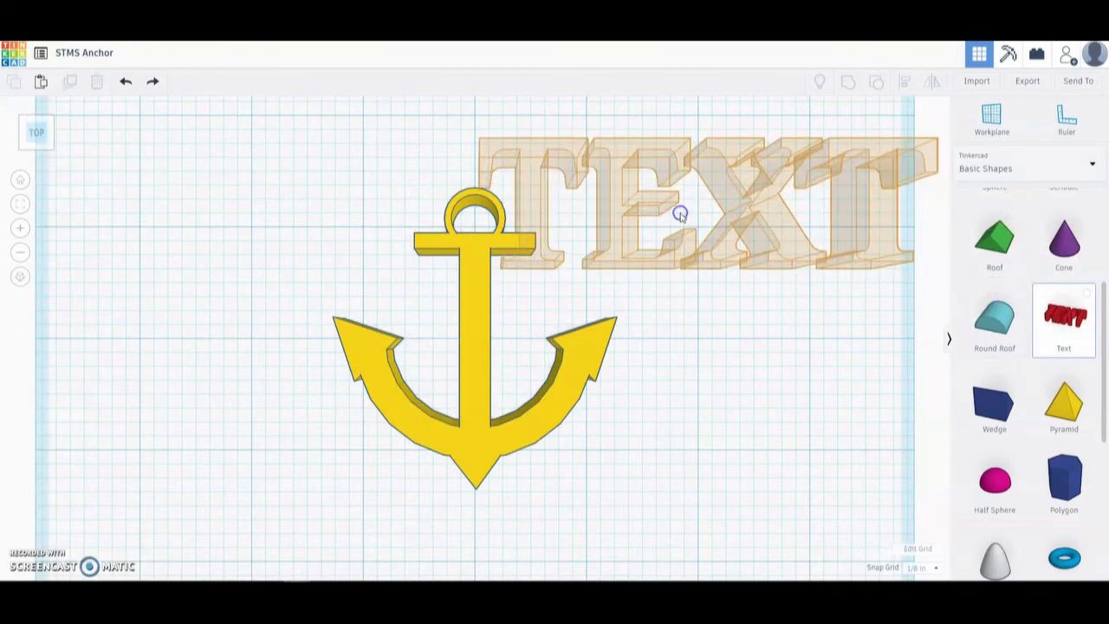
click(680, 213)
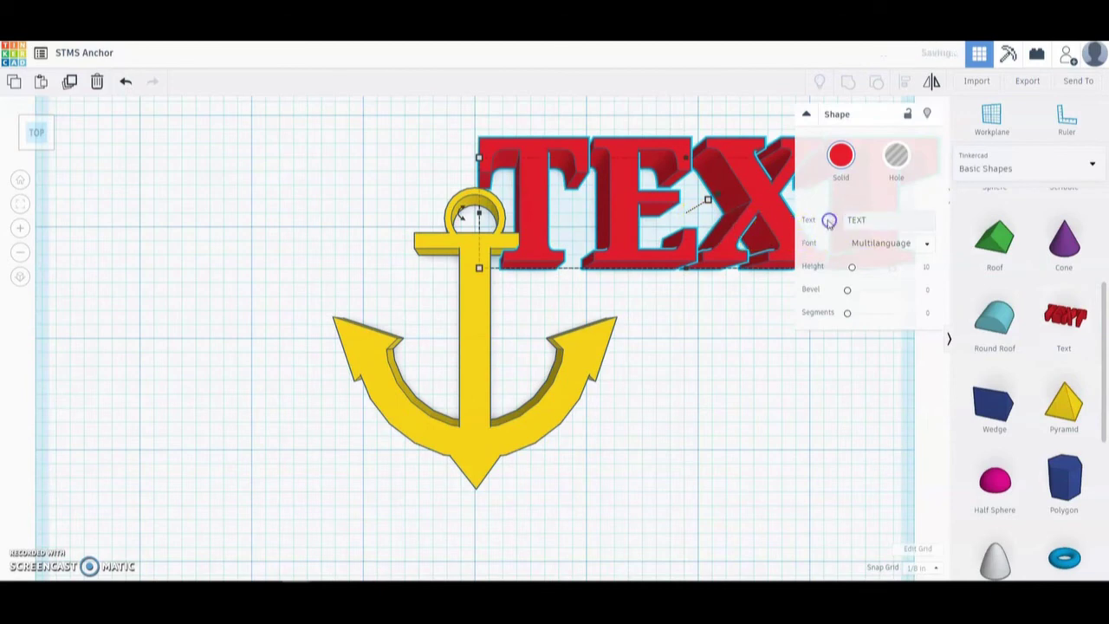
Change the wording of the new Text shape to STMS
click(856, 219)
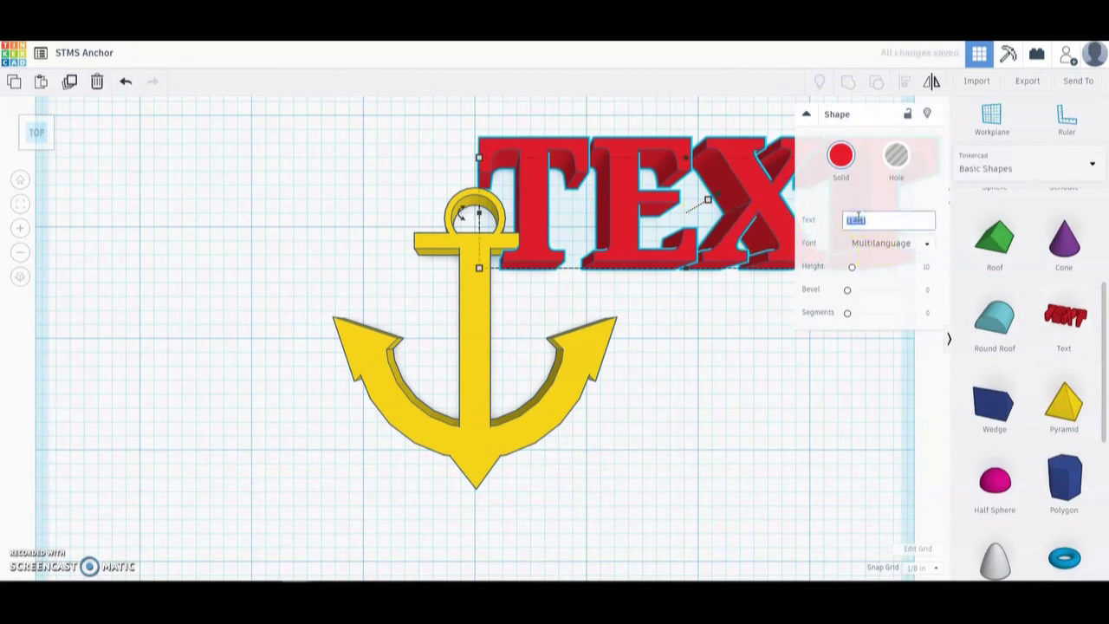
text(STMS)
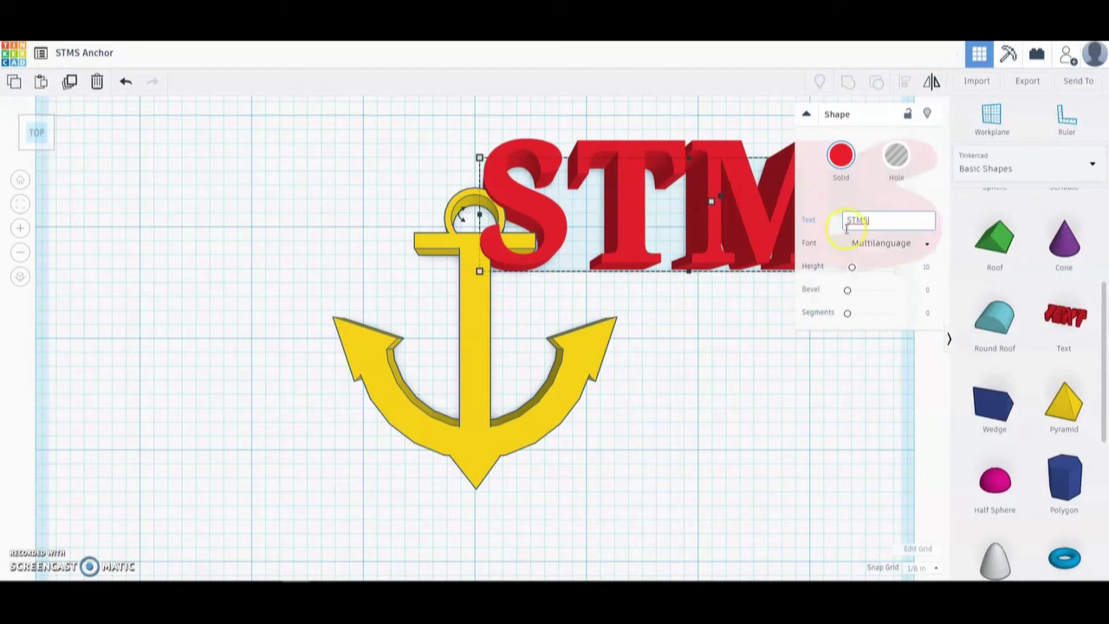
click(726, 313)
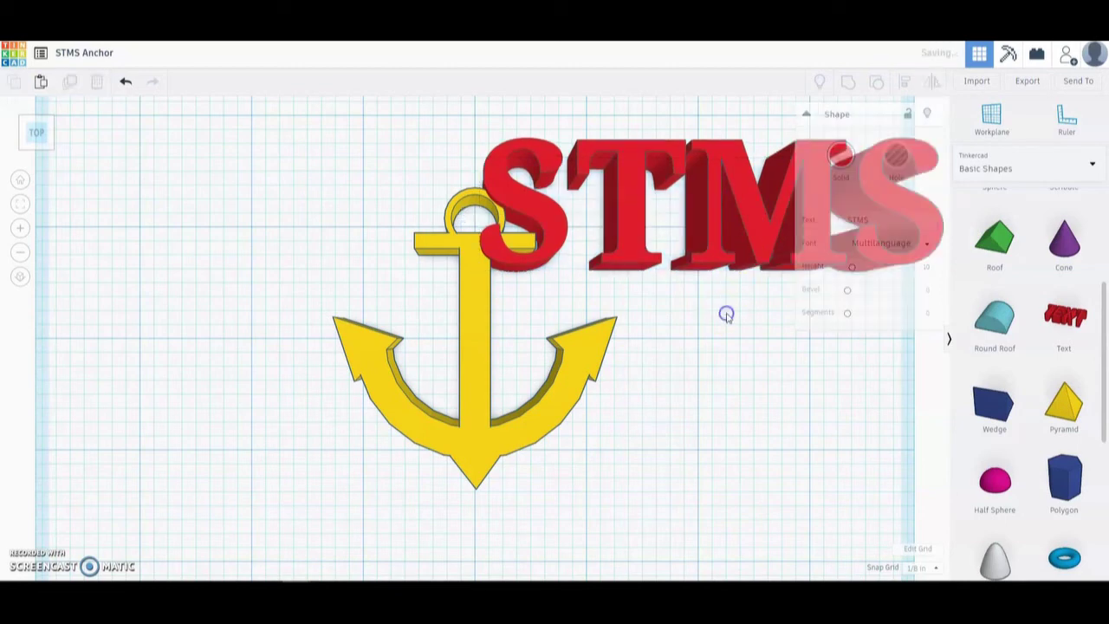
Rotate the STMS text 90° counter-clockwise flat on the workplane so it runs parallel to the anchor's shank
scroll(730, 314, down, 4)
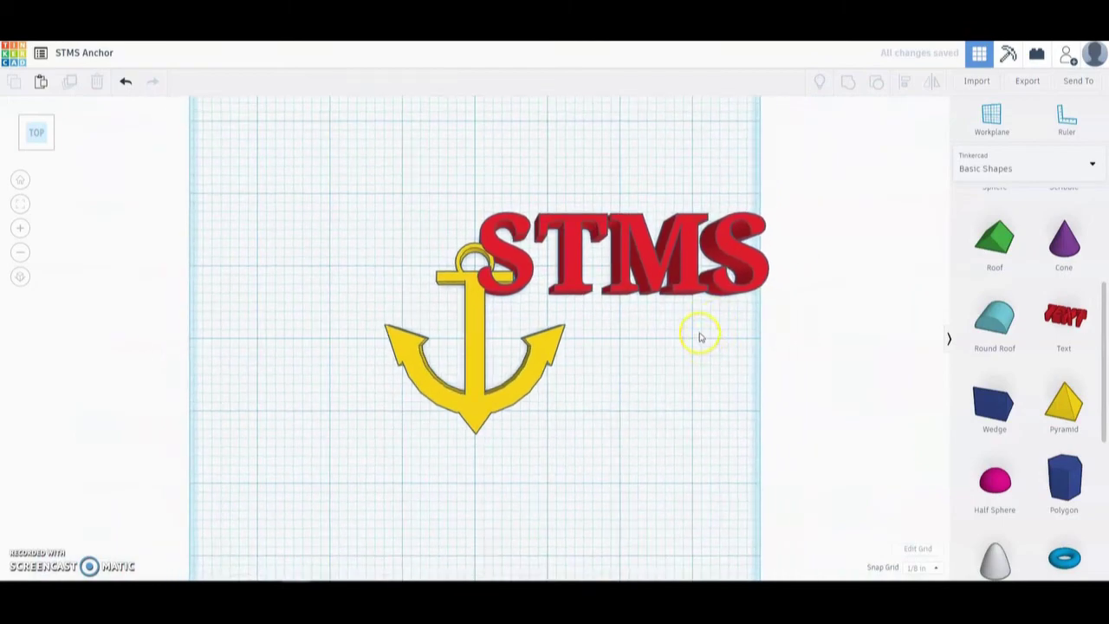
right_drag(698, 335, 681, 243)
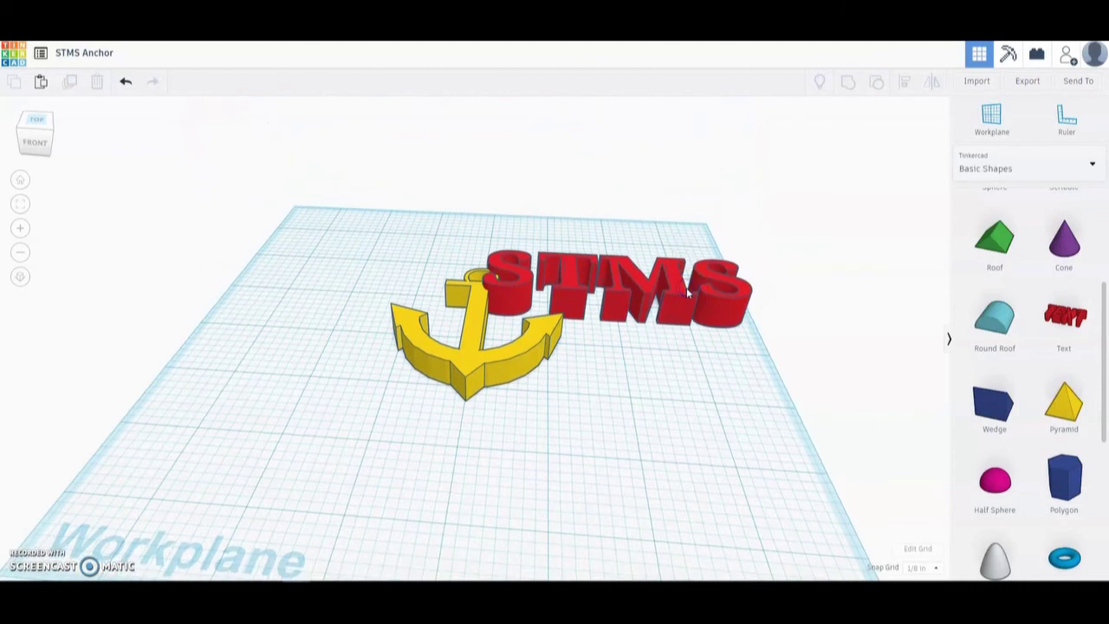
click(681, 299)
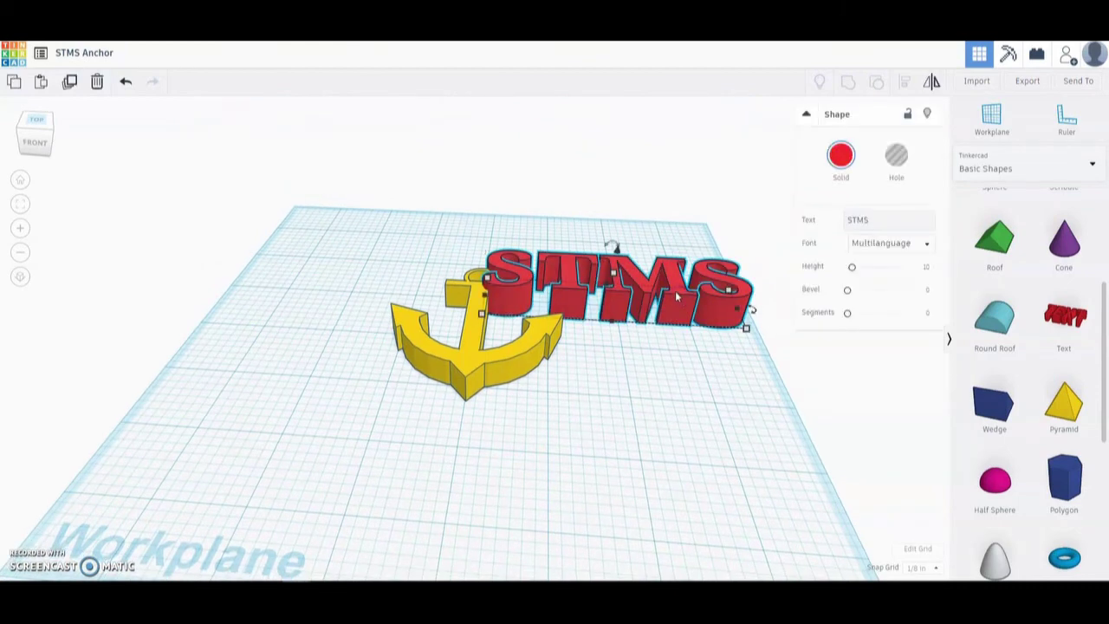
click(650, 288)
mouse_move(754, 312)
mouse_move(759, 309)
mouse_down()
mouse_move(725, 252)
mouse_move(602, 213)
mouse_move(590, 194)
mouse_up()
click(604, 375)
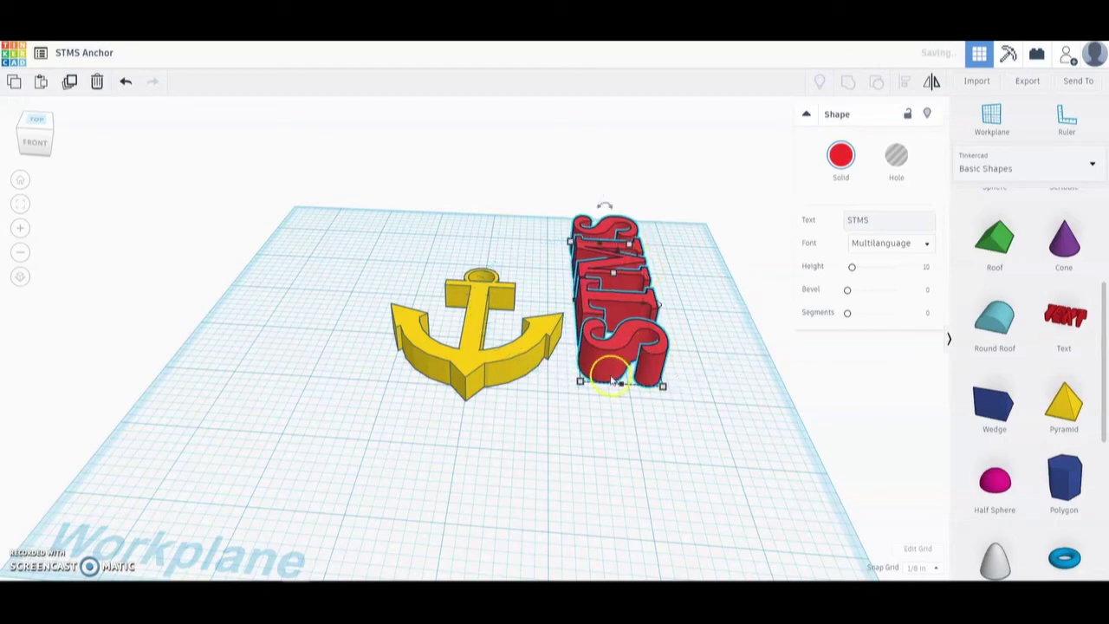
click(576, 407)
Move the rotated STMS text sideways across the workplane until it lies centred over the anchor's shank
click(36, 119)
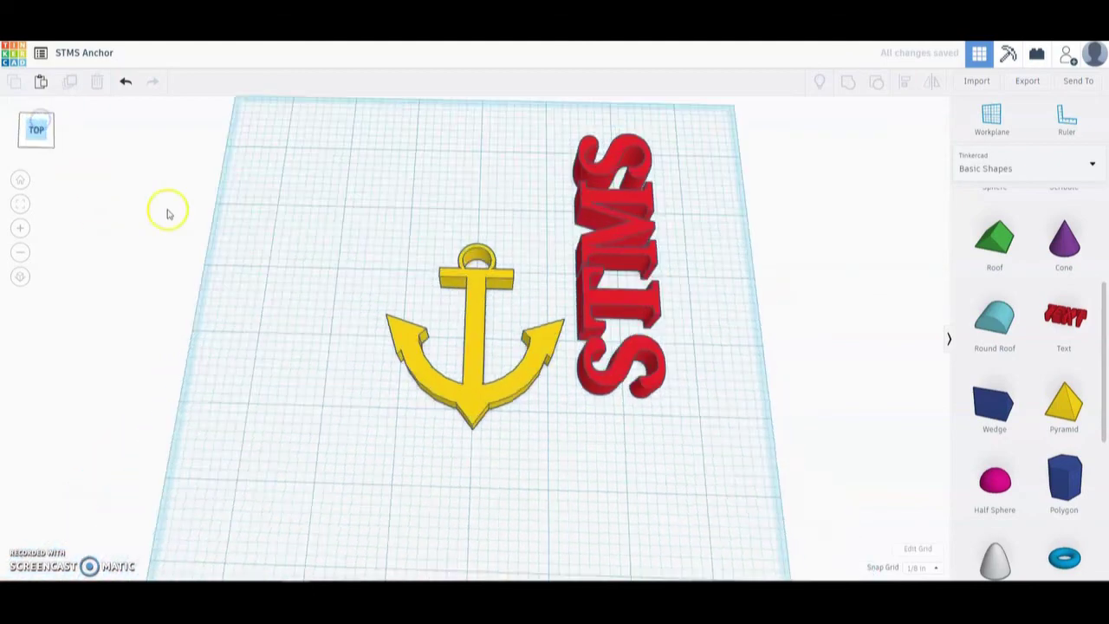
right_drag(663, 460, 358, 396)
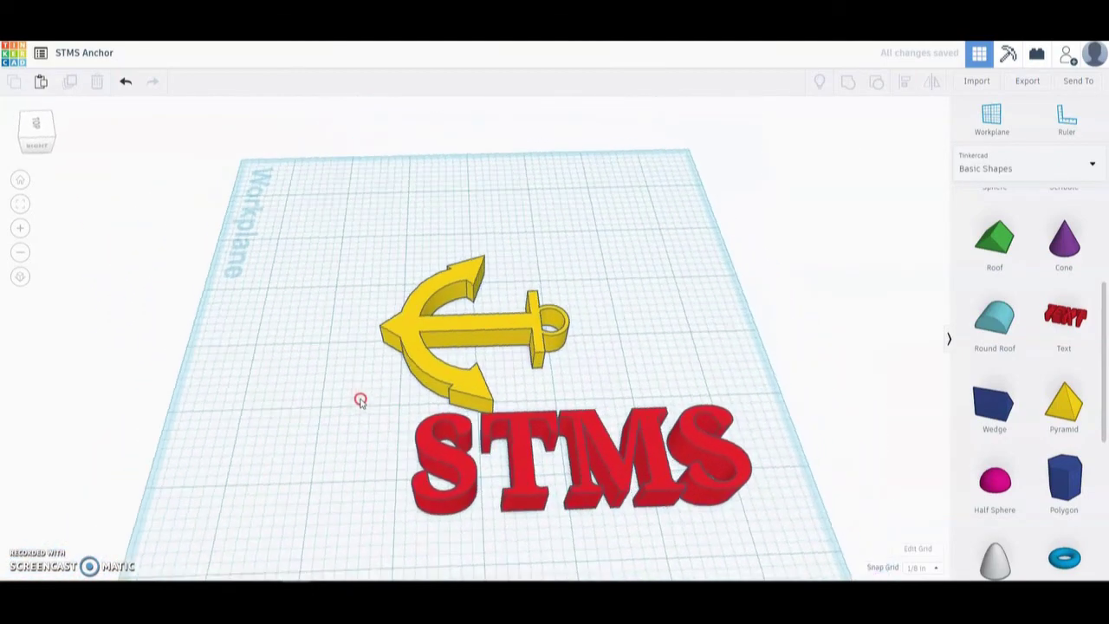
click(36, 123)
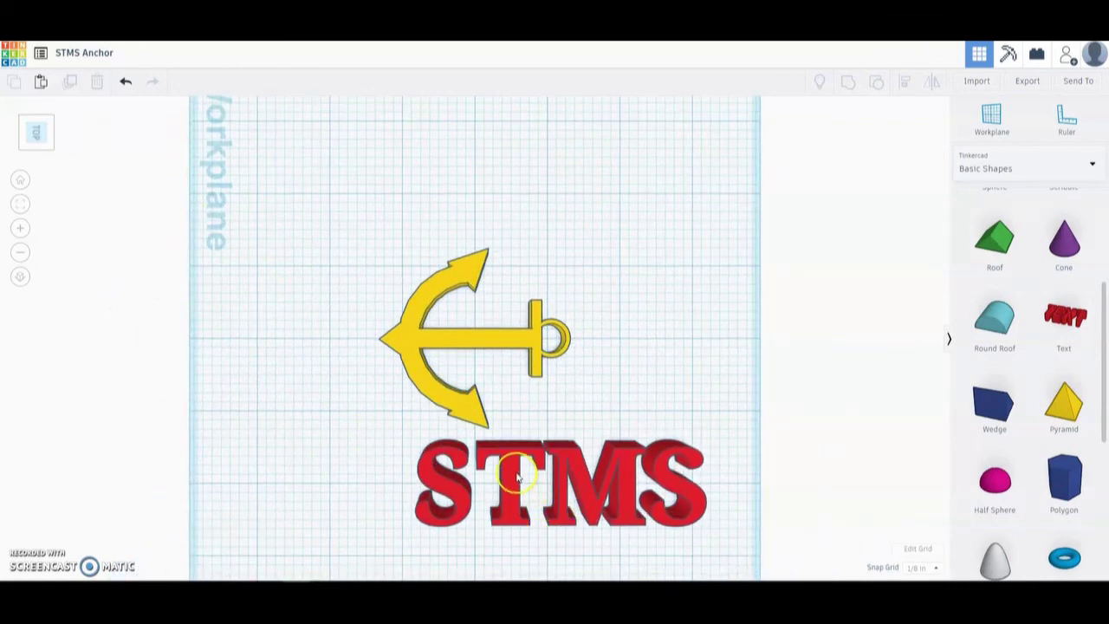
click(514, 474)
key(Up)
key(Up)
key(Up)
key(Up)
key(Up)
key(Up)
key(Up)
key(Up)
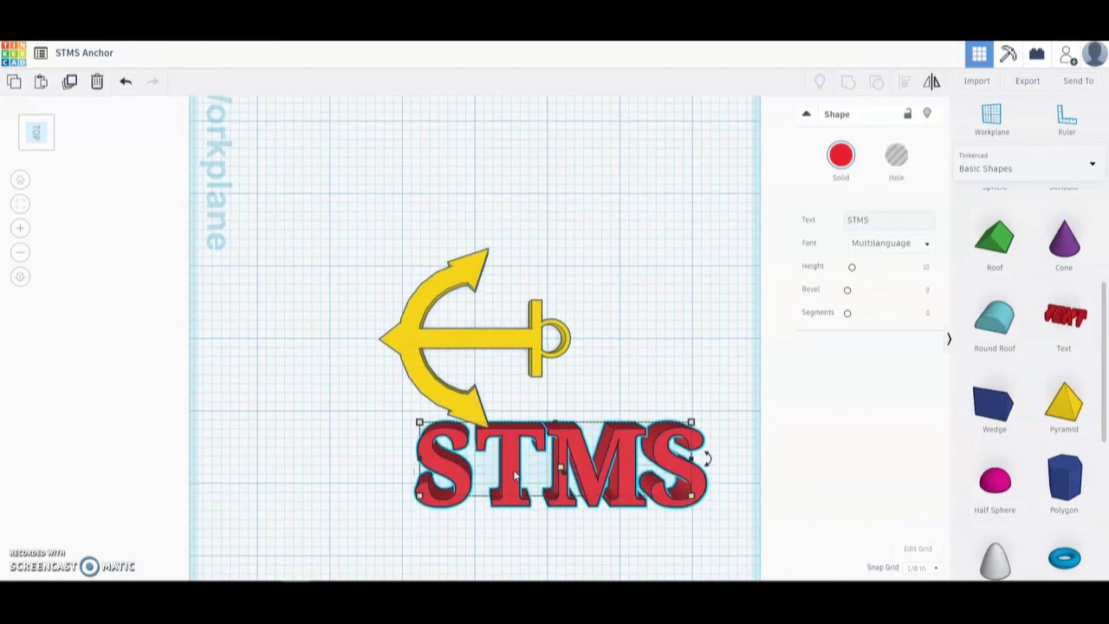
key(Up)
key(Up)
key(Up)
key(Up)
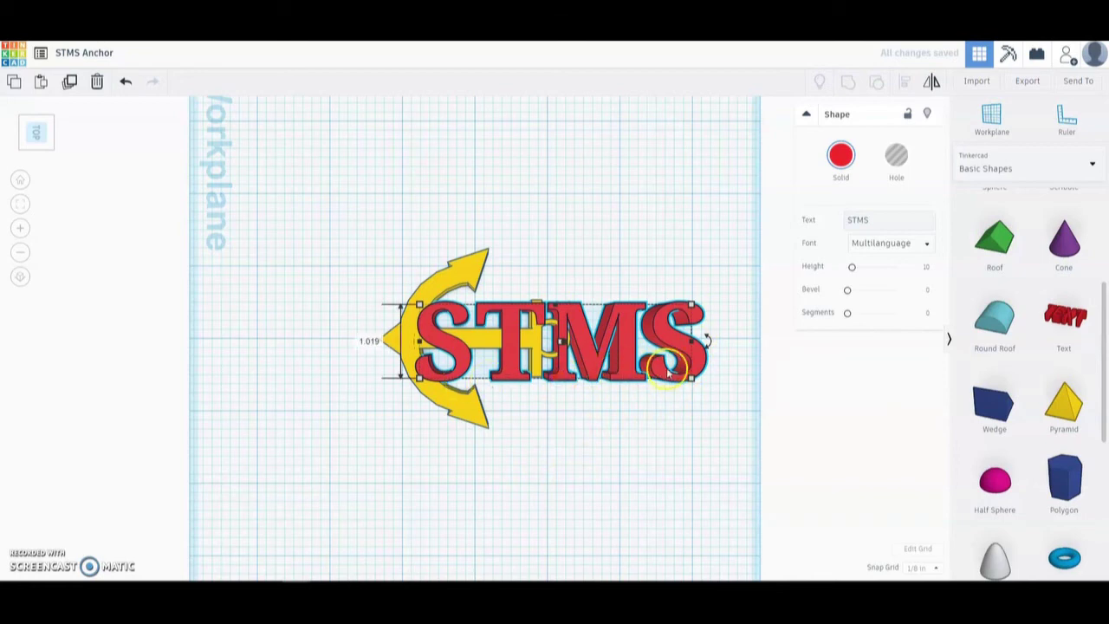
Shrink the STMS text to about 1.26 in long and 1/8 in wide and move it onto the shank
drag(691, 379, 510, 386)
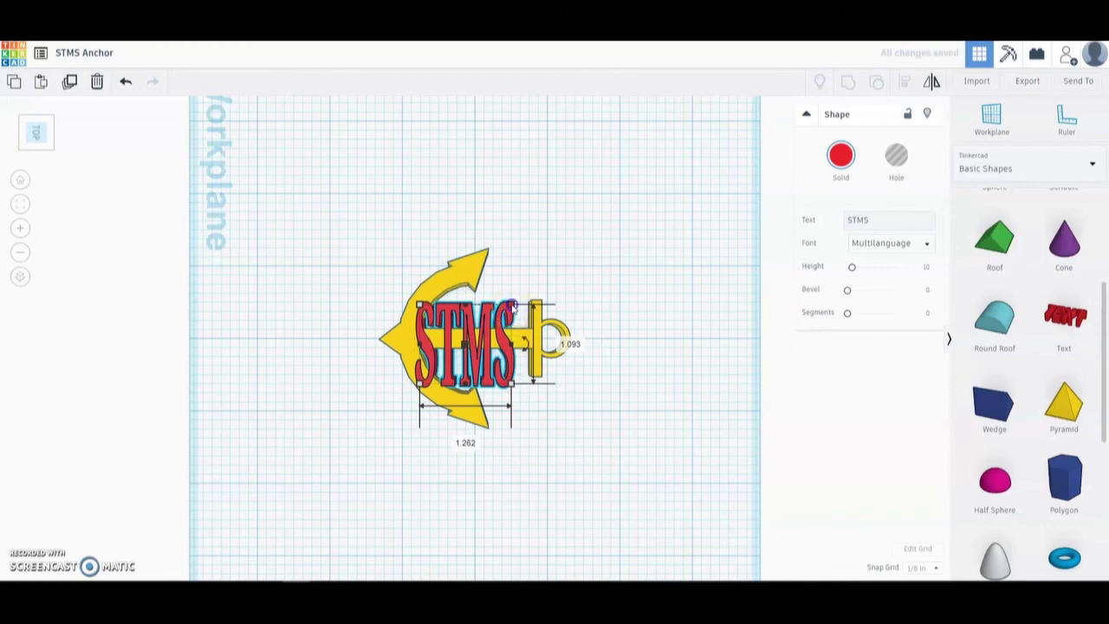
drag(513, 307, 510, 374)
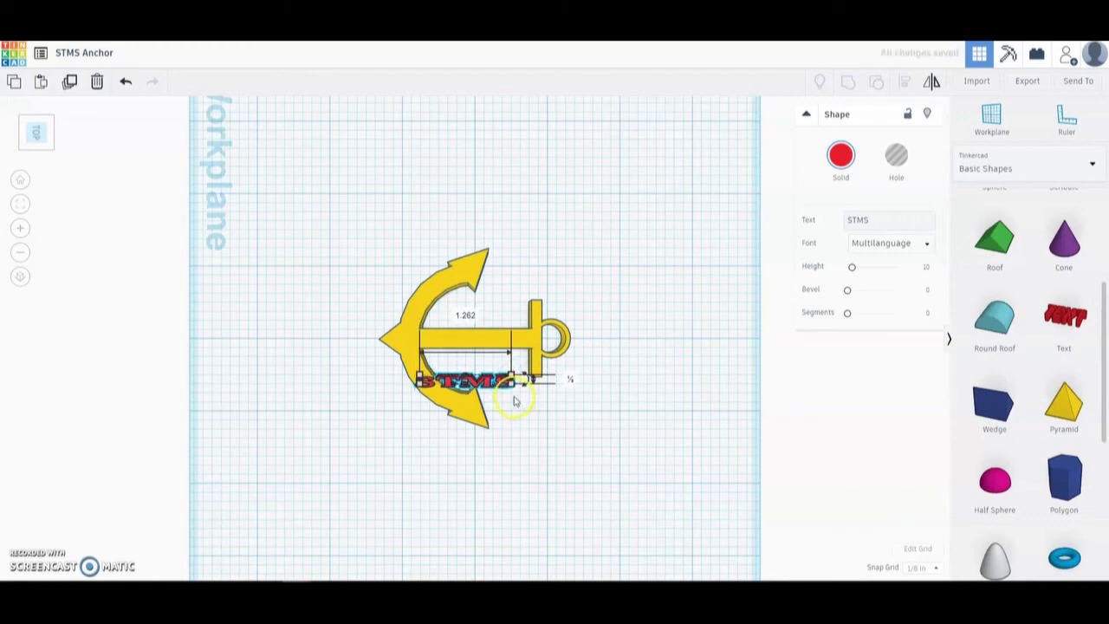
key(Up)
key(Up)
key(Up)
key(Up)
key(Up)
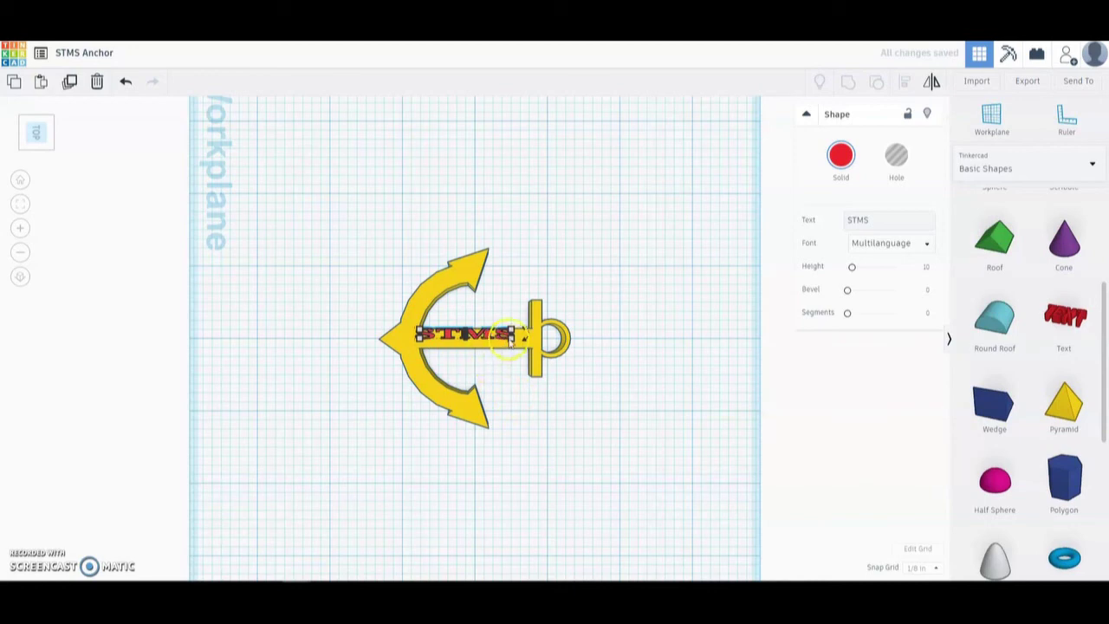
Widen the STMS text to 1/4 in to fill the shank and shift it 1/8 in towards the crossbar
click(511, 341)
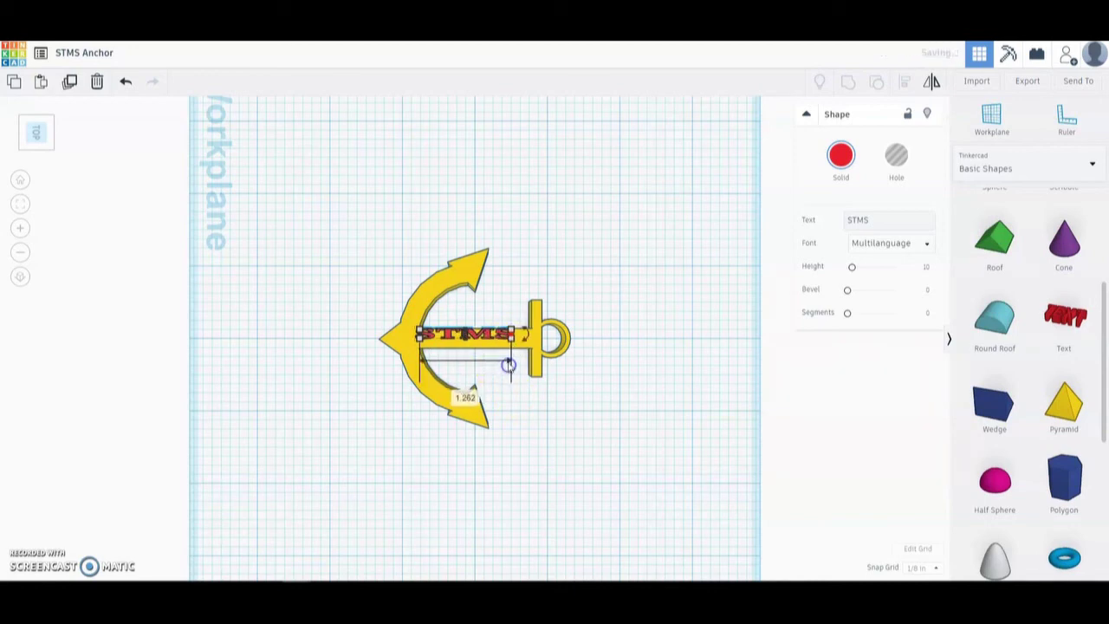
click(511, 347)
drag(512, 344, 511, 351)
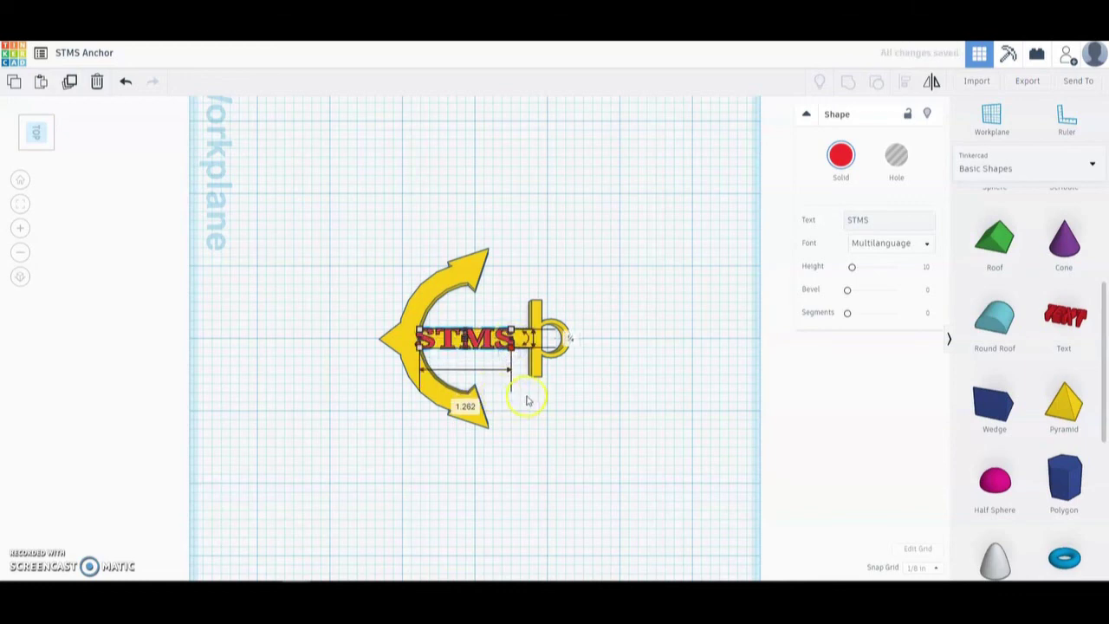
key(ctrl+z)
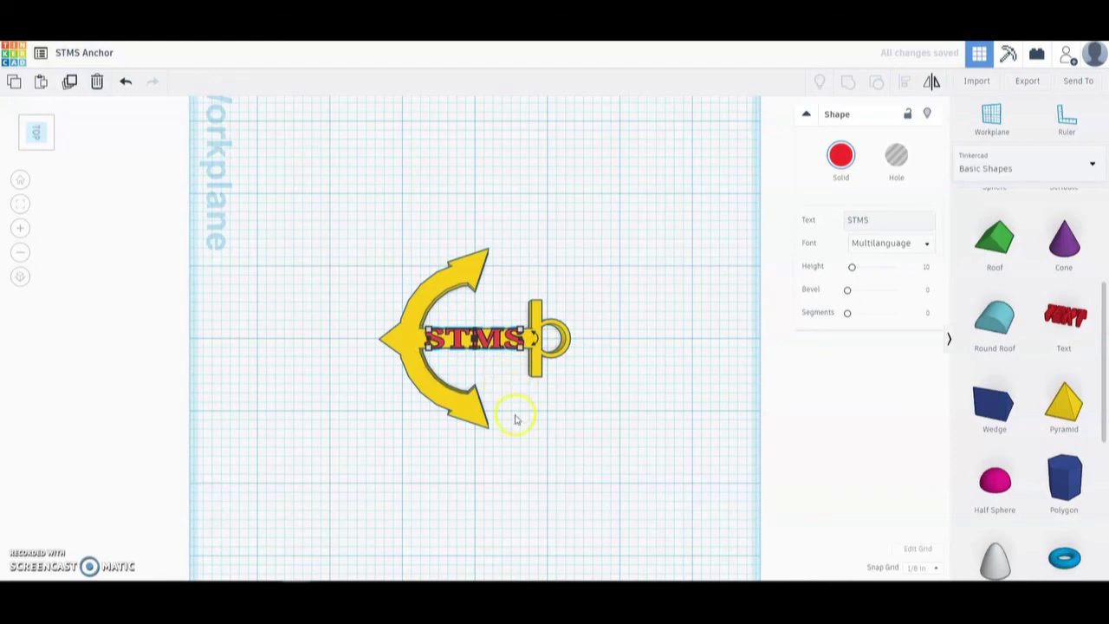
Try to raise the underside of the STMS text by resizing its base from the side, and undo that resize
right_drag(506, 437, 516, 332)
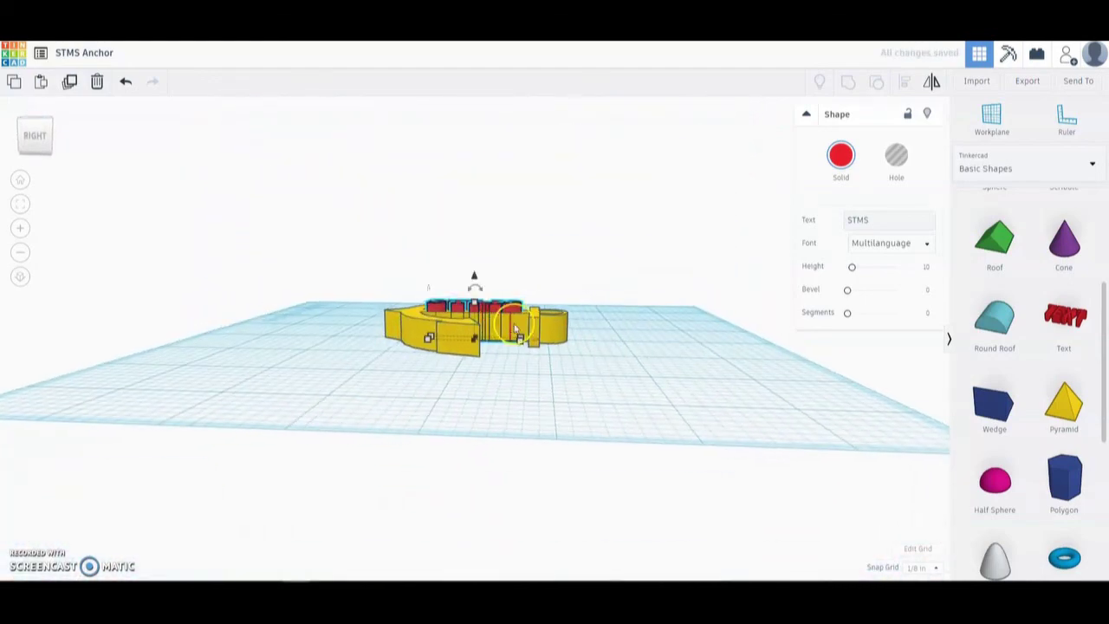
scroll(516, 332, up, 5)
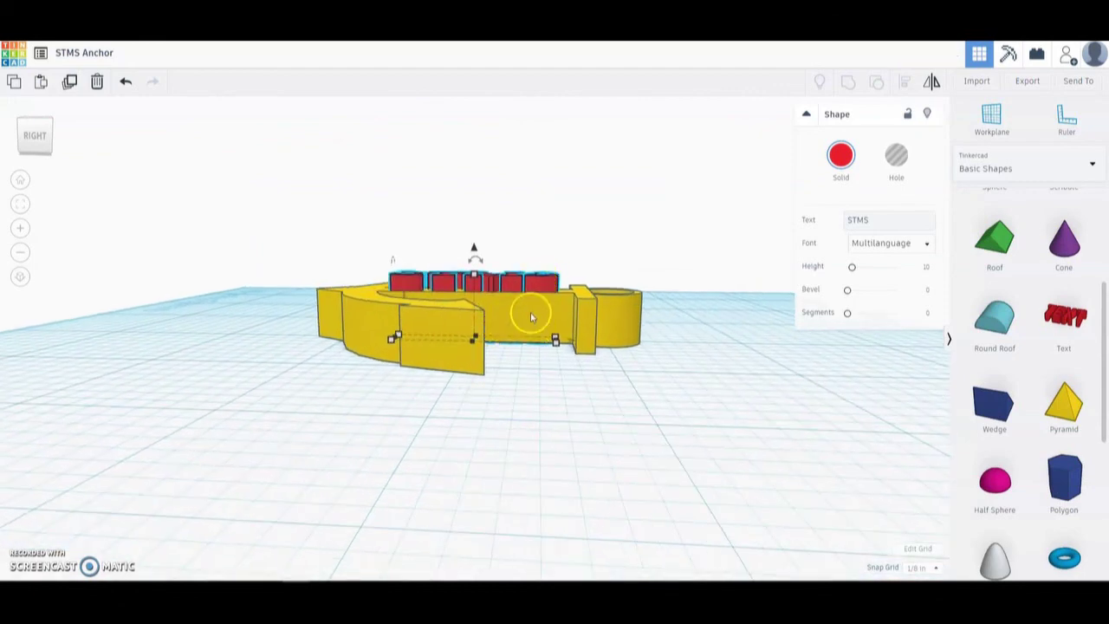
mouse_move(556, 342)
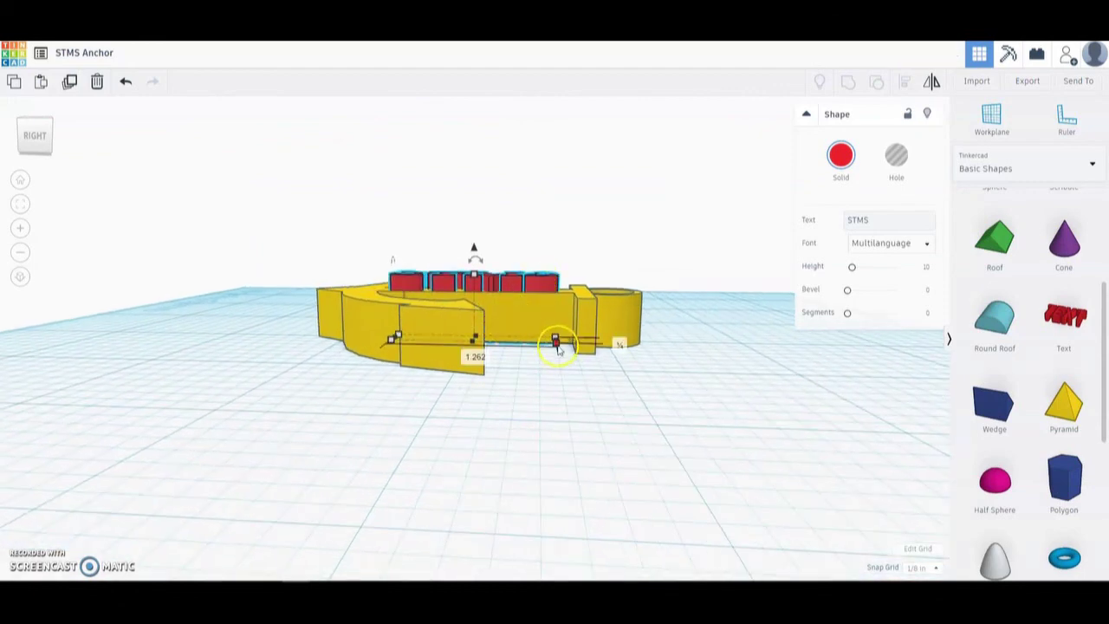
drag(556, 344, 555, 312)
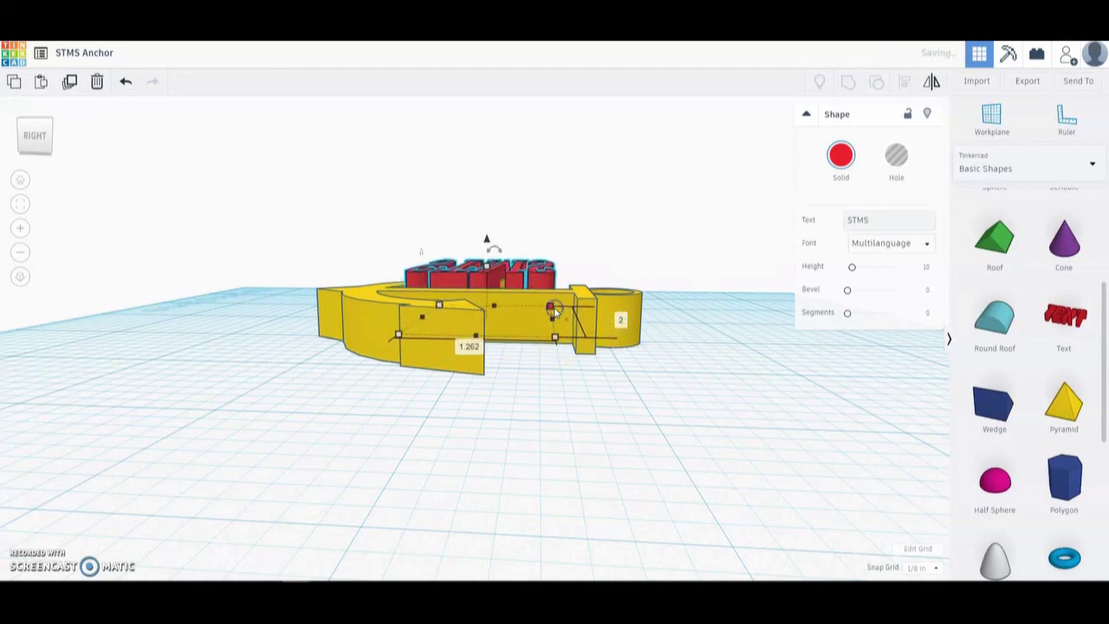
key(ctrl+z)
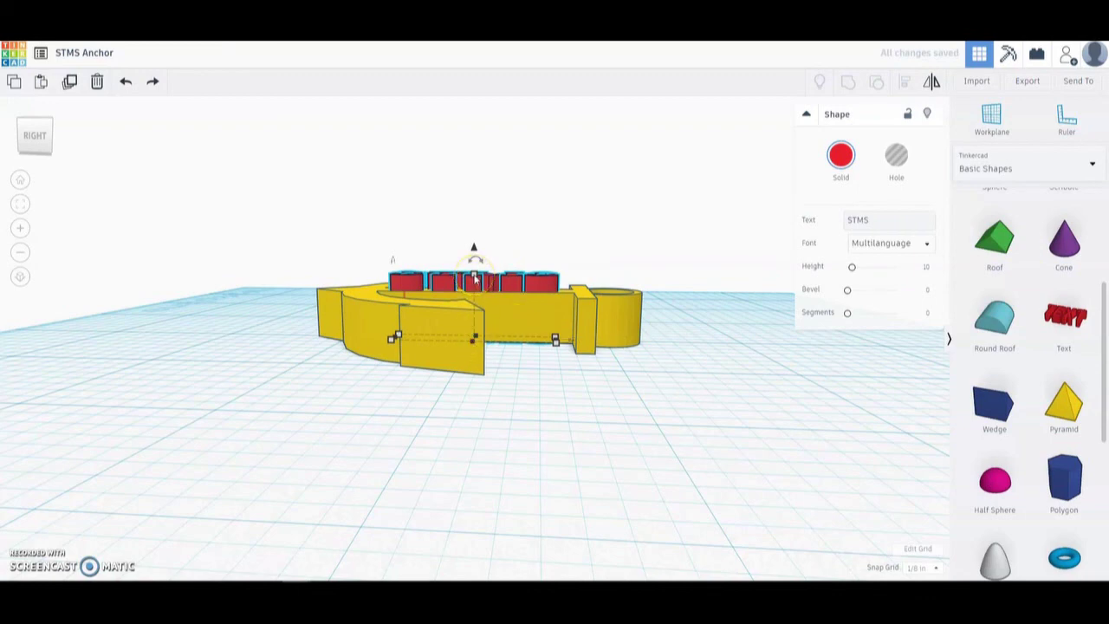
Reduce the STMS text's thickness to 1/4 in and raise it 1/4 in so it projects above the shank
drag(475, 278, 473, 253)
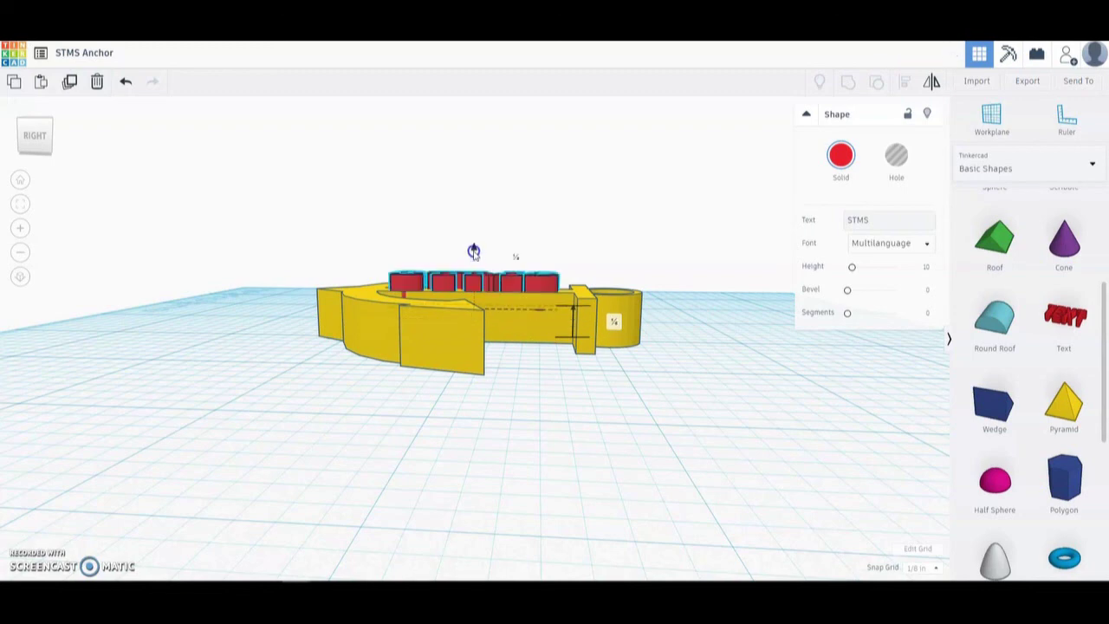
click(580, 249)
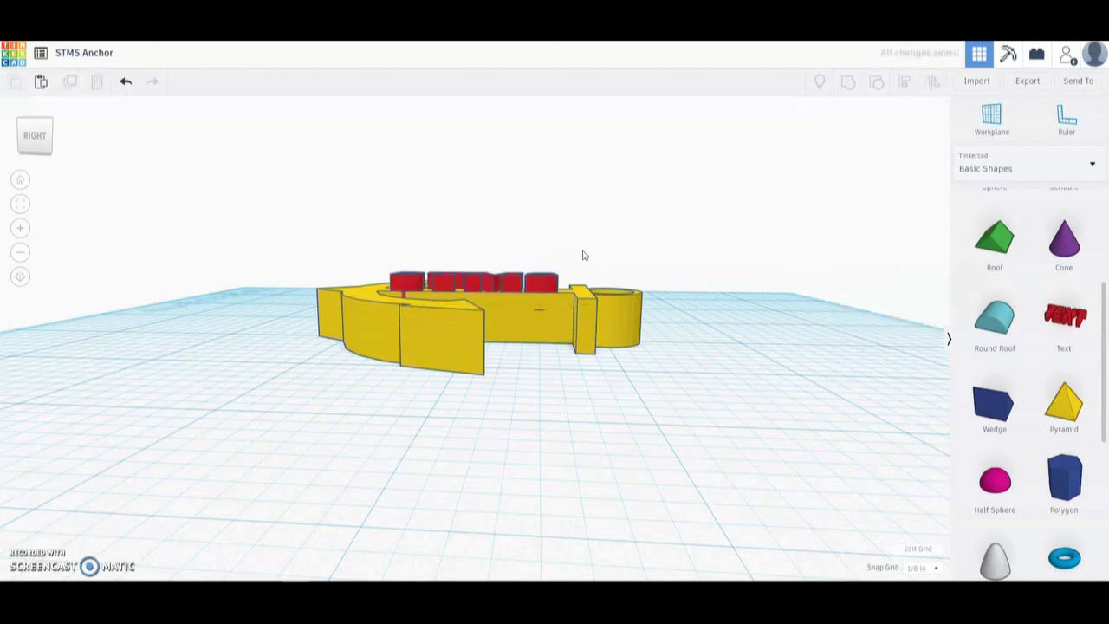
Change the STMS text's solid colour to the bright blue preset
right_drag(583, 254, 524, 336)
click(524, 338)
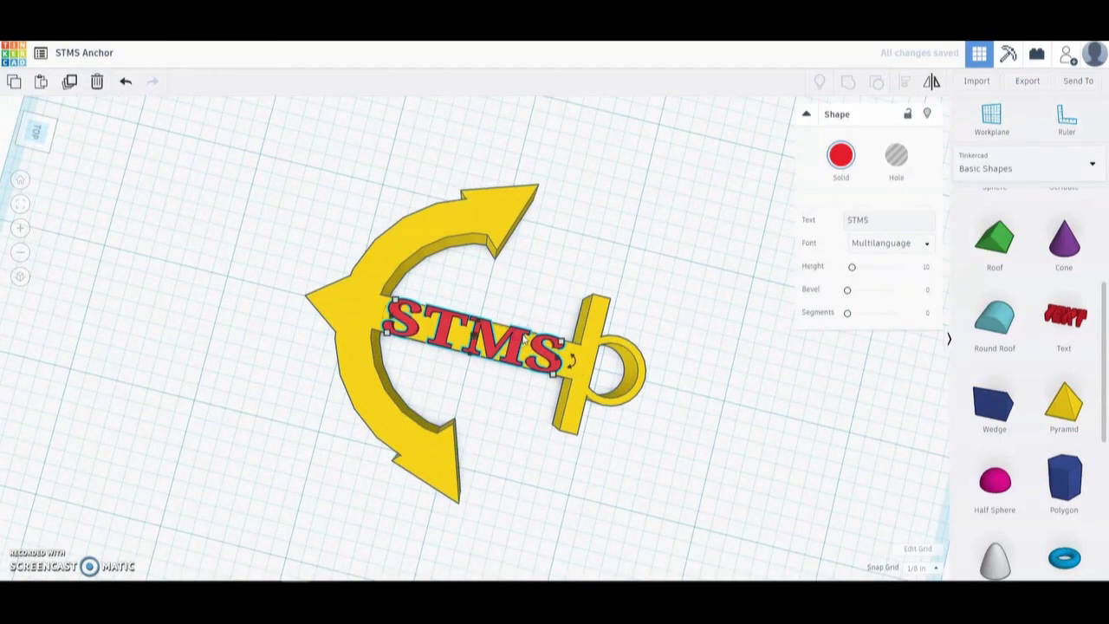
click(840, 154)
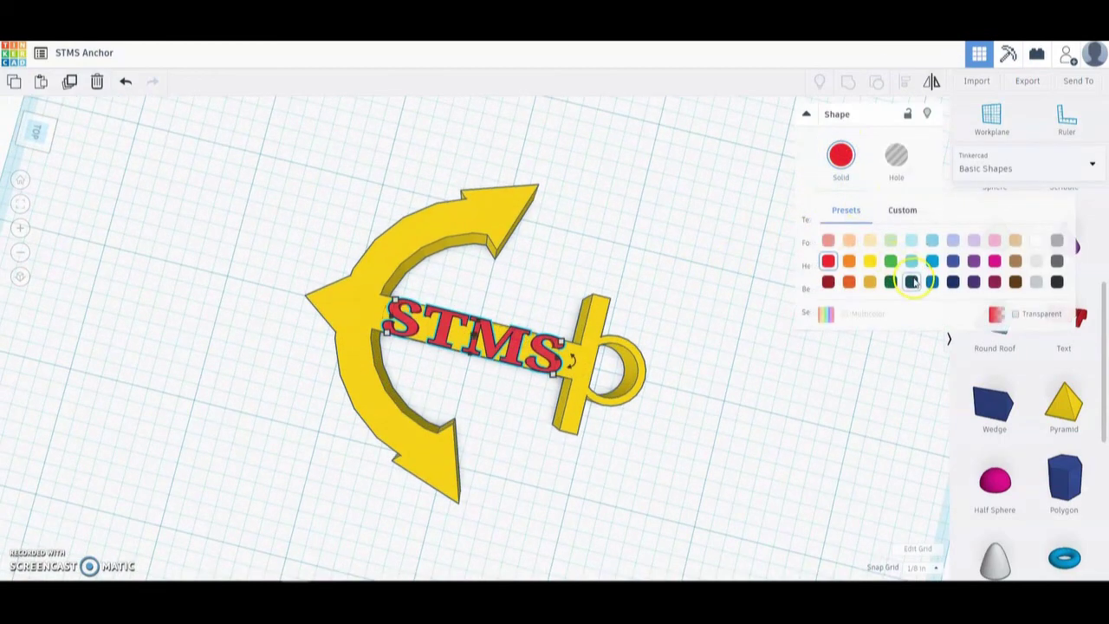
click(931, 260)
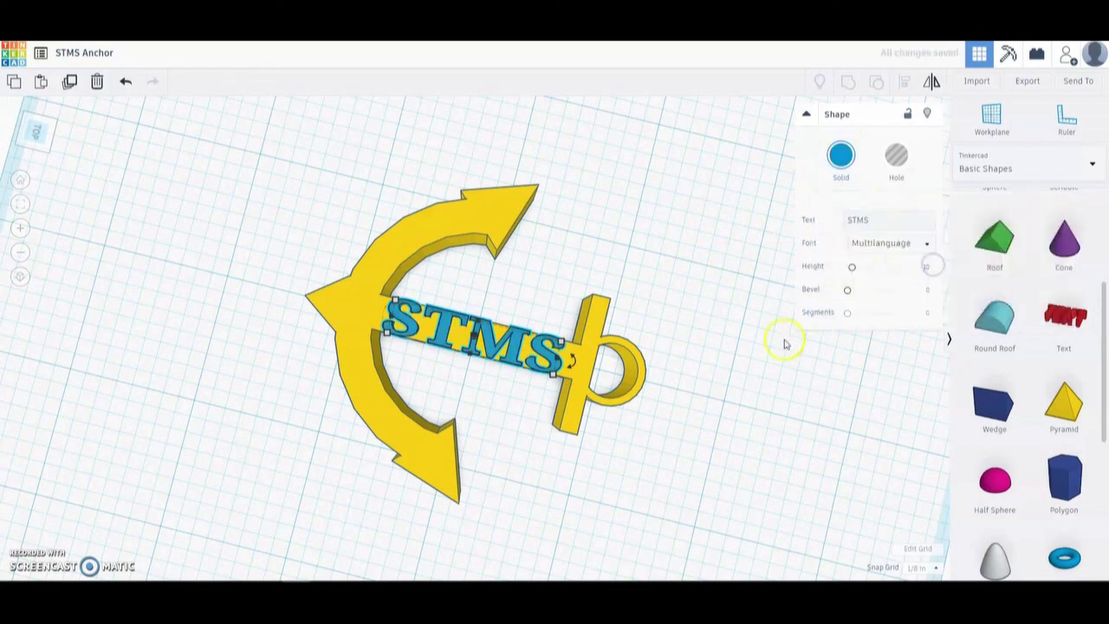
click(764, 361)
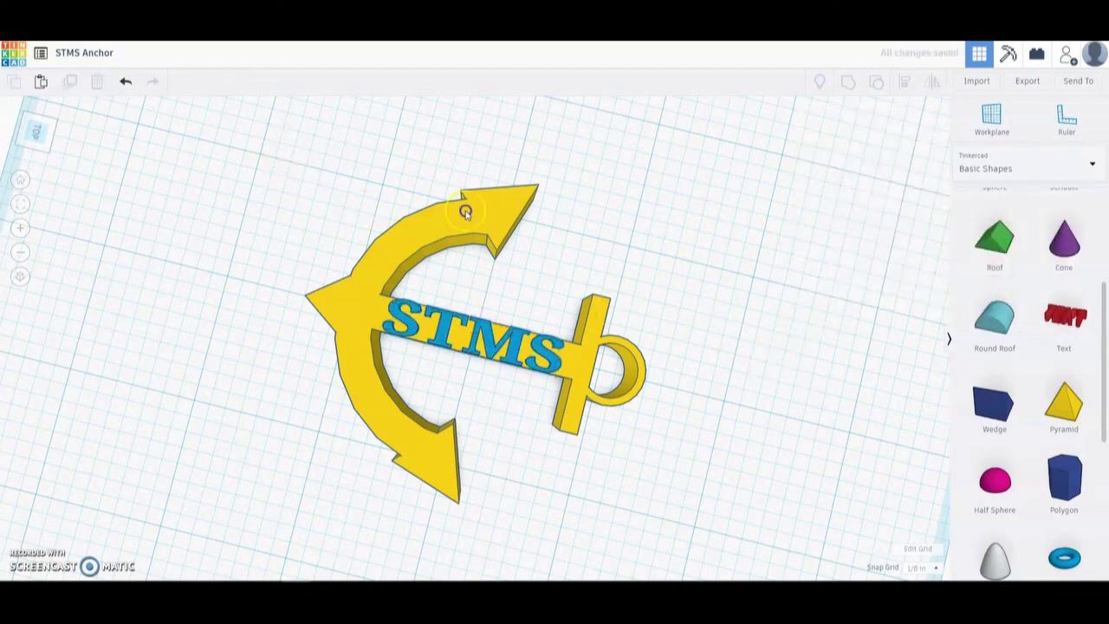
Group the anchor and the STMS text into one shape
drag(282, 144, 706, 528)
click(848, 84)
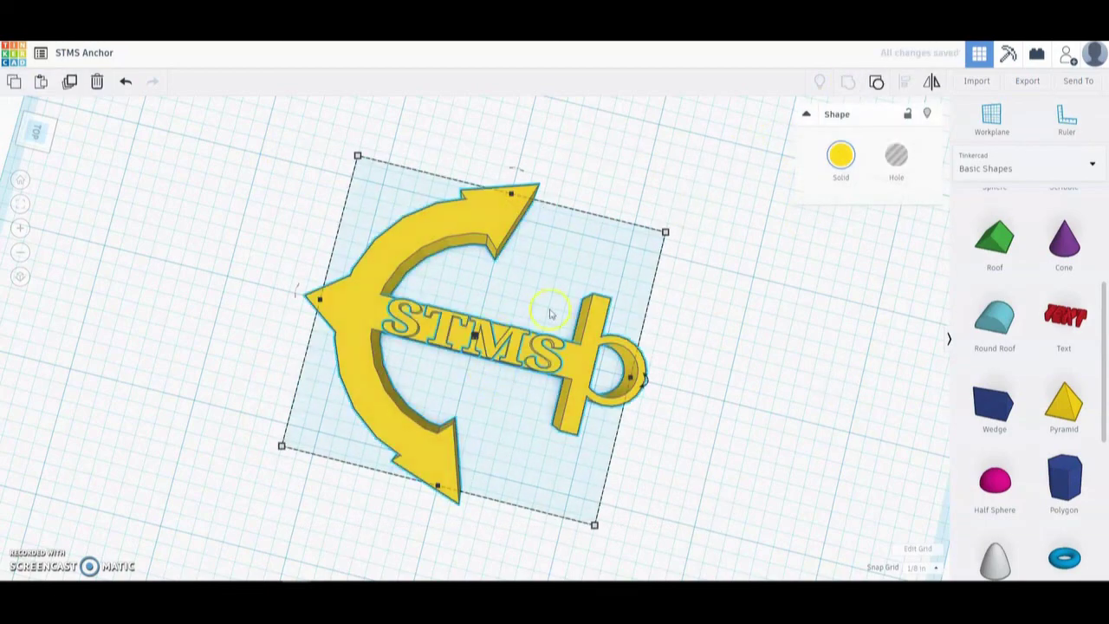
click(700, 295)
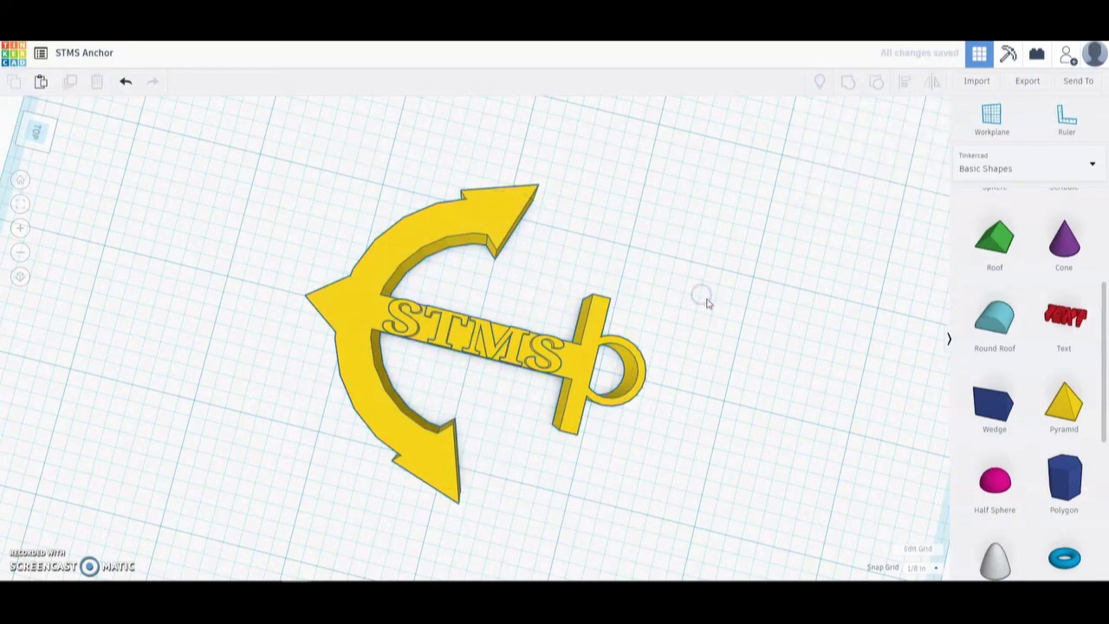
Enable Multicolor on the grouped anchor so its parts keep their own colours
click(498, 360)
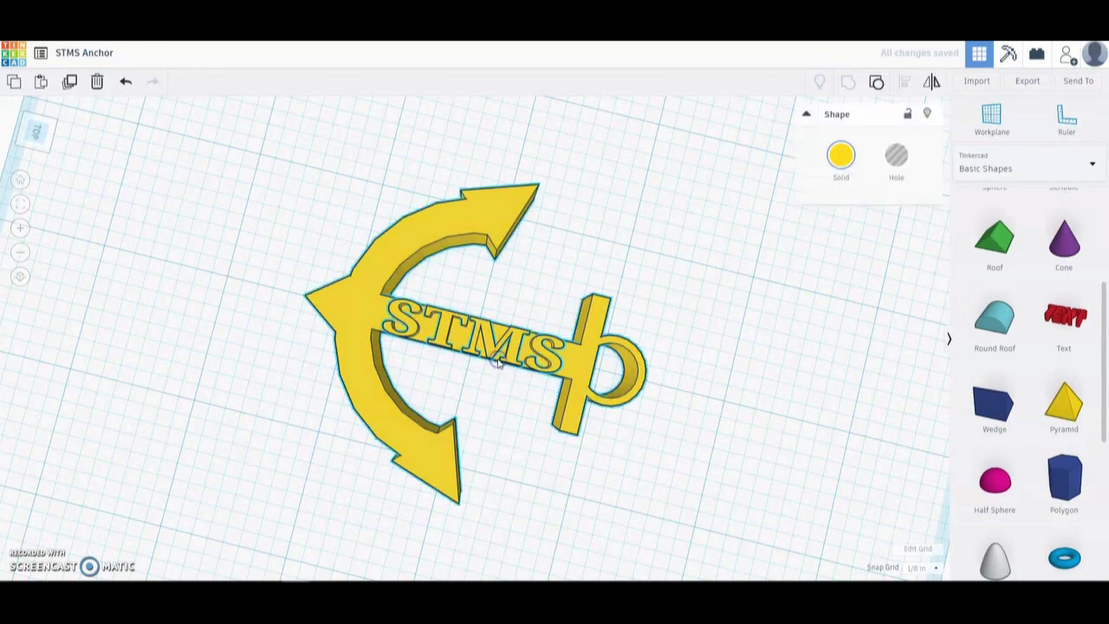
click(843, 157)
click(846, 316)
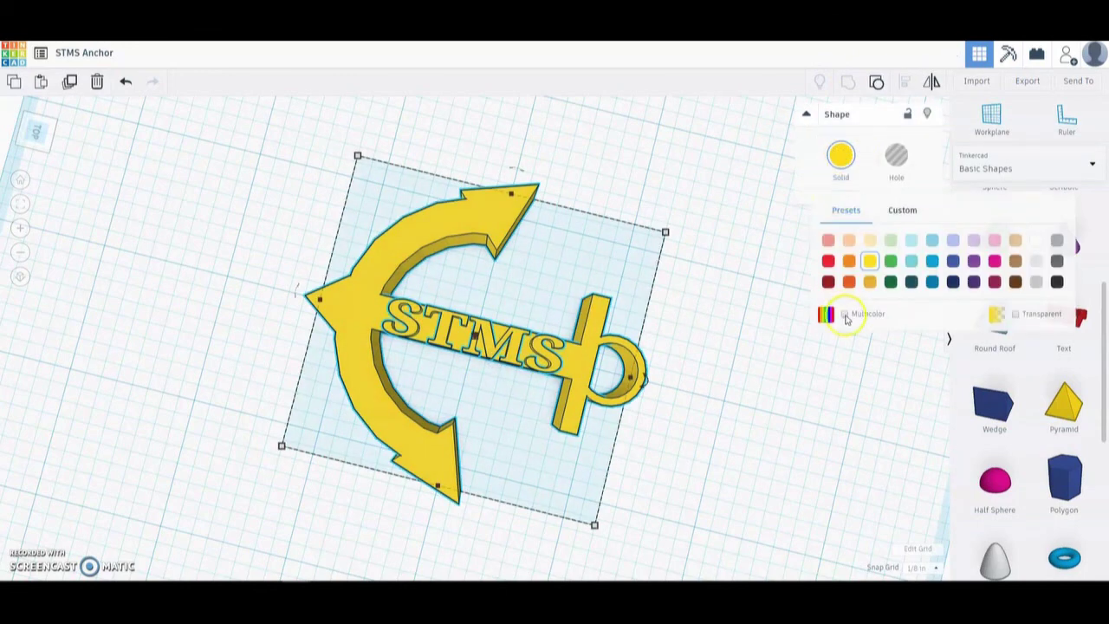
click(845, 314)
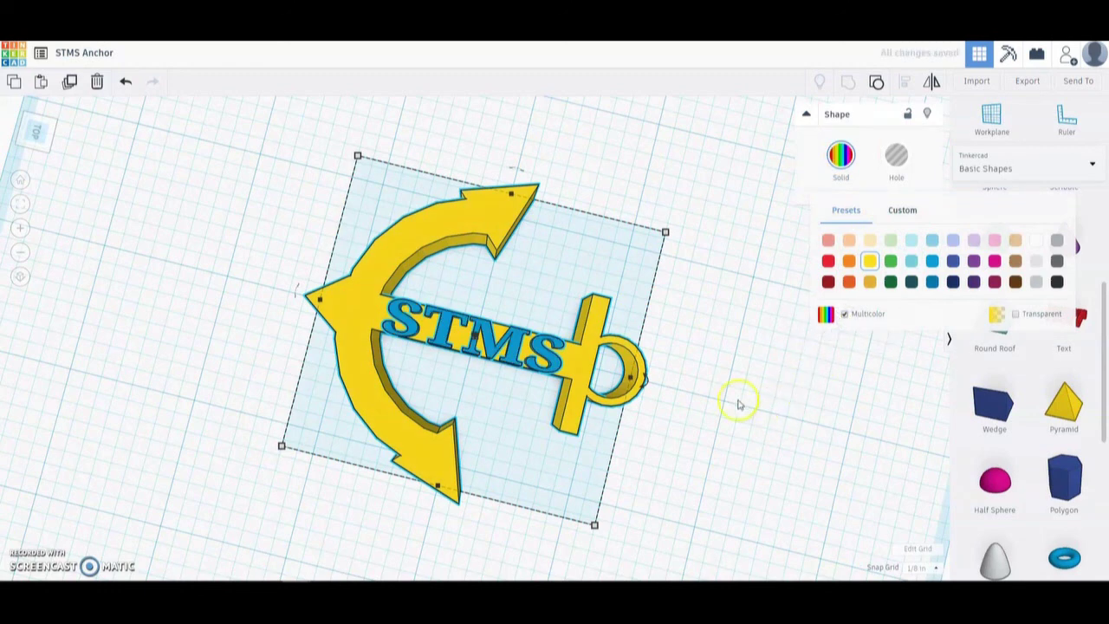
click(707, 407)
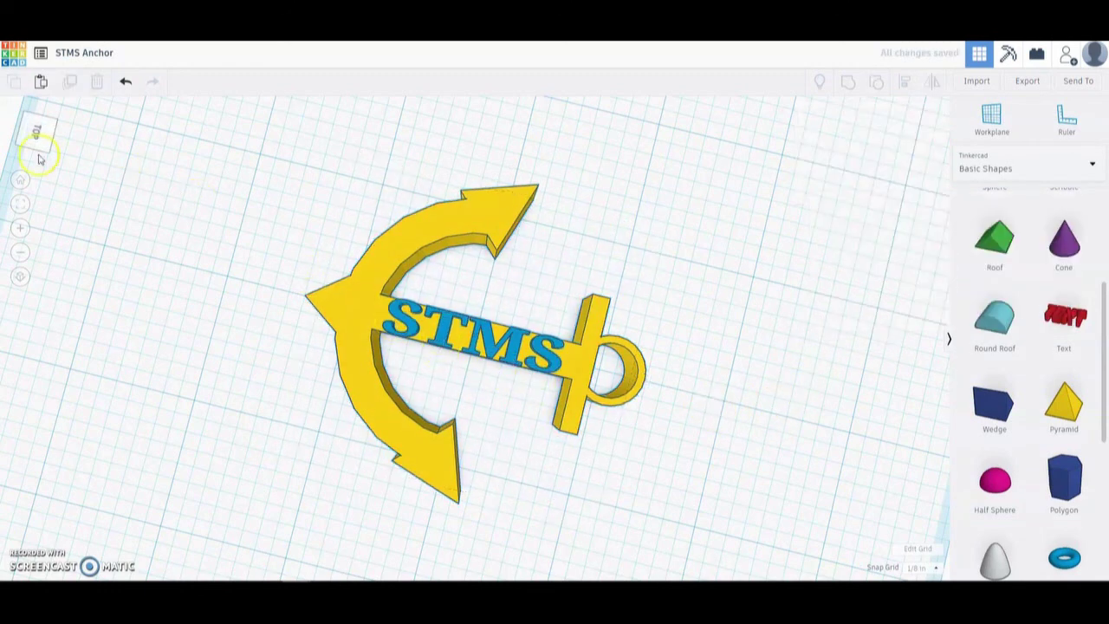
Examine the finished anchor and its raised lettering up close from the home view
click(24, 181)
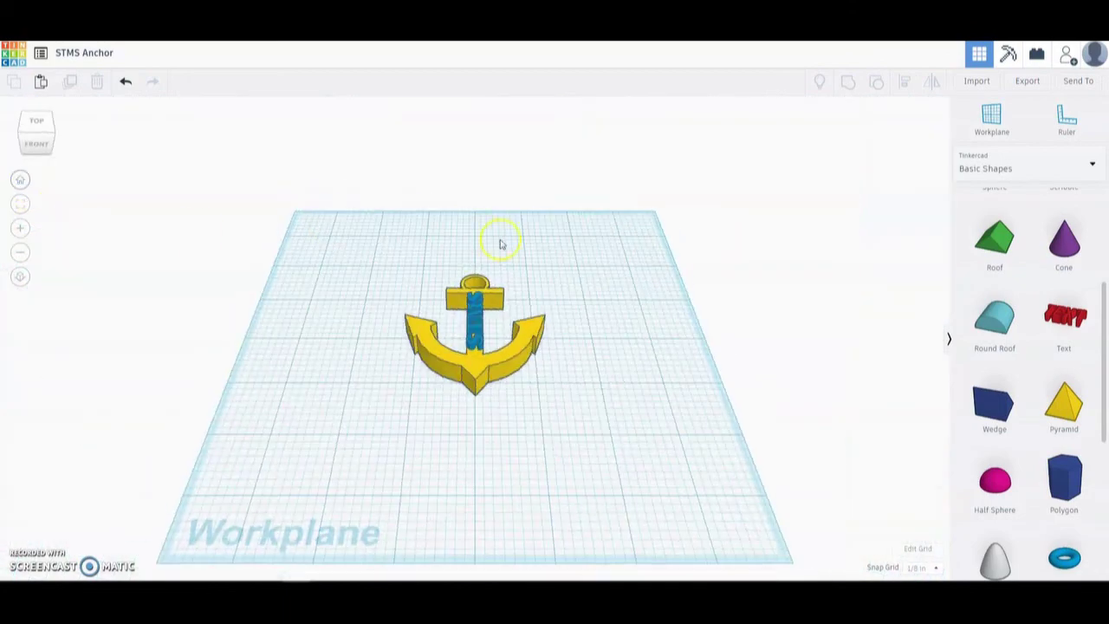
scroll(546, 364, up, 8)
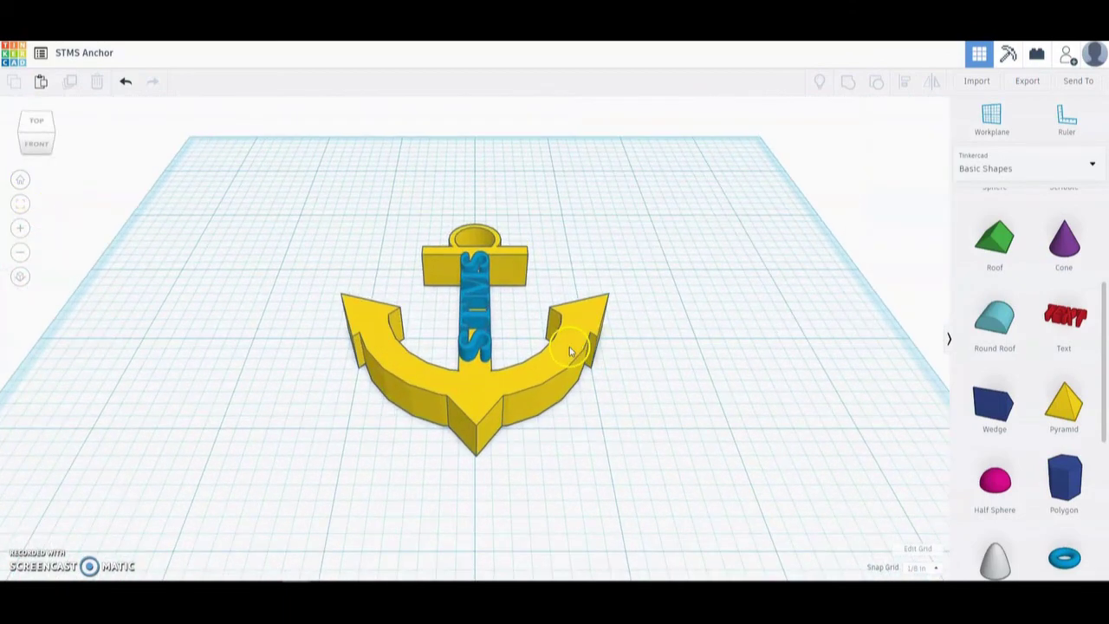
scroll(606, 360, up, 2)
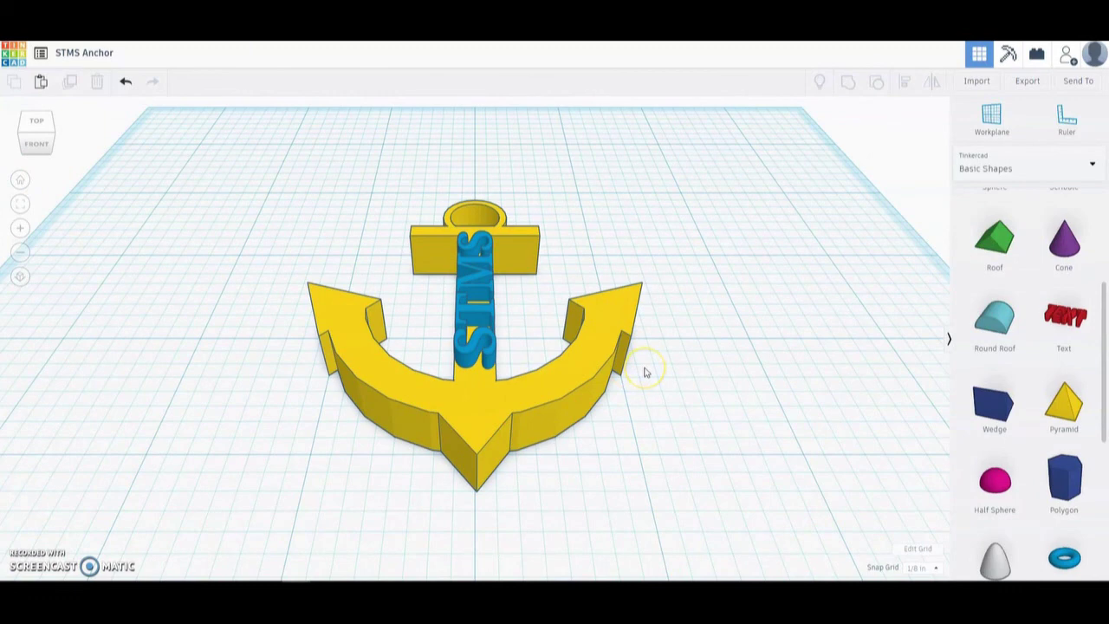